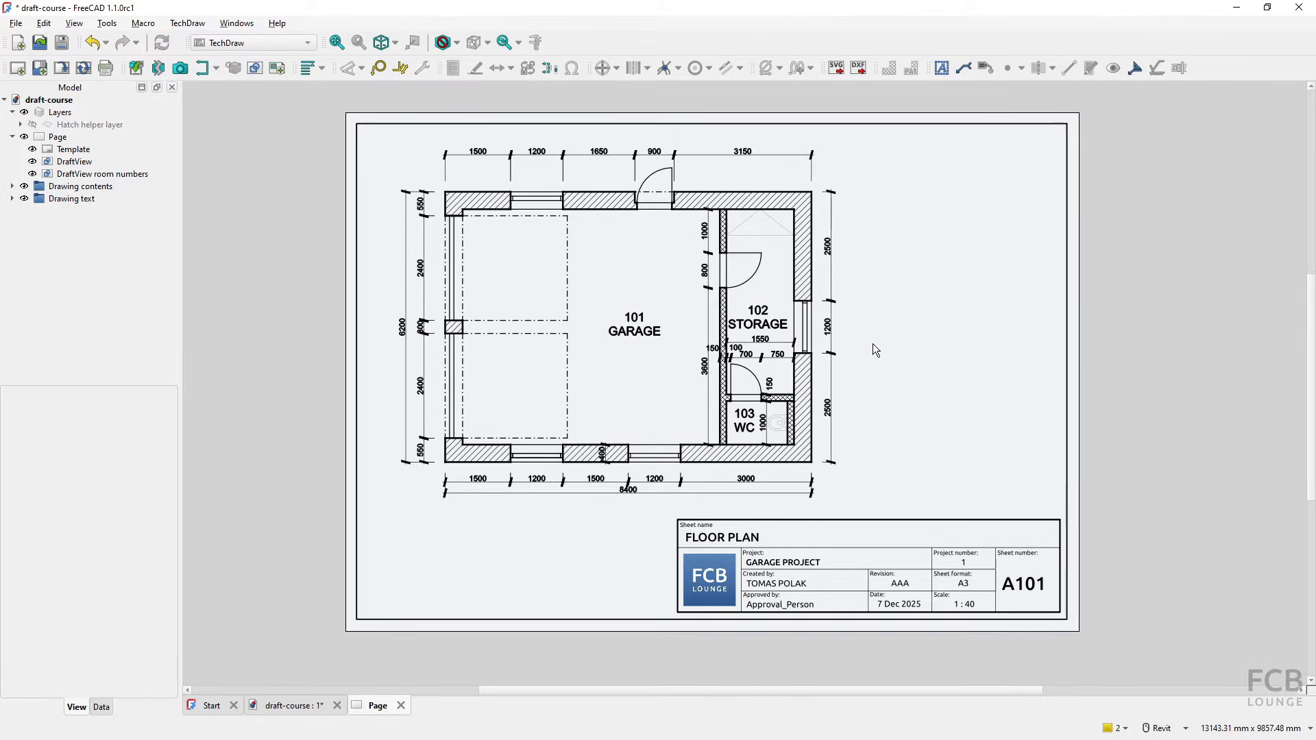
Show the draft-course model view and switch to the Draft workbench.
key("alt+Tab")
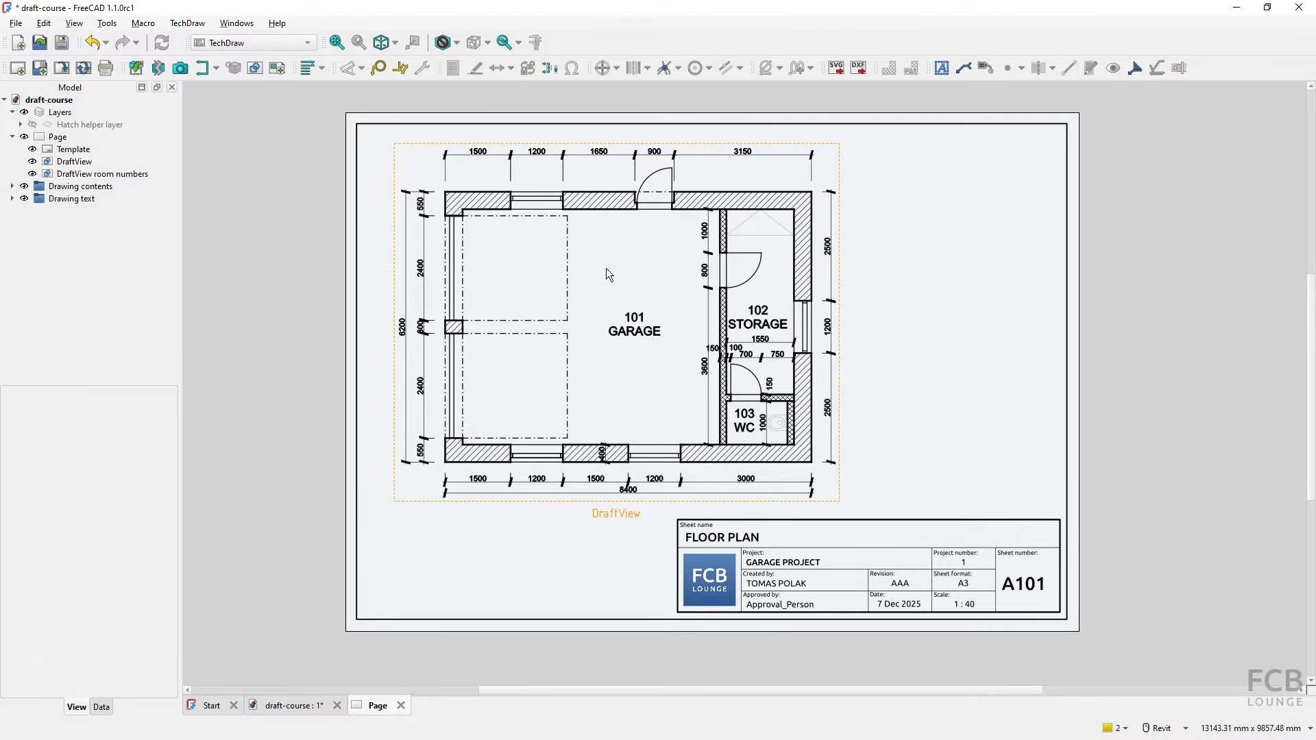
left_click(300, 707)
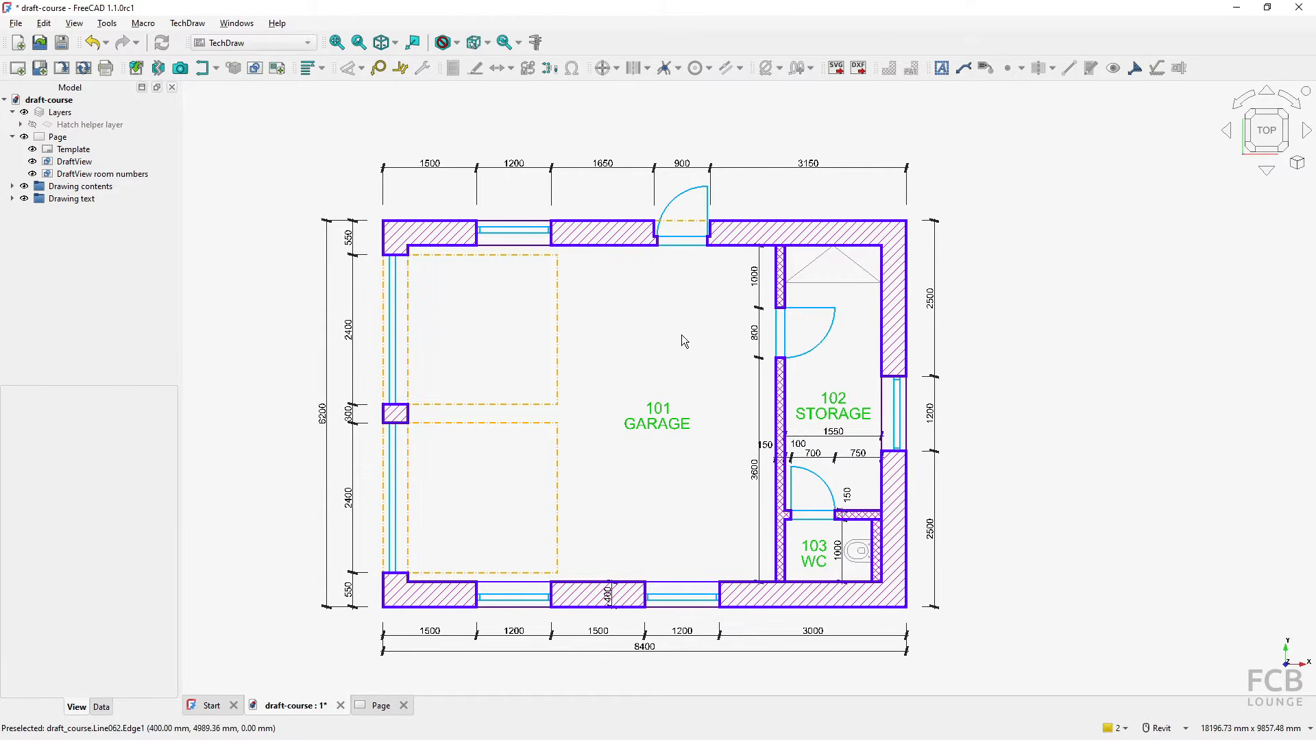
left_click(290, 44)
left_click(240, 59)
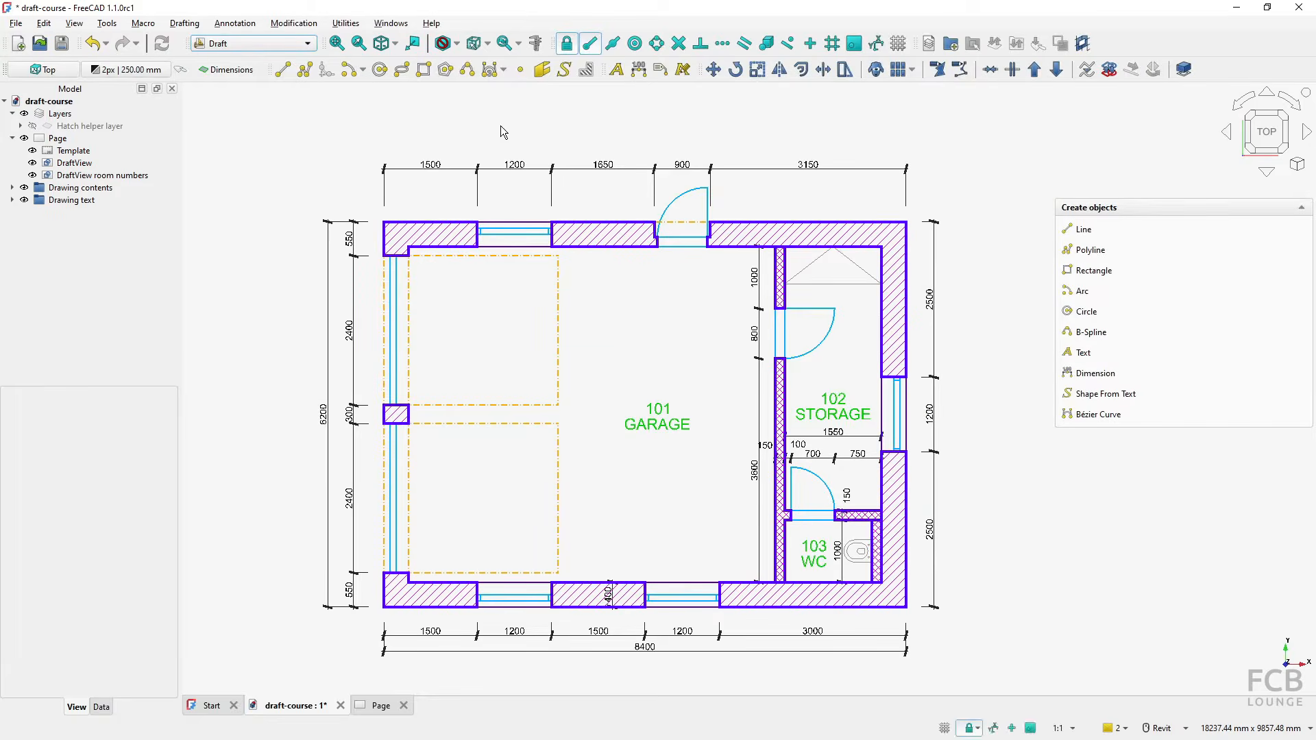
Add a new layer named Room area in the layers manager.
left_click(929, 44)
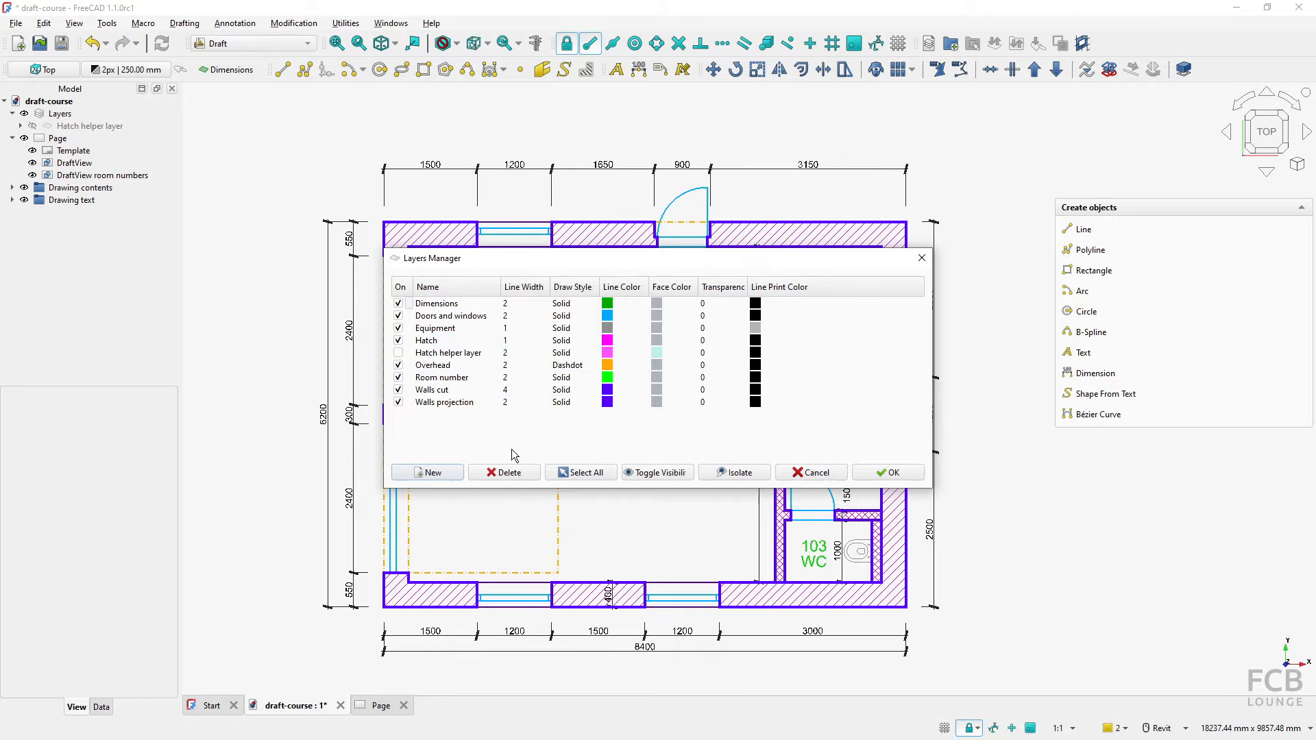
left_click(427, 474)
double_click(456, 417)
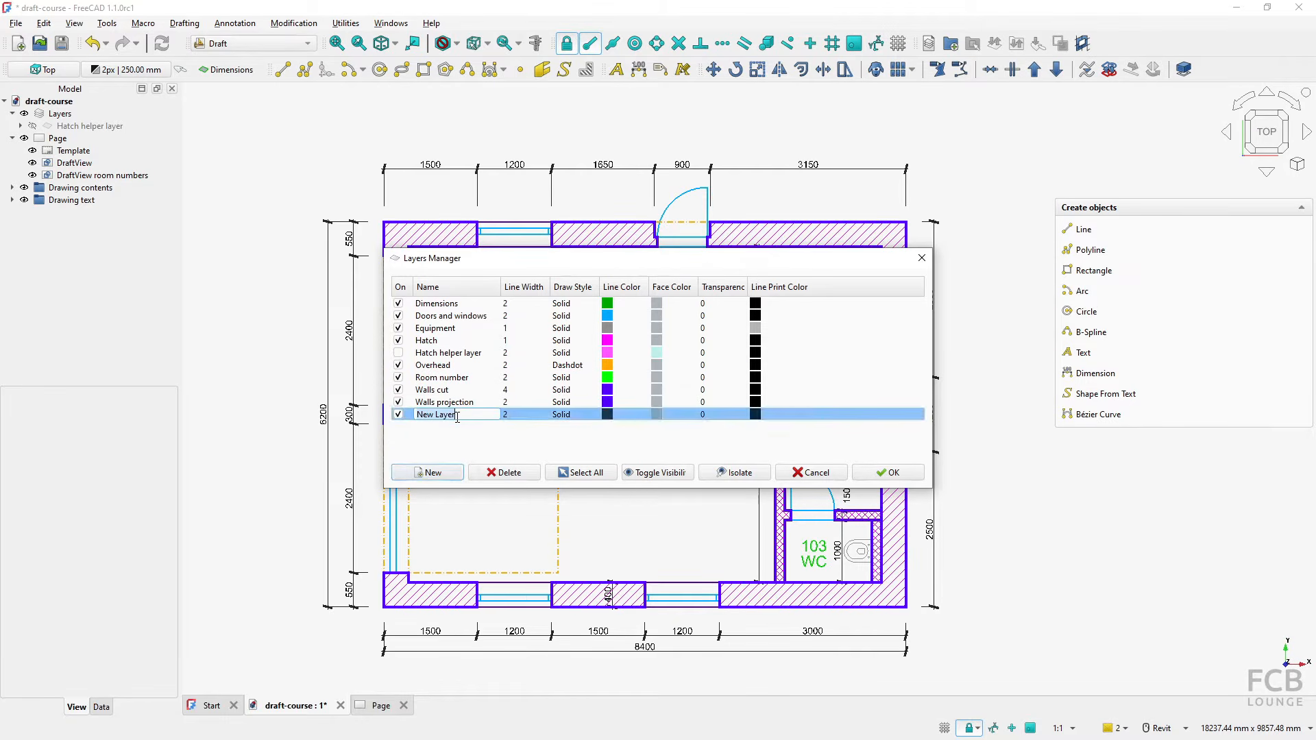
type("Room area")
key("Return")
Set the Room area layer's line color to pink #ff55ff and its transparency to 80.
left_click(608, 415)
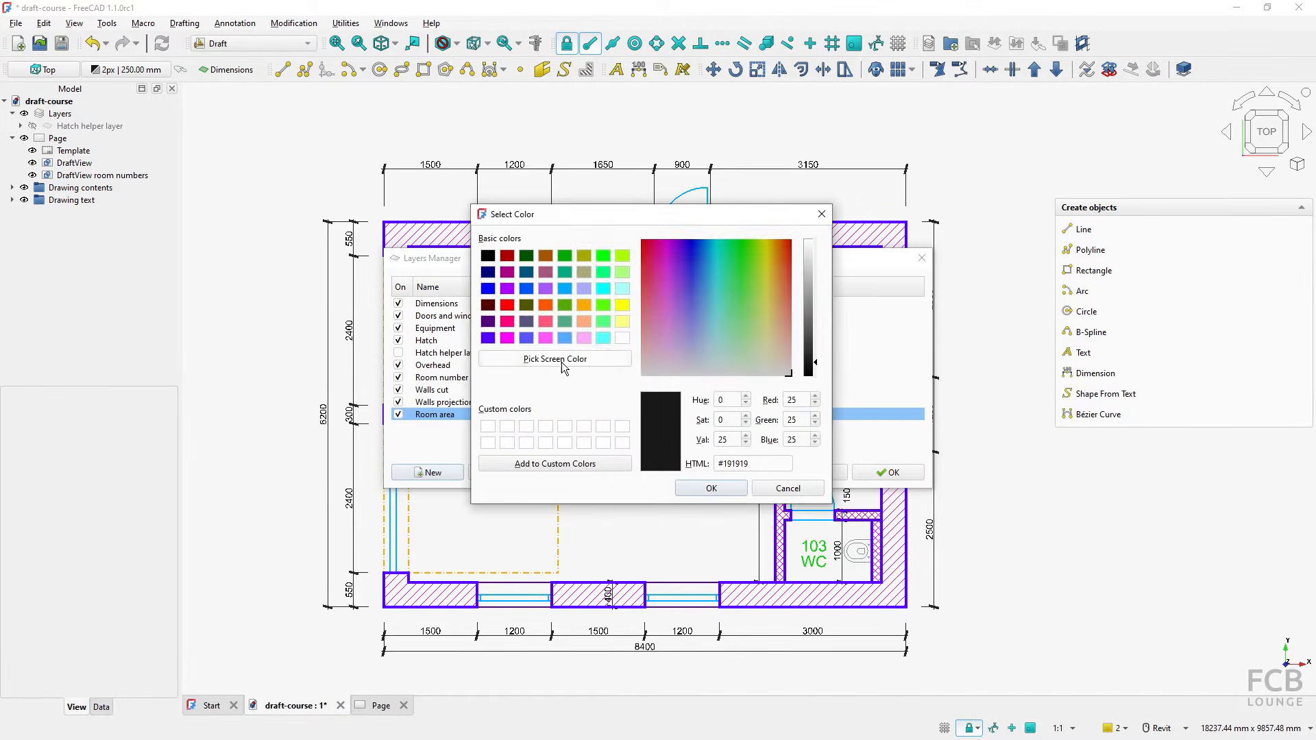
left_click(545, 338)
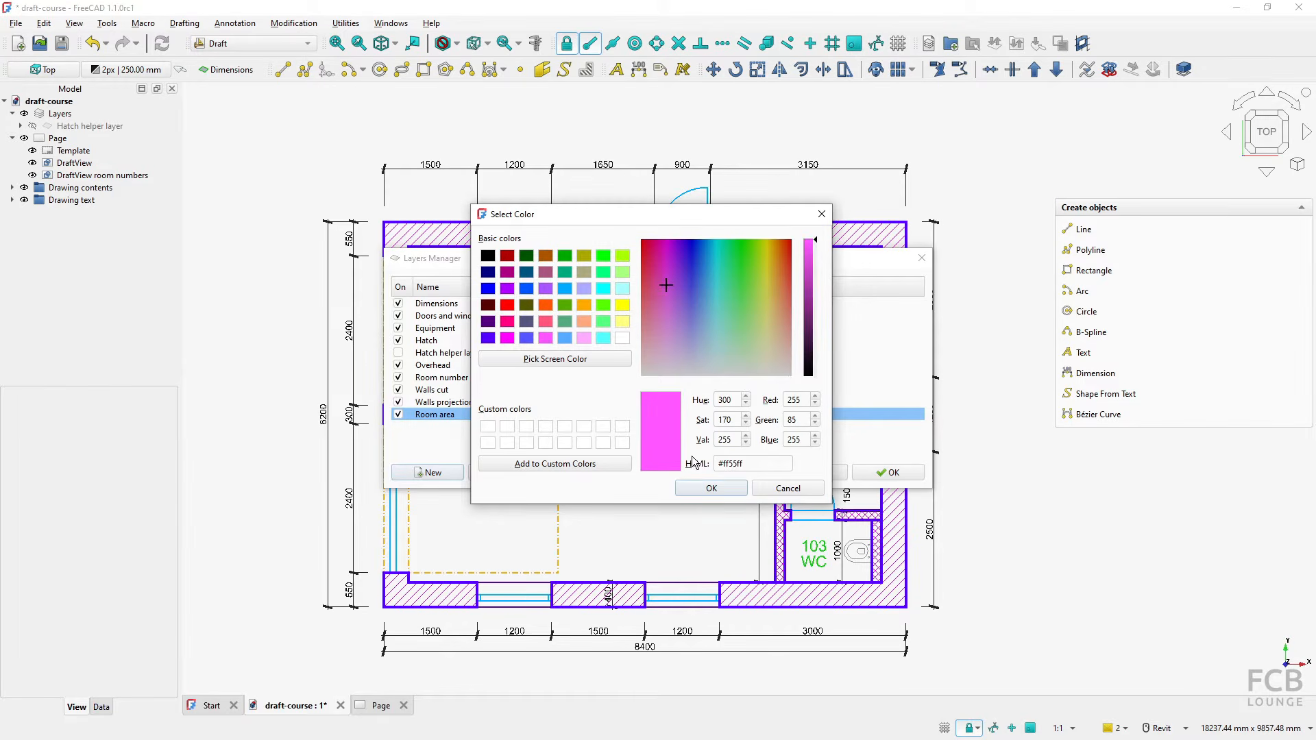
left_click(707, 488)
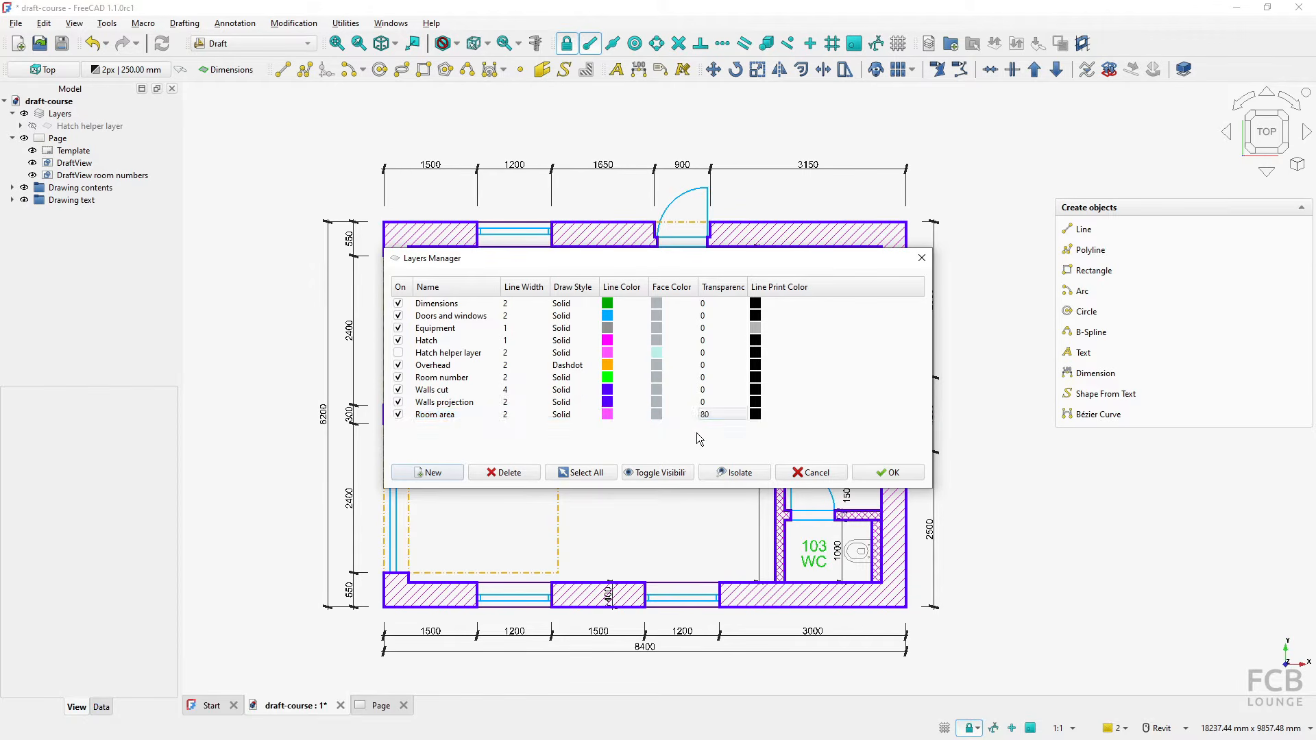
Set the Room area layer's face color to light blue and apply the layer changes.
left_click(657, 414)
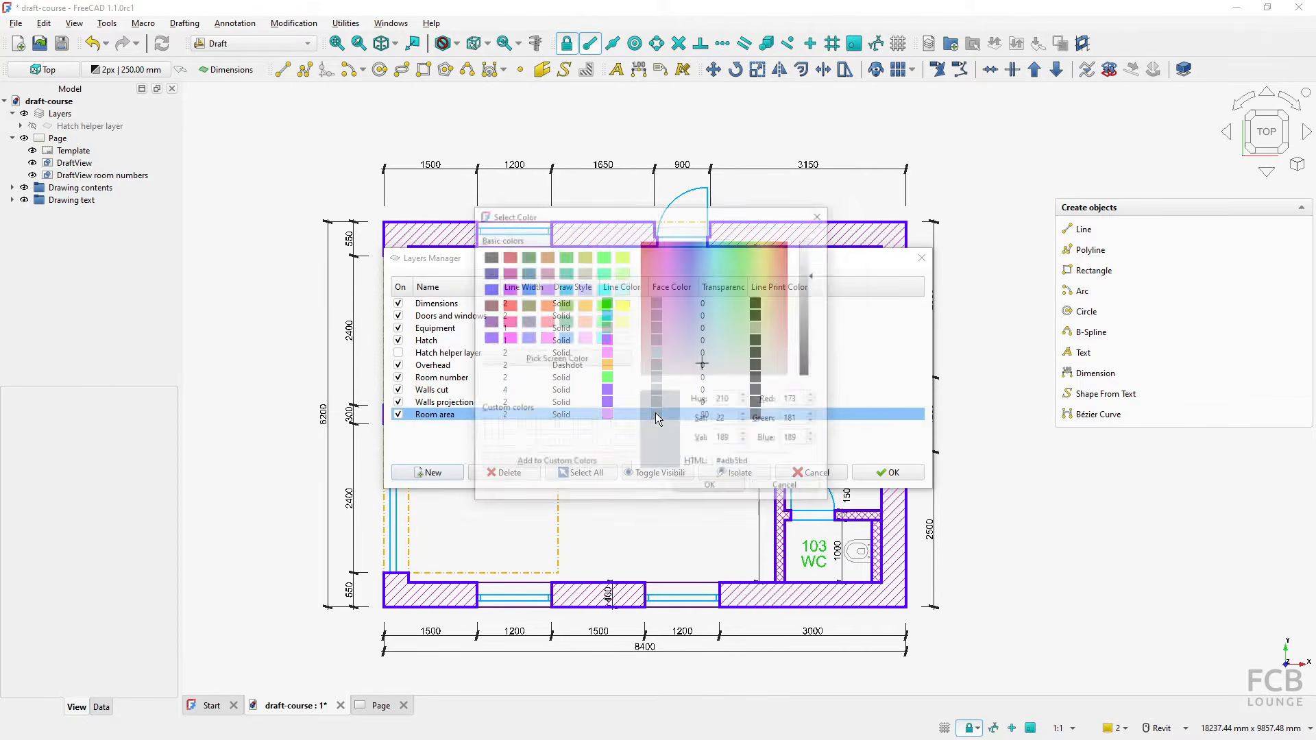
left_click(545, 339)
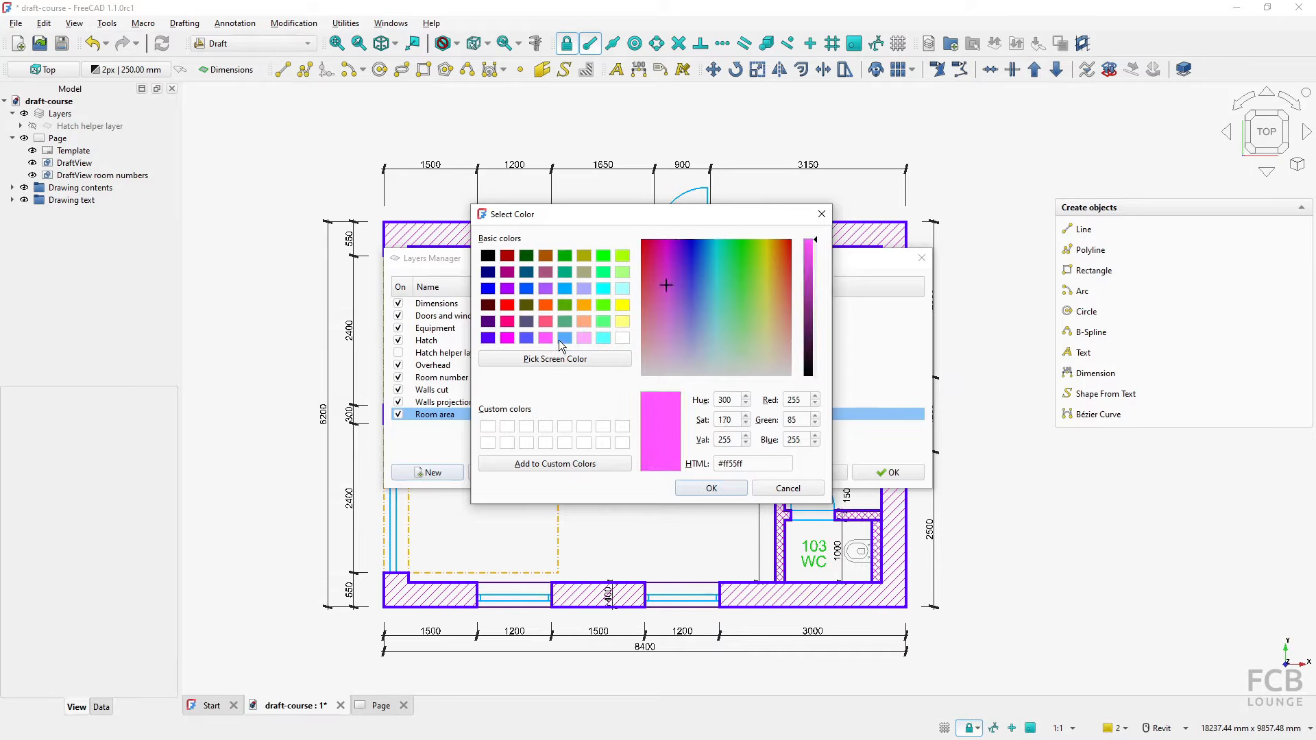
left_click(583, 339)
left_click(710, 488)
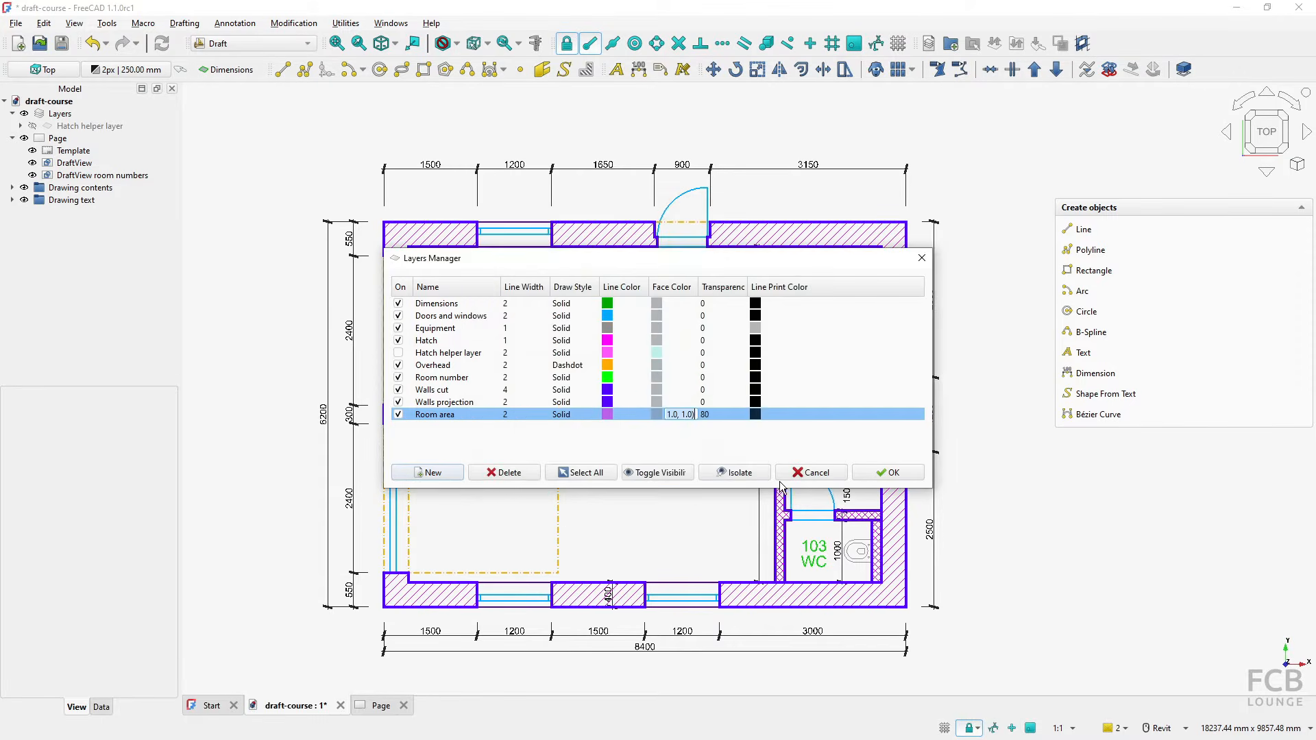
left_click(889, 473)
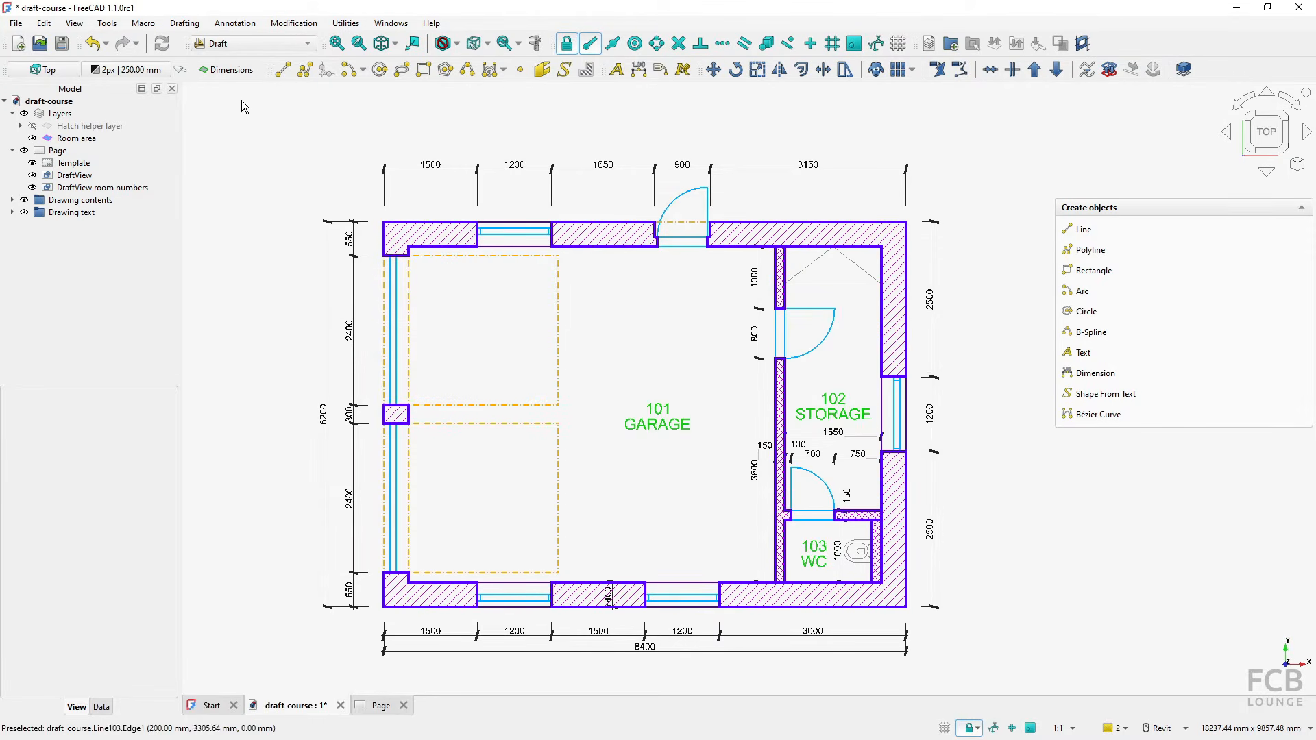
Make Room area the active layer and draw a rectangle with a face between opposite inner corners of the garage.
left_click(226, 72)
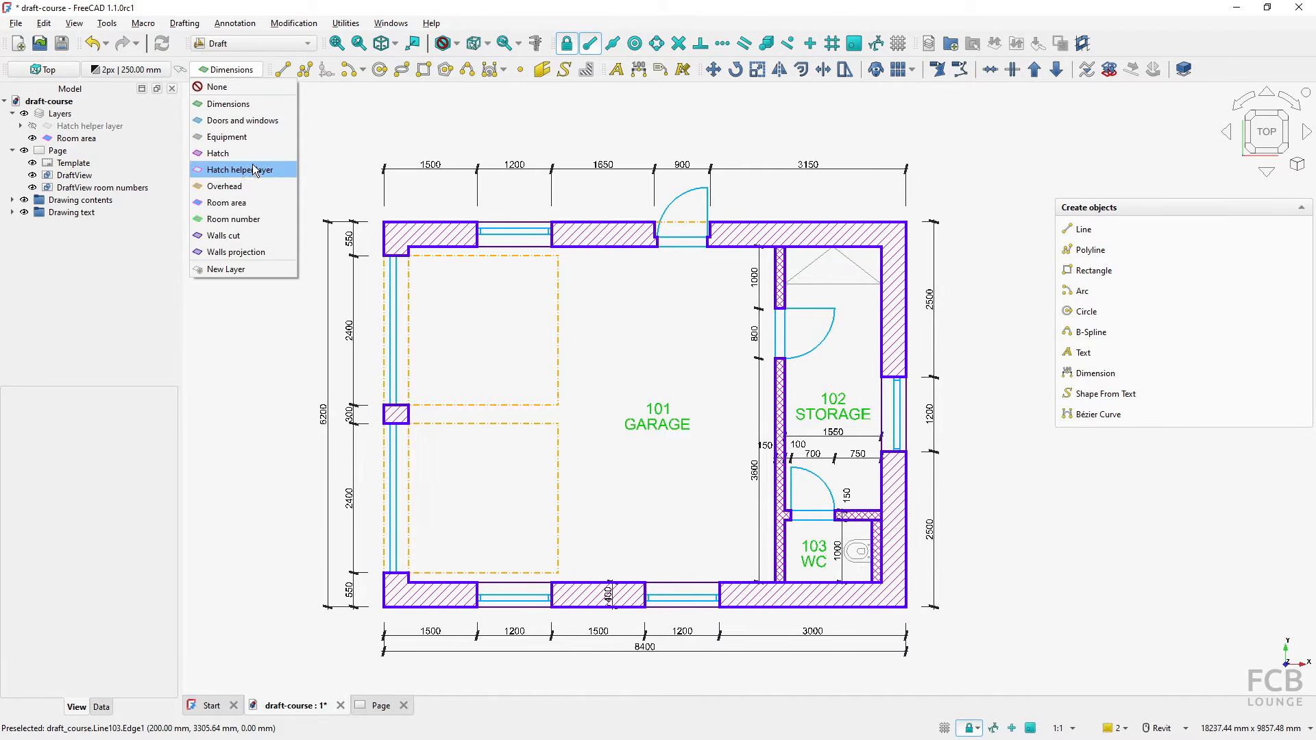
left_click(230, 202)
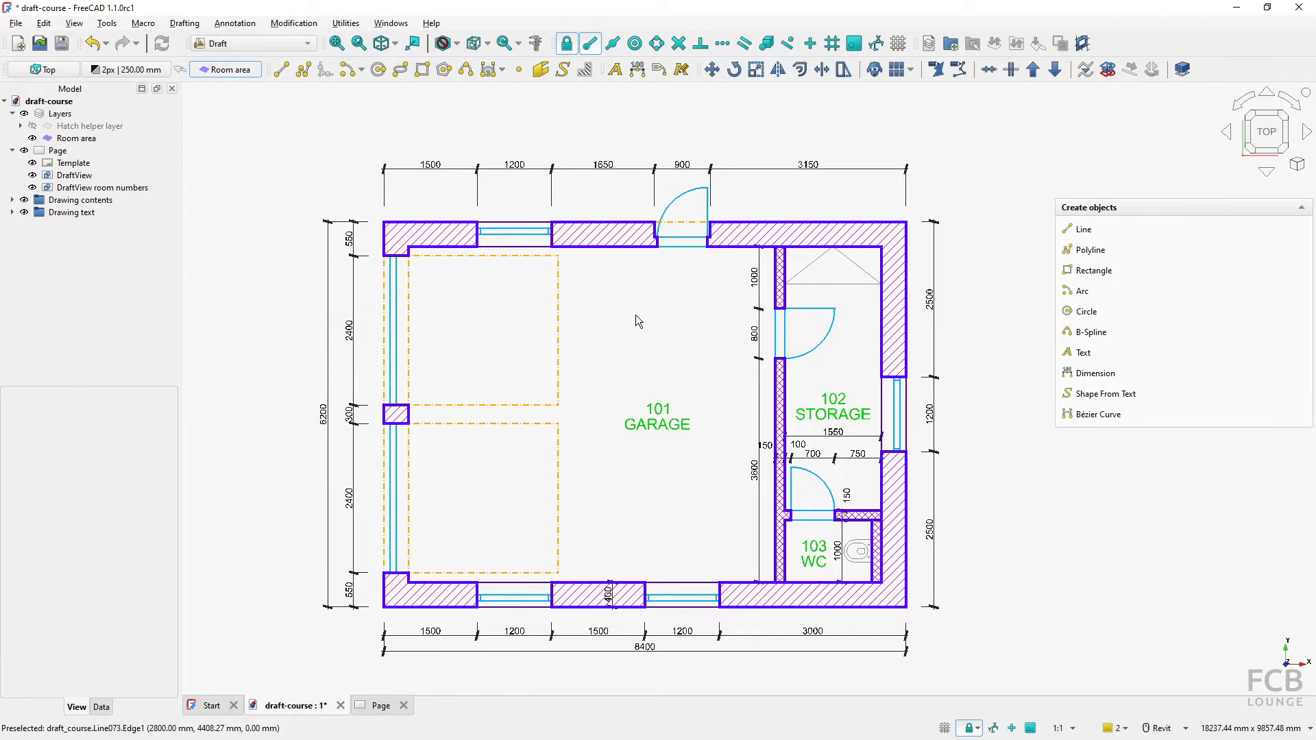
left_click(422, 70)
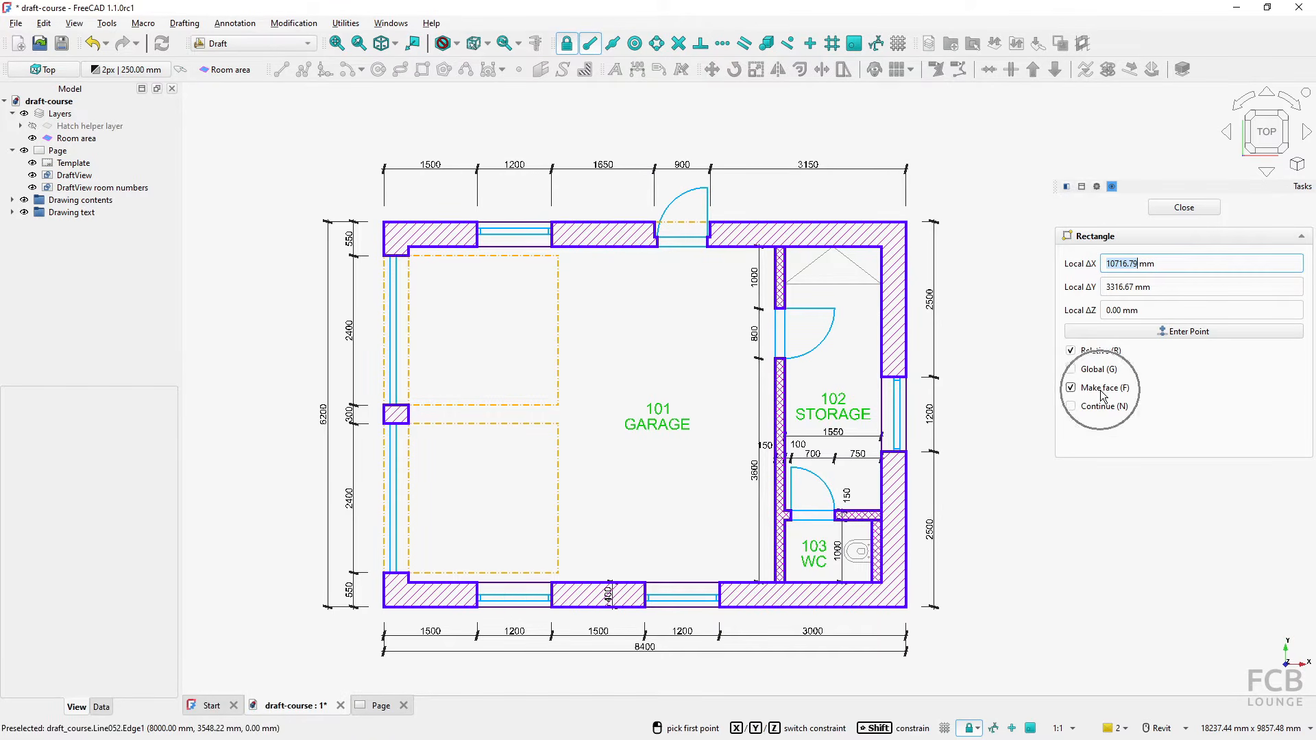
left_click(411, 581)
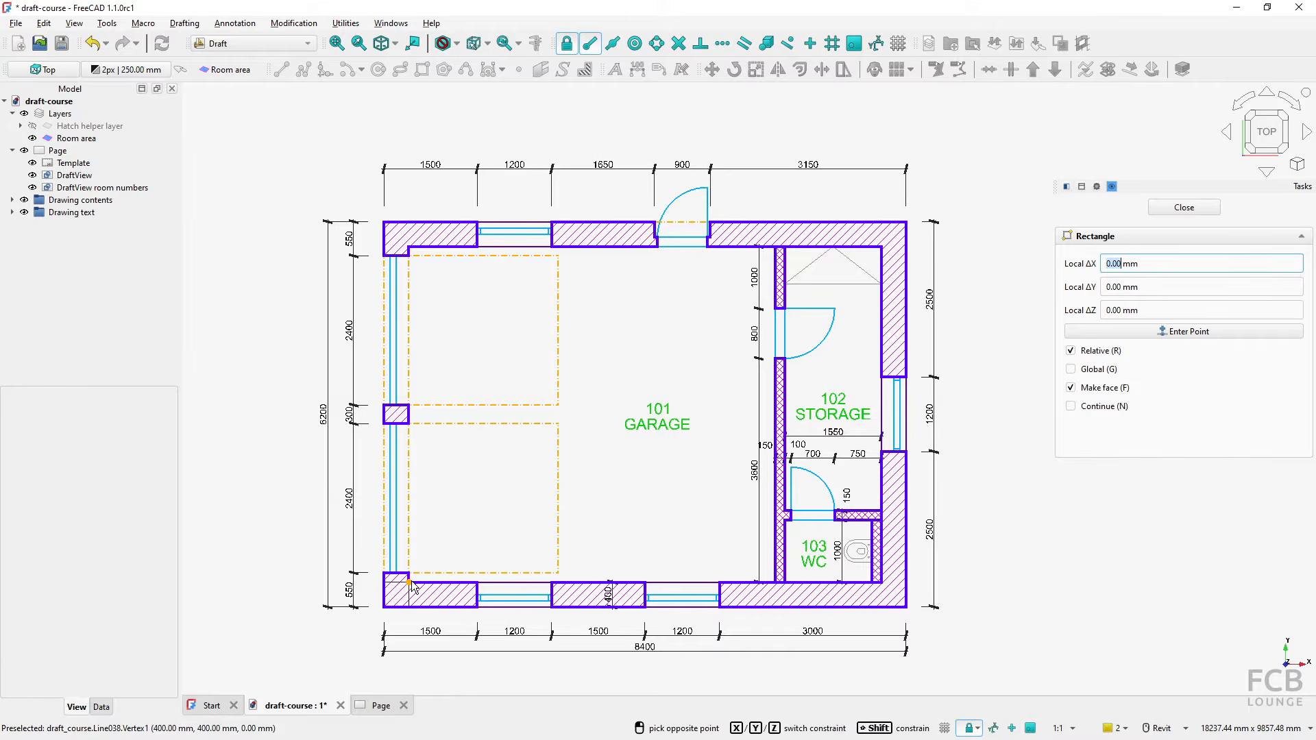
left_click(761, 245)
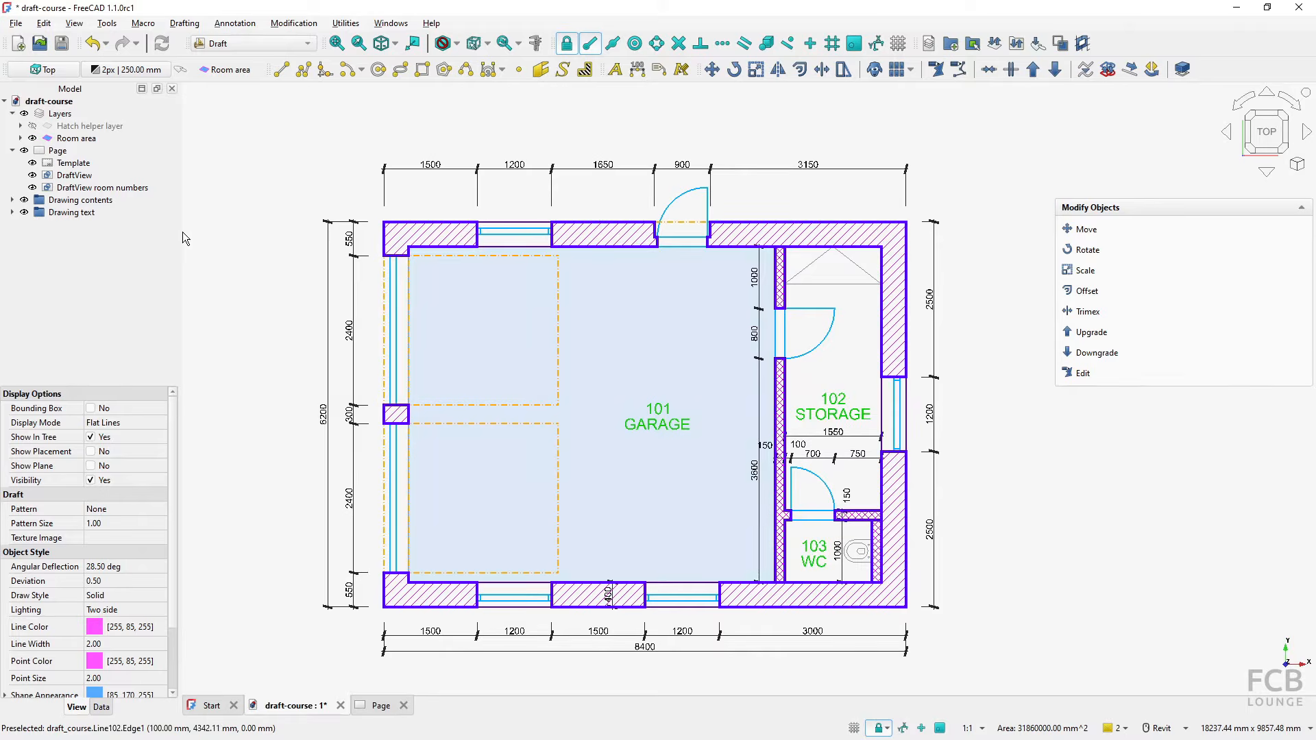
Rename the garage rectangle in the Room area layer as Room101.
left_click(20, 138)
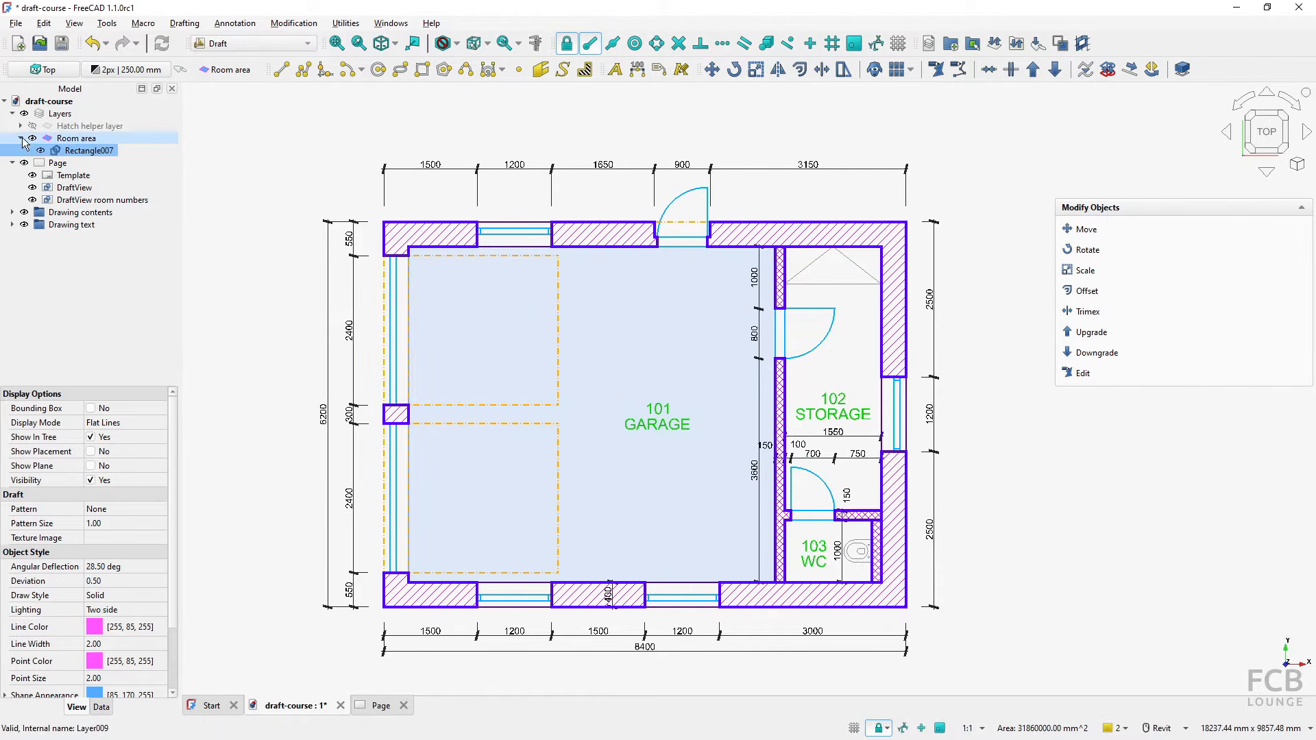
left_click(93, 151)
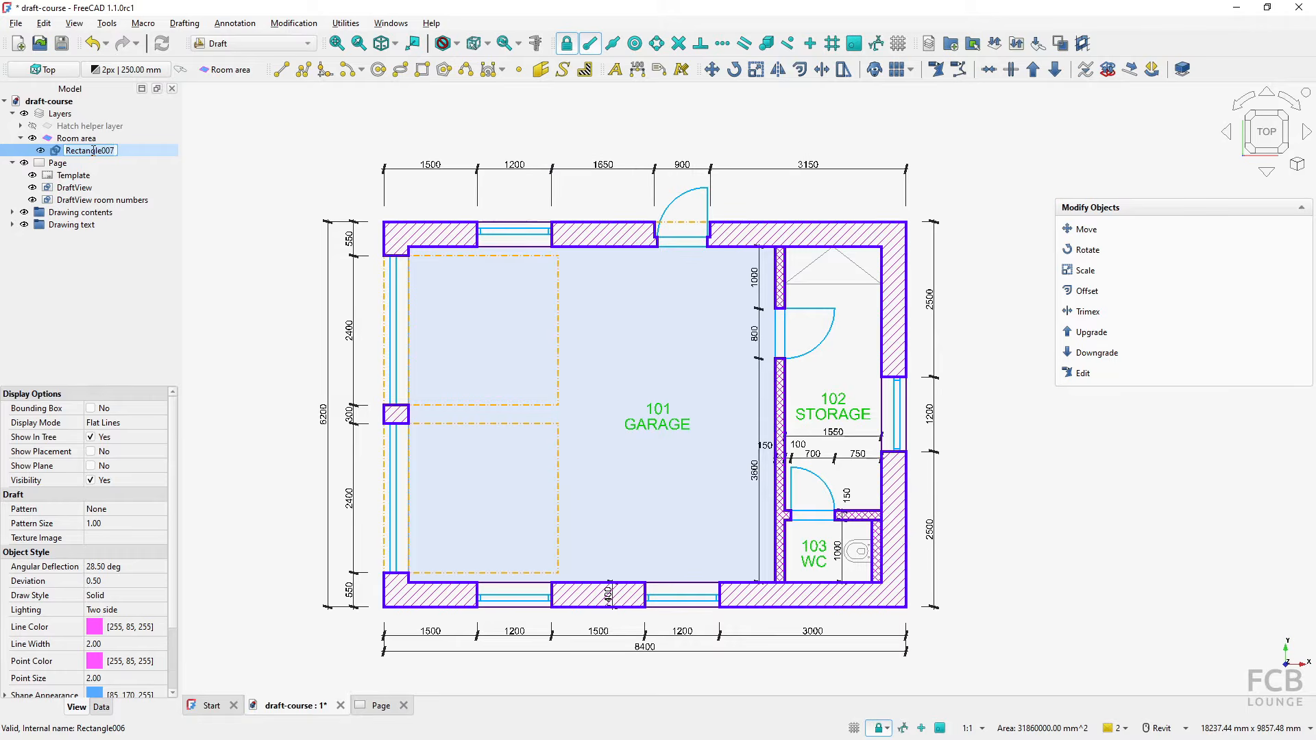
type("Room101")
key("Return")
Draw a rectangle with a face between opposite inner corners of the storage room, hiding the Hatch layer for corner picking.
left_click(422, 69)
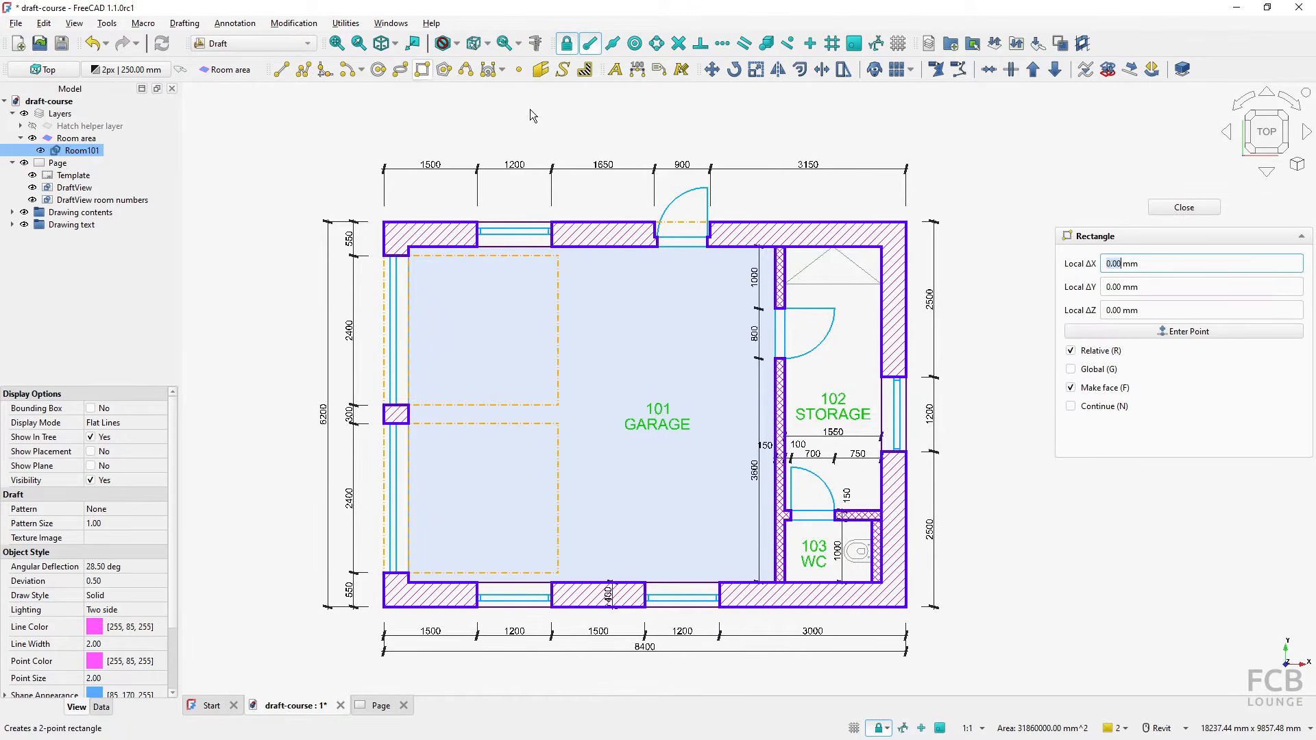
left_click(786, 511)
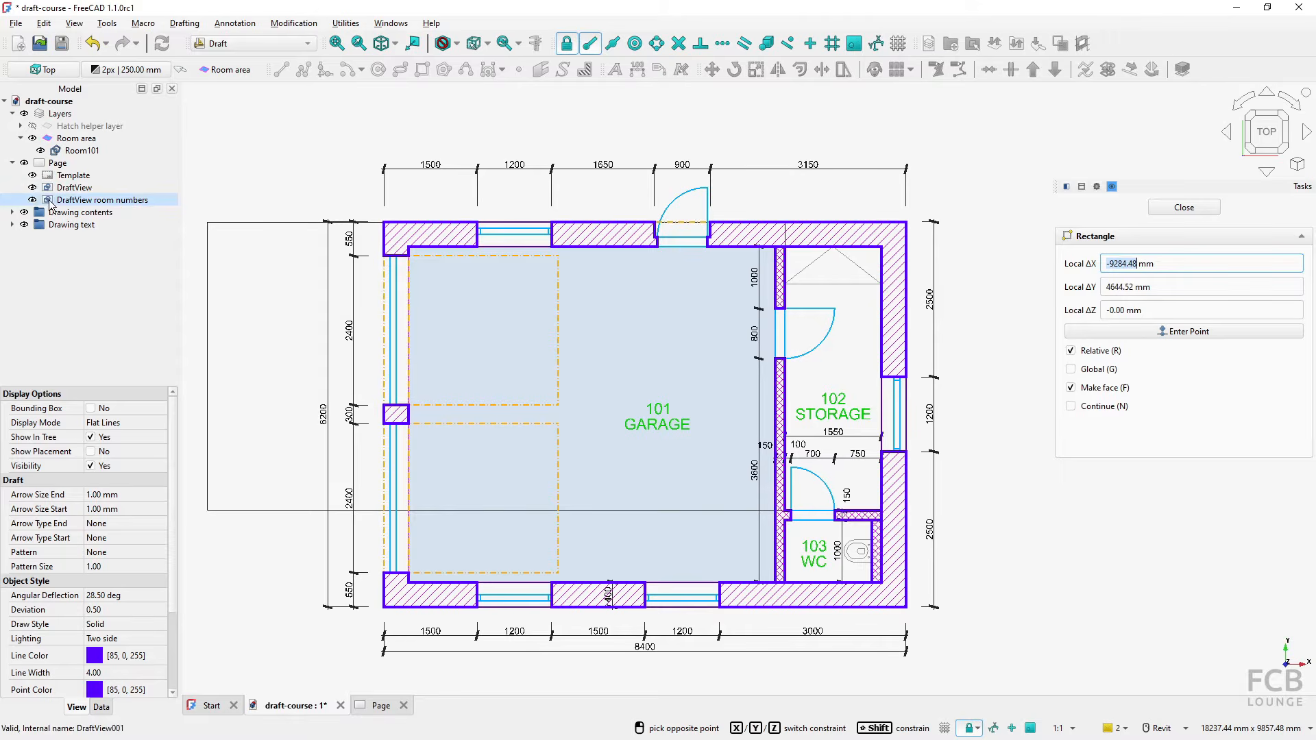
left_click(12, 213)
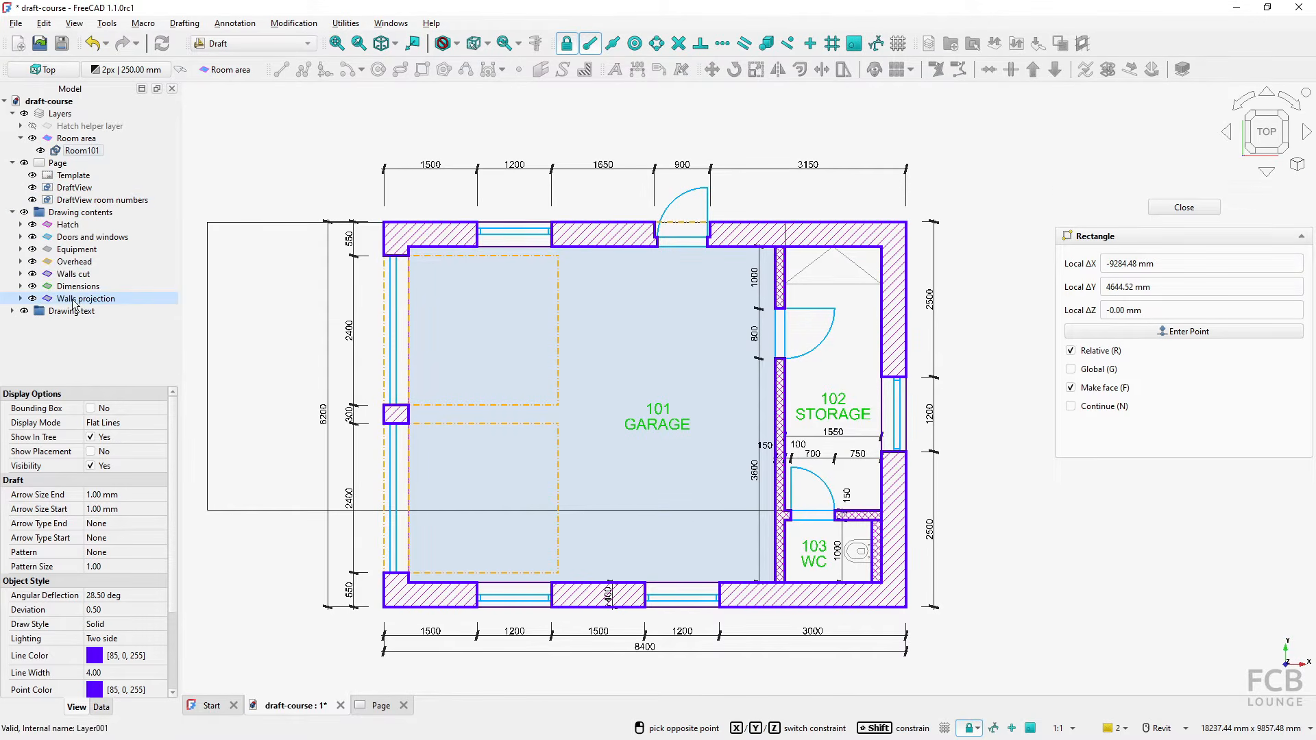
left_click(32, 225)
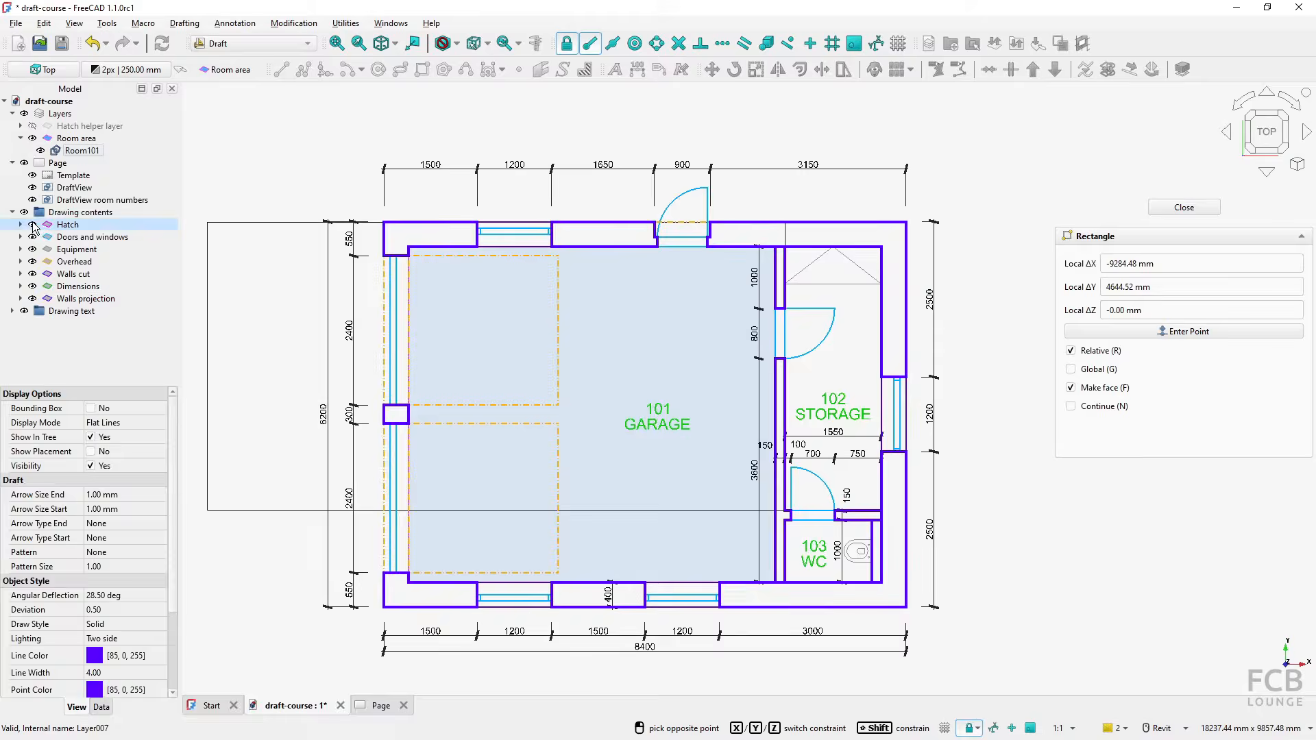
left_click(882, 246)
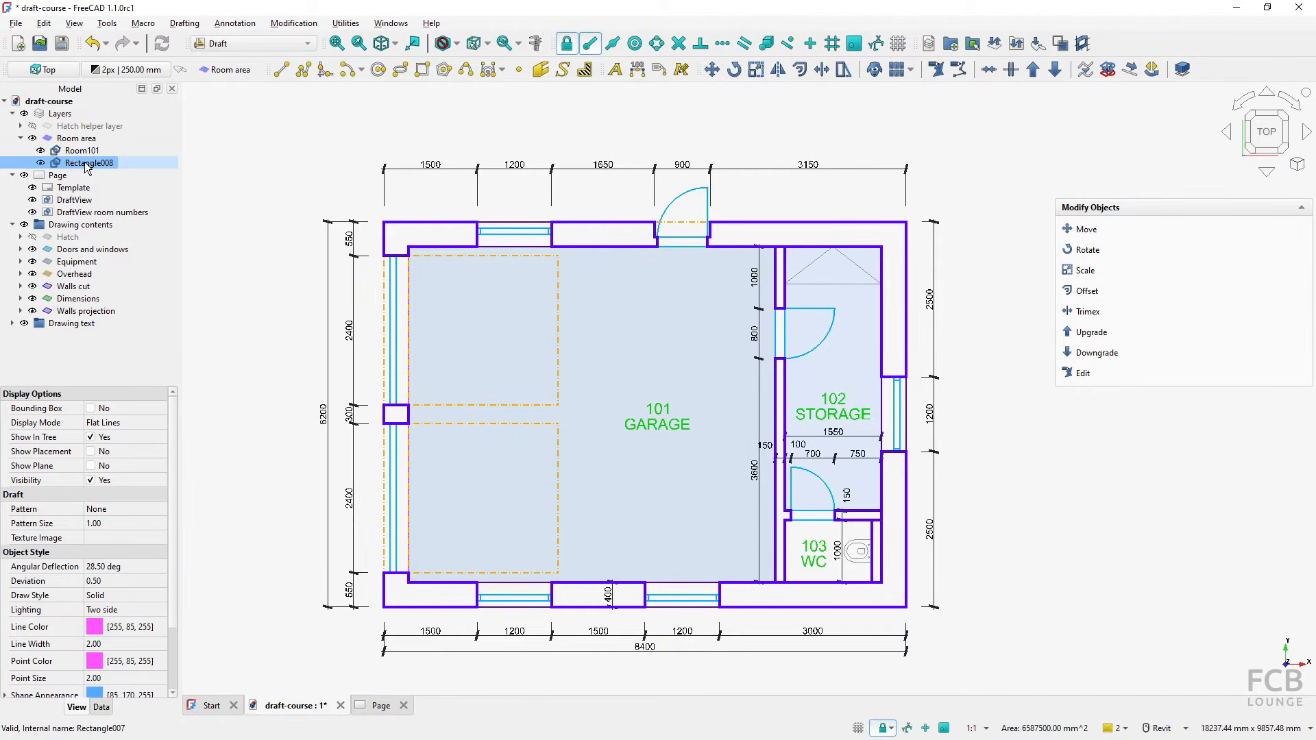
Rename the storage room's rectangle as Room102.
left_click(86, 163)
type("Room102")
key("Return")
Draw a rectangle with a face between opposite inner corners of the WC.
left_click(422, 70)
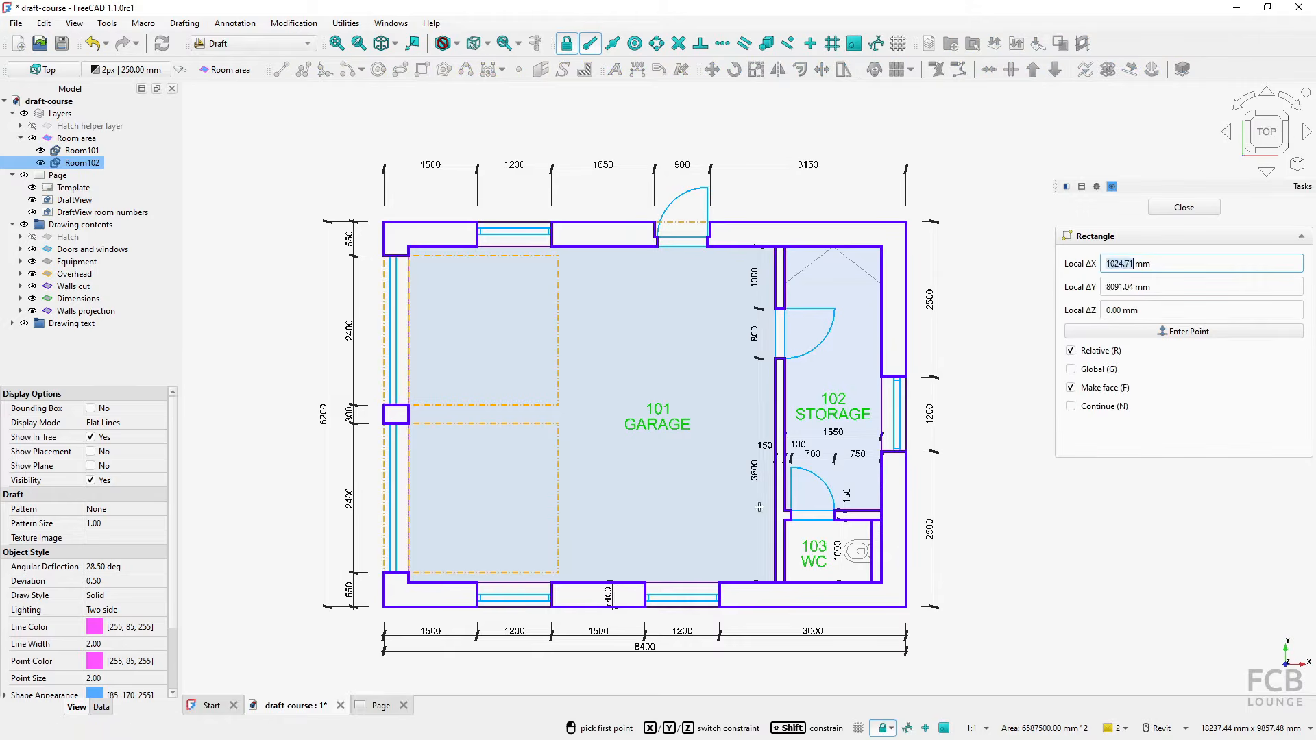
left_click(785, 582)
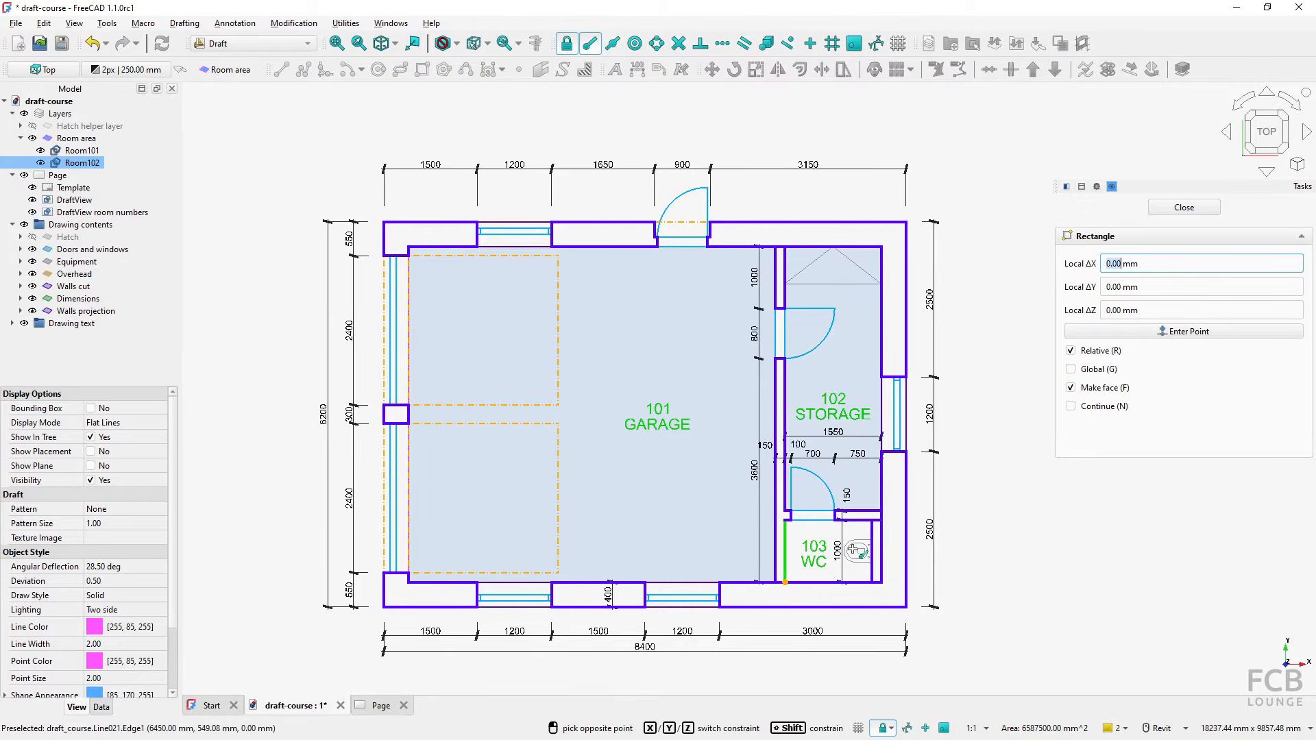
left_click(870, 520)
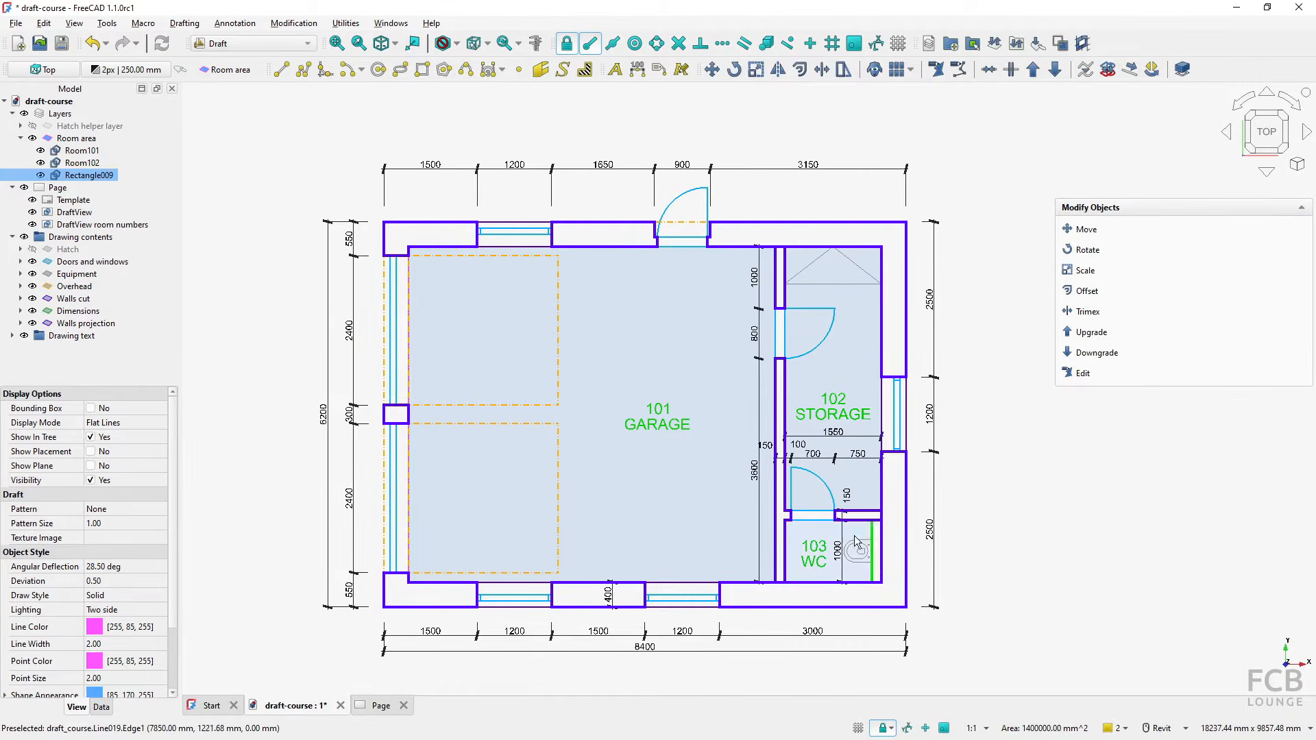
Rename the WC rectangle as Room103 and clear the selection.
left_click(94, 175)
type("R")
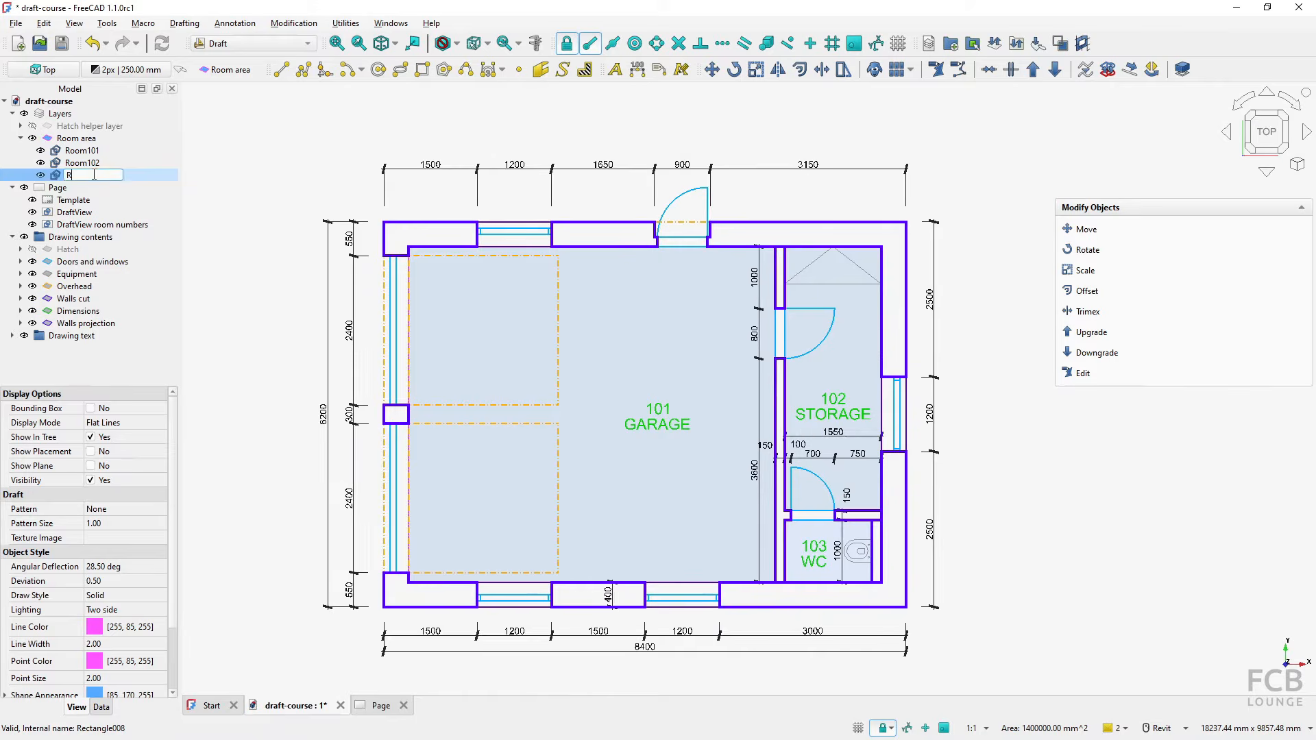
type("oom103")
key("Return")
left_click(80, 152, "ctrl")
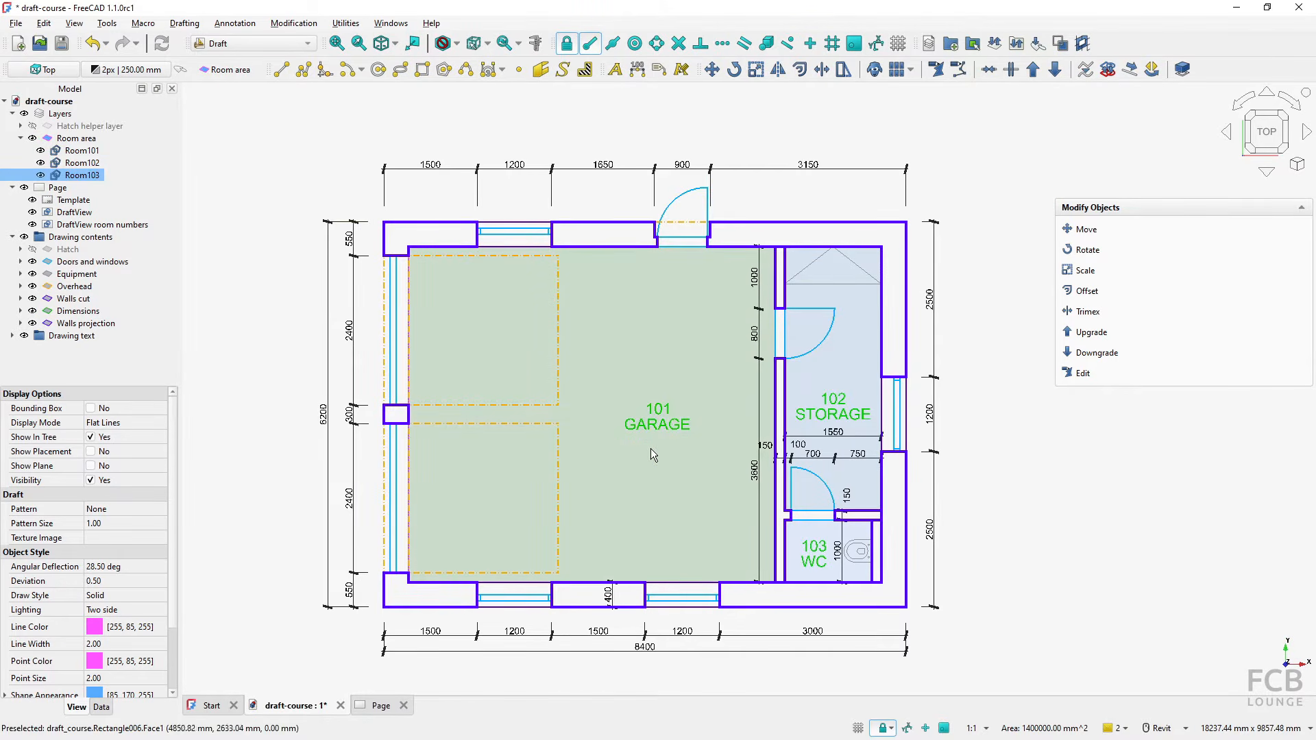
left_click(284, 491)
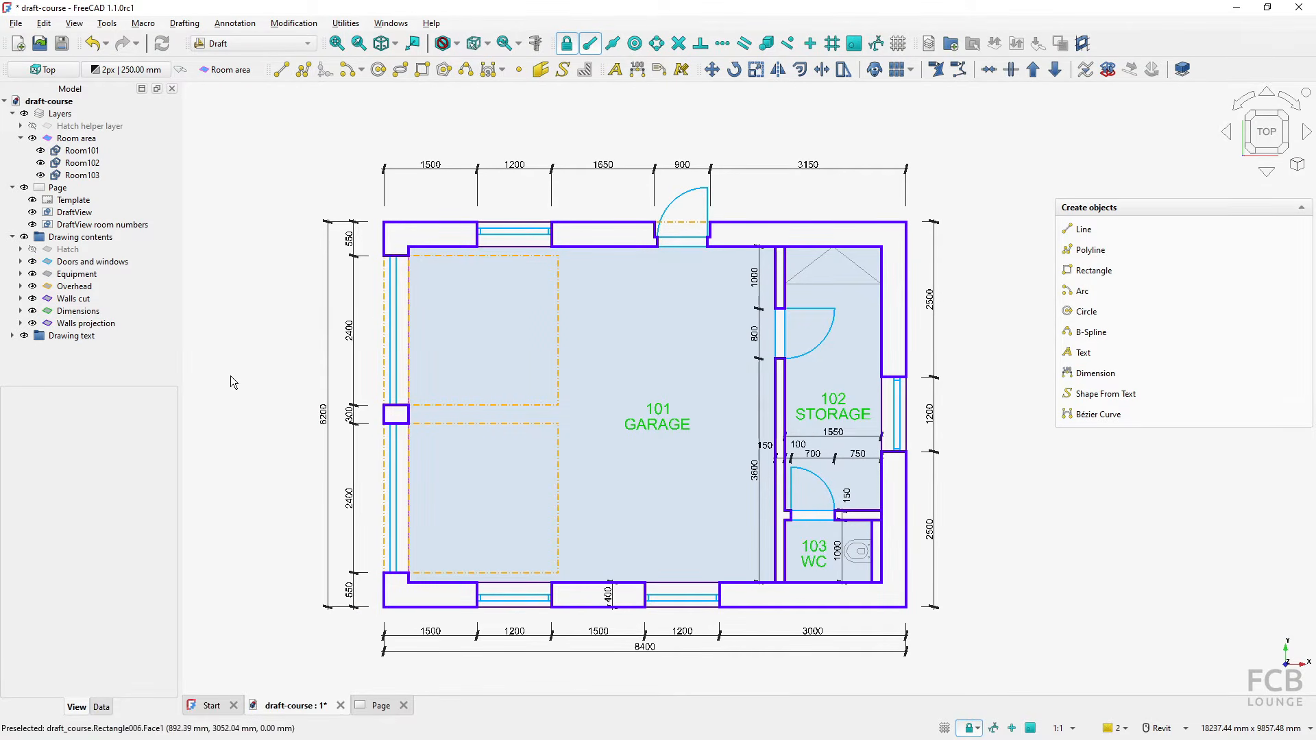
Create a new spreadsheet in the Spreadsheet workbench, collapse the page and drawing contents in the tree, and open the sheet.
left_click(263, 45)
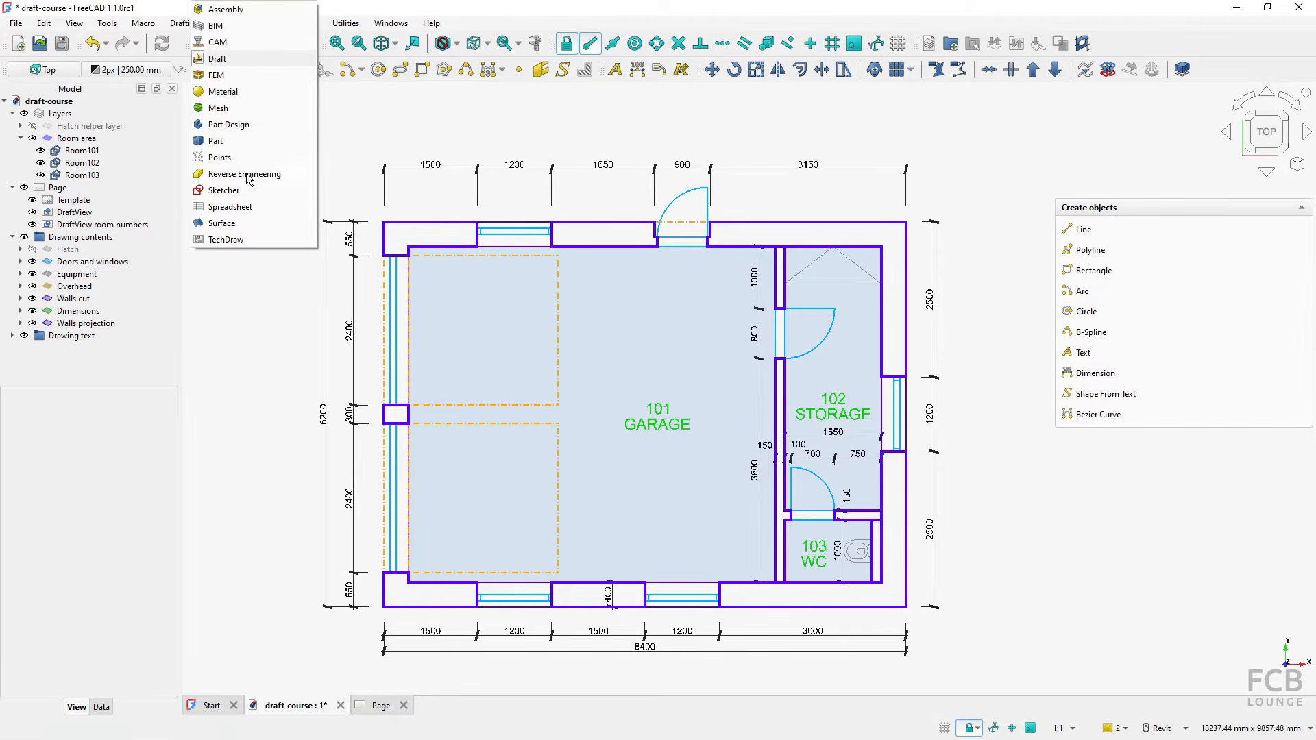
left_click(234, 207)
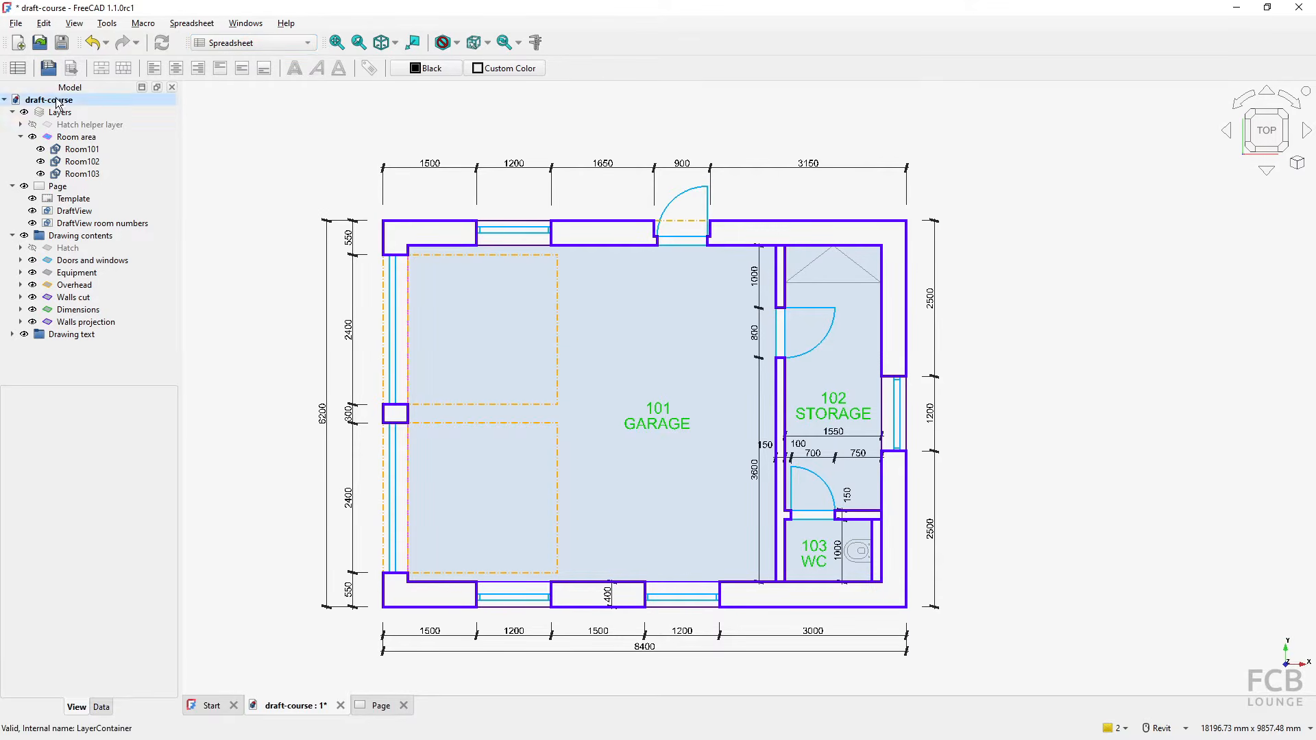
left_click(18, 68)
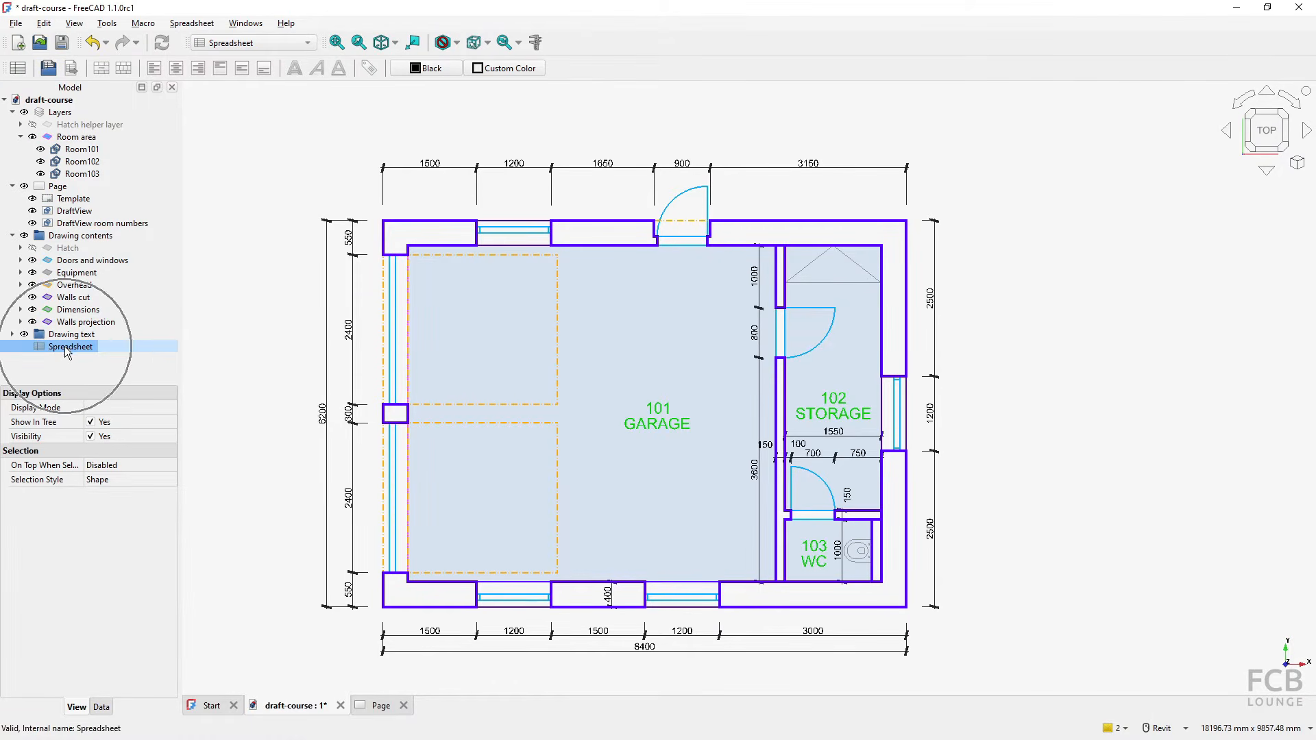
left_click(11, 236)
left_click(12, 186)
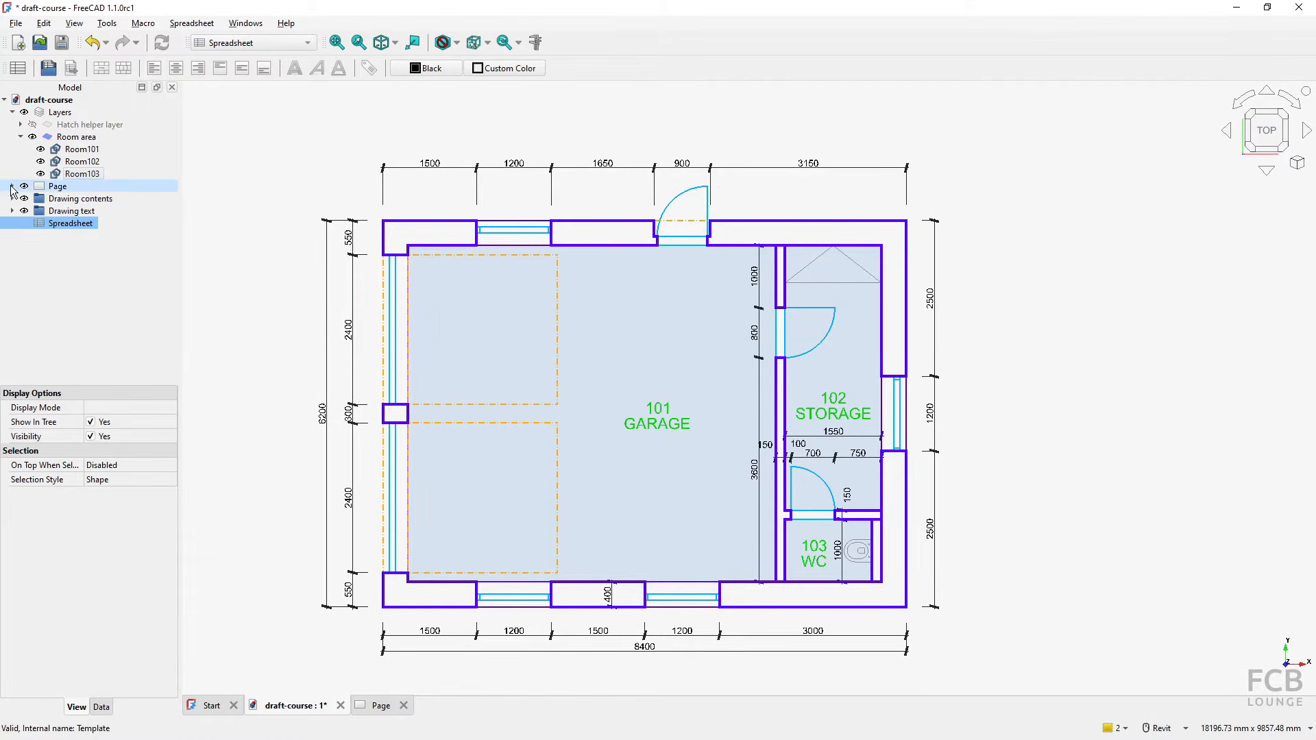
double_click(64, 226)
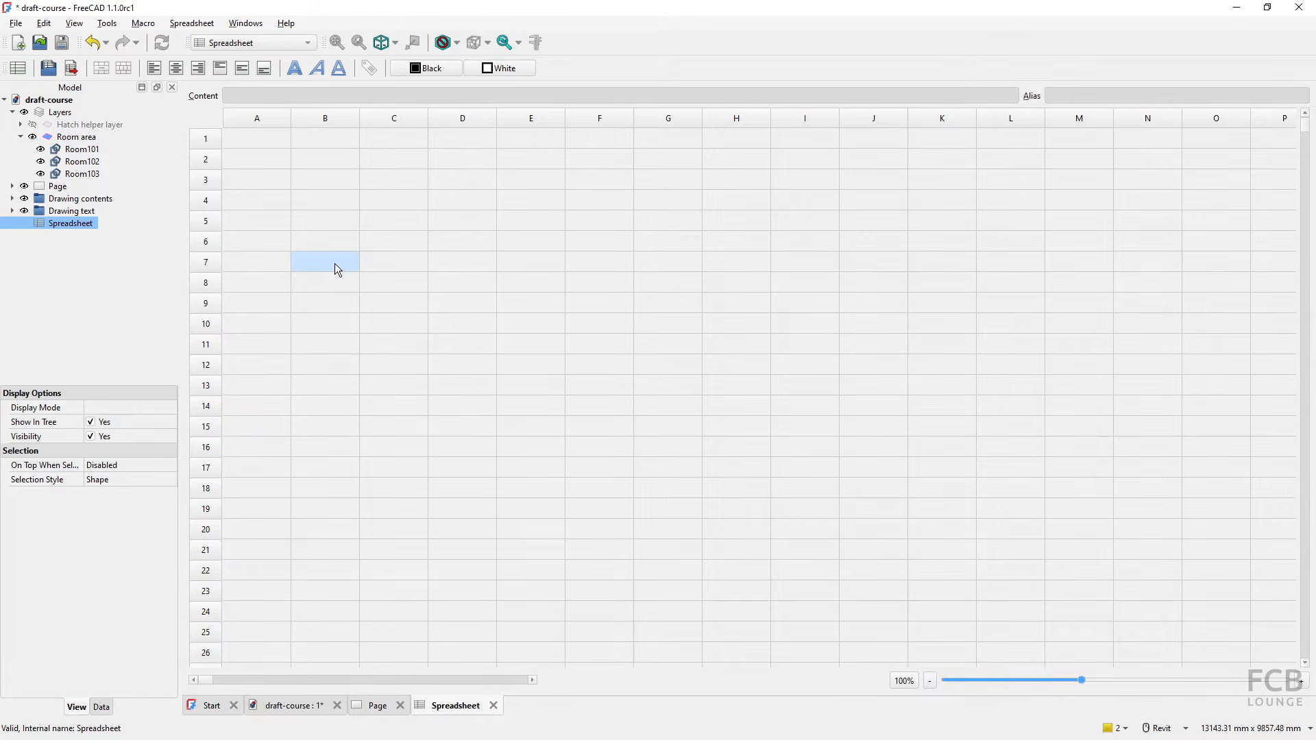
Enter the column headers Number, Name and Area (m2) in cells A2 to C2.
left_click(257, 162)
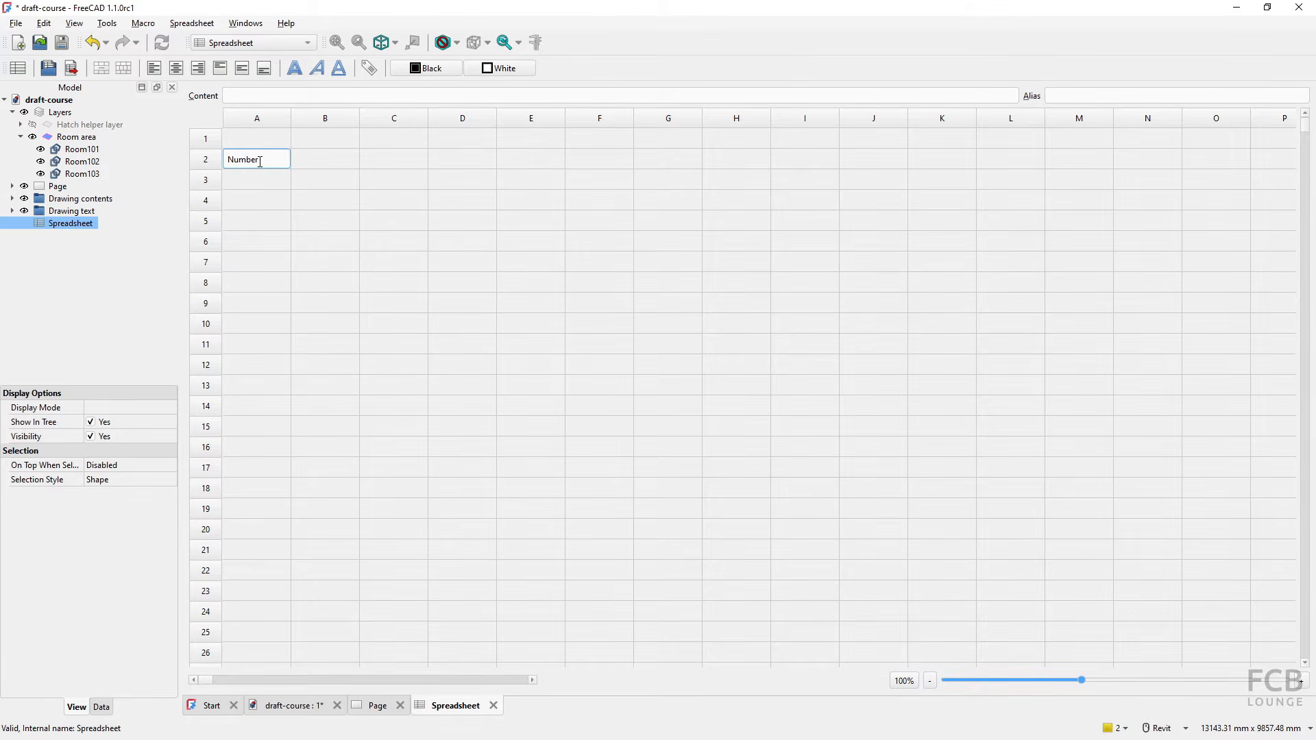
key("Tab")
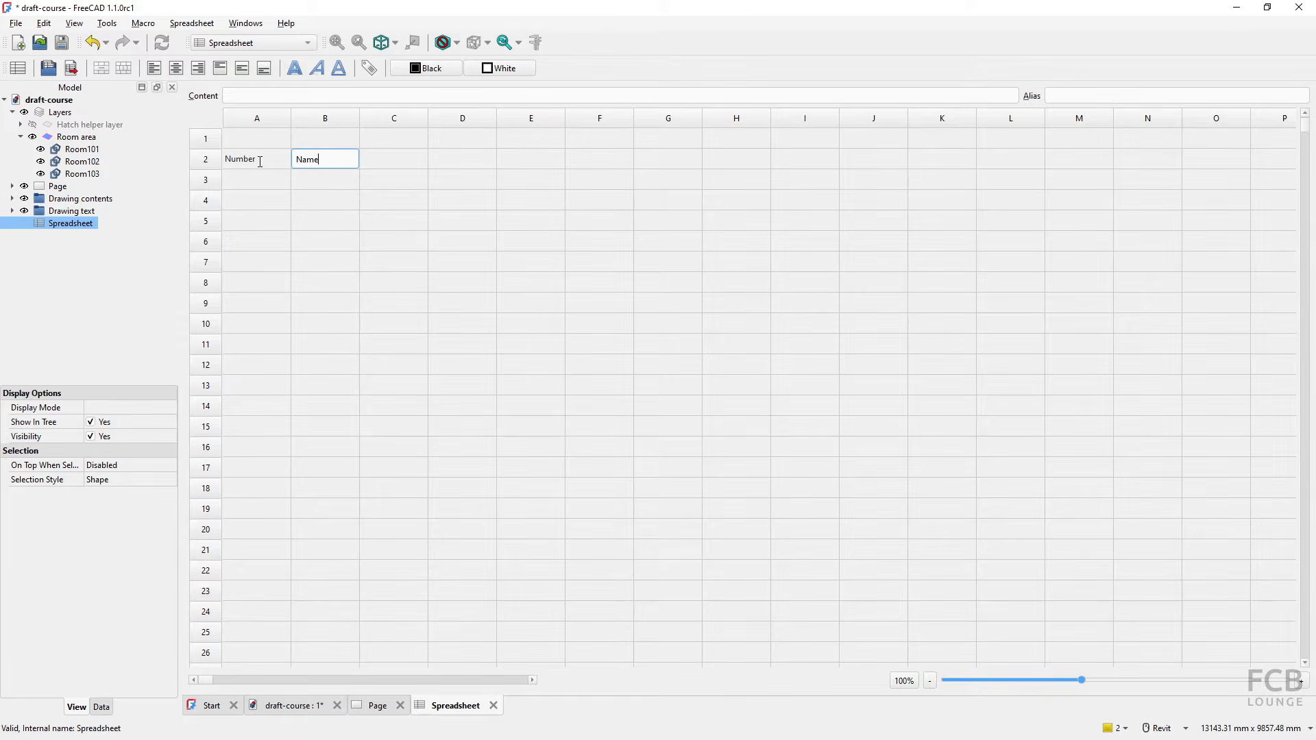
key("Tab")
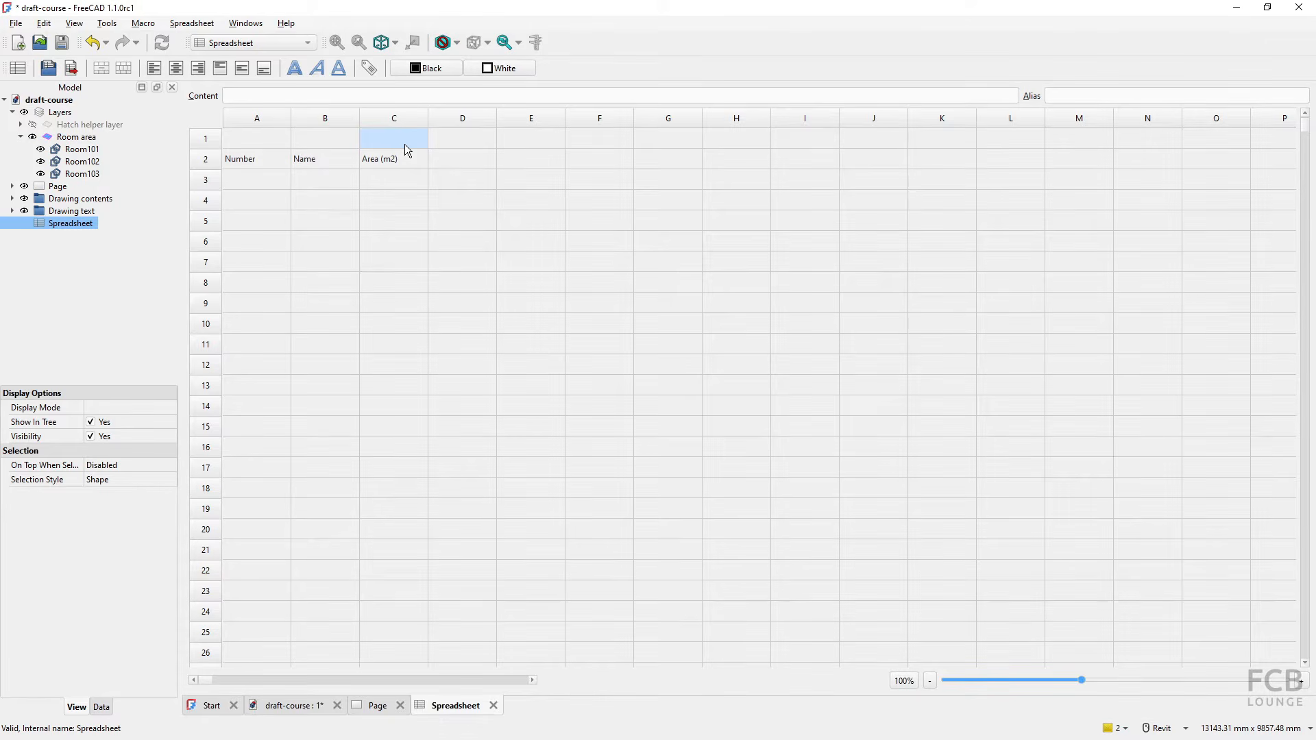
Copy the superscript two from Character Map and use it in cell C2 so the header reads Area (m²).
key("alt+Tab")
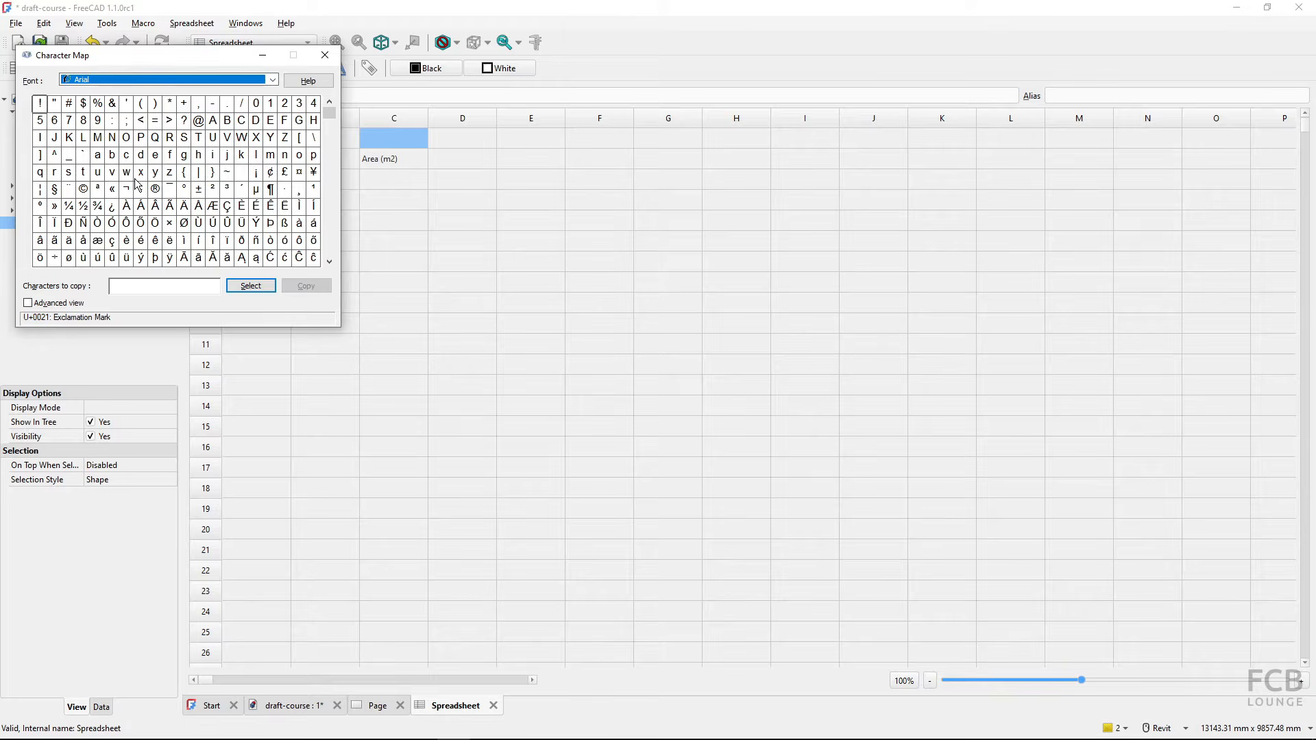
left_click(213, 190)
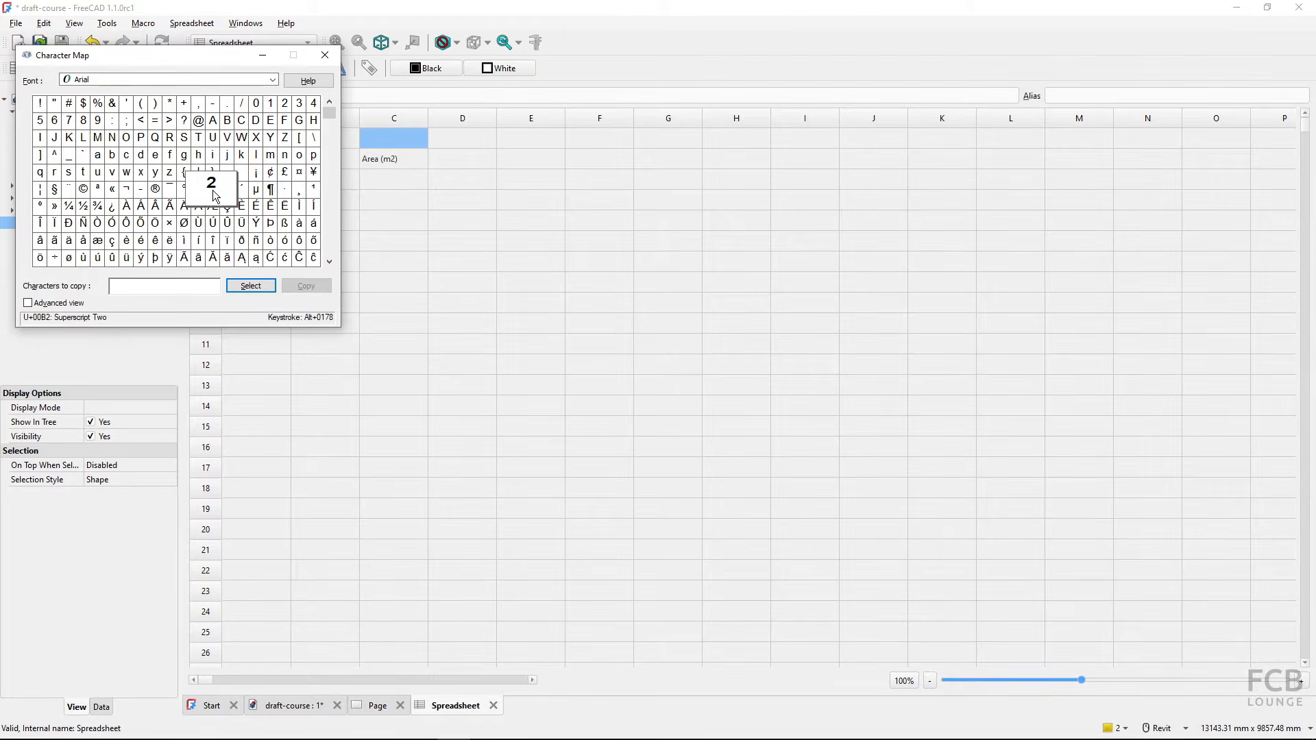
left_click(250, 285)
left_click(309, 288)
left_click(323, 56)
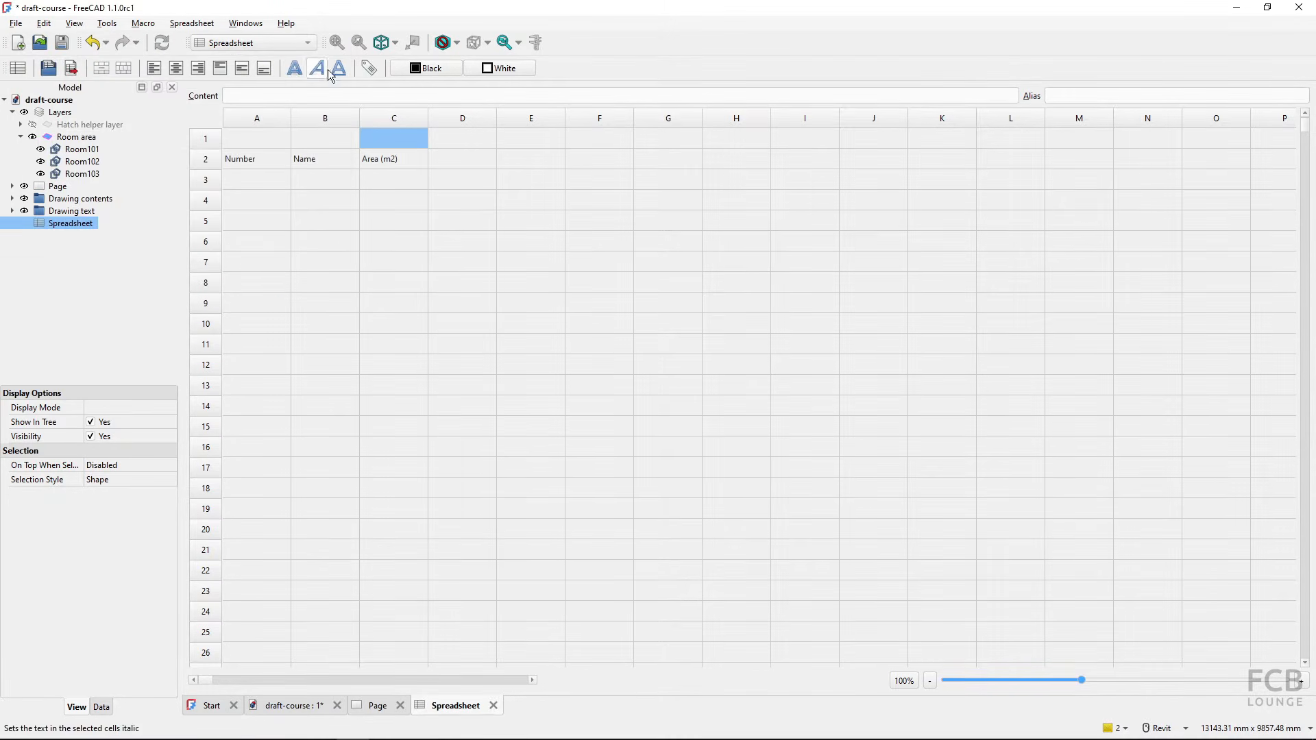
left_click(377, 158)
left_click(265, 98)
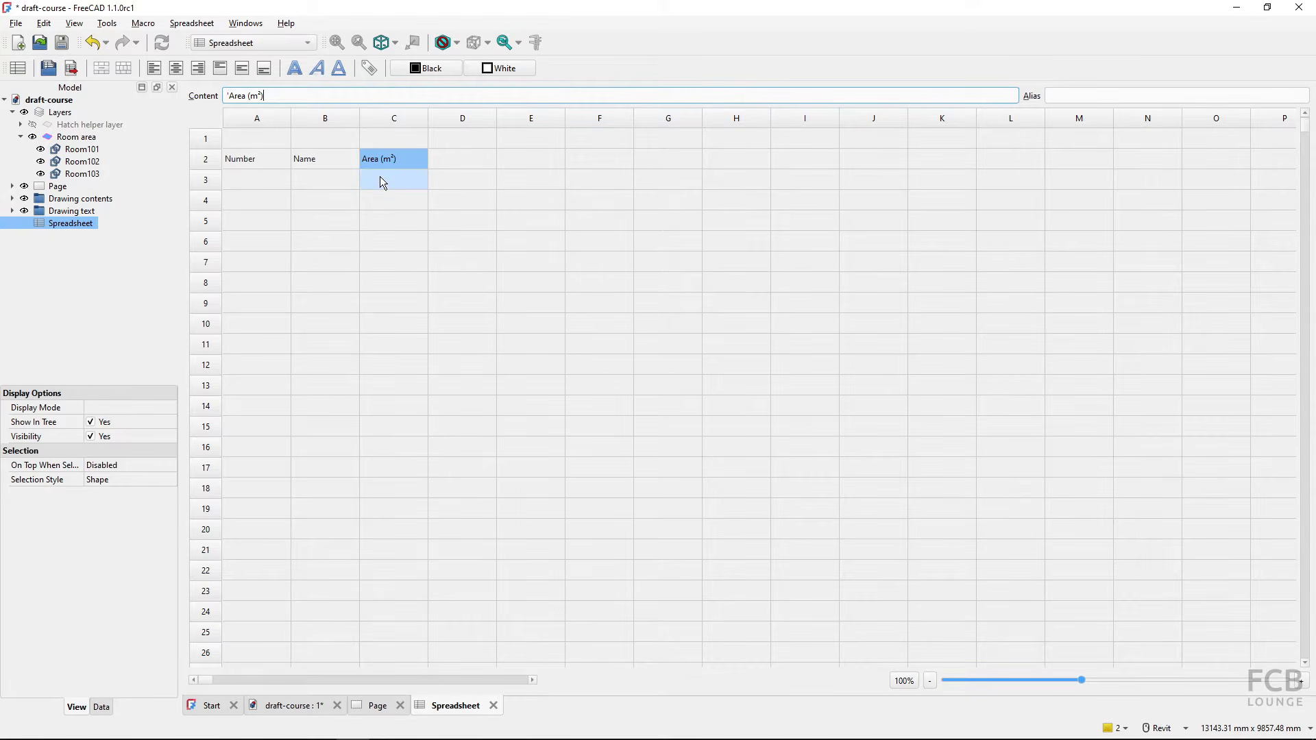
Enter the room numbers 101, 102 and 103 in cells A3 to A5.
double_click(245, 178)
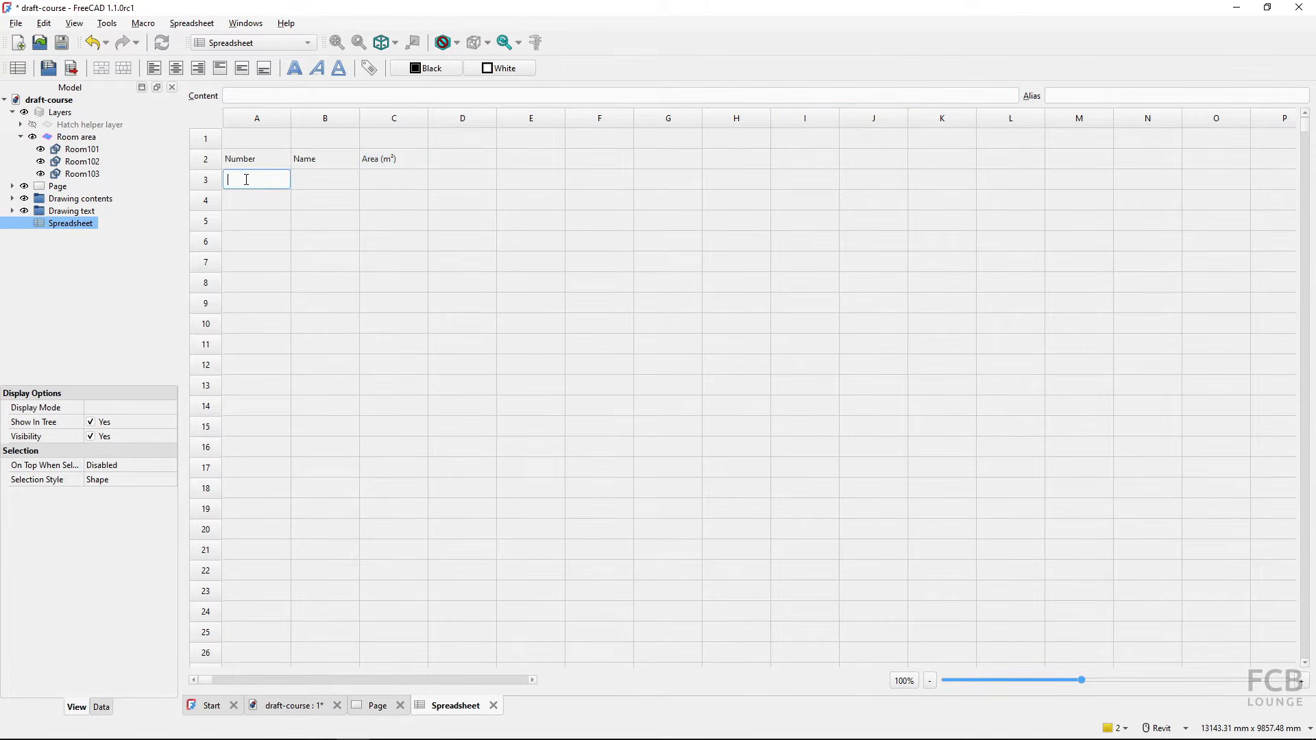
type("101")
key("Return")
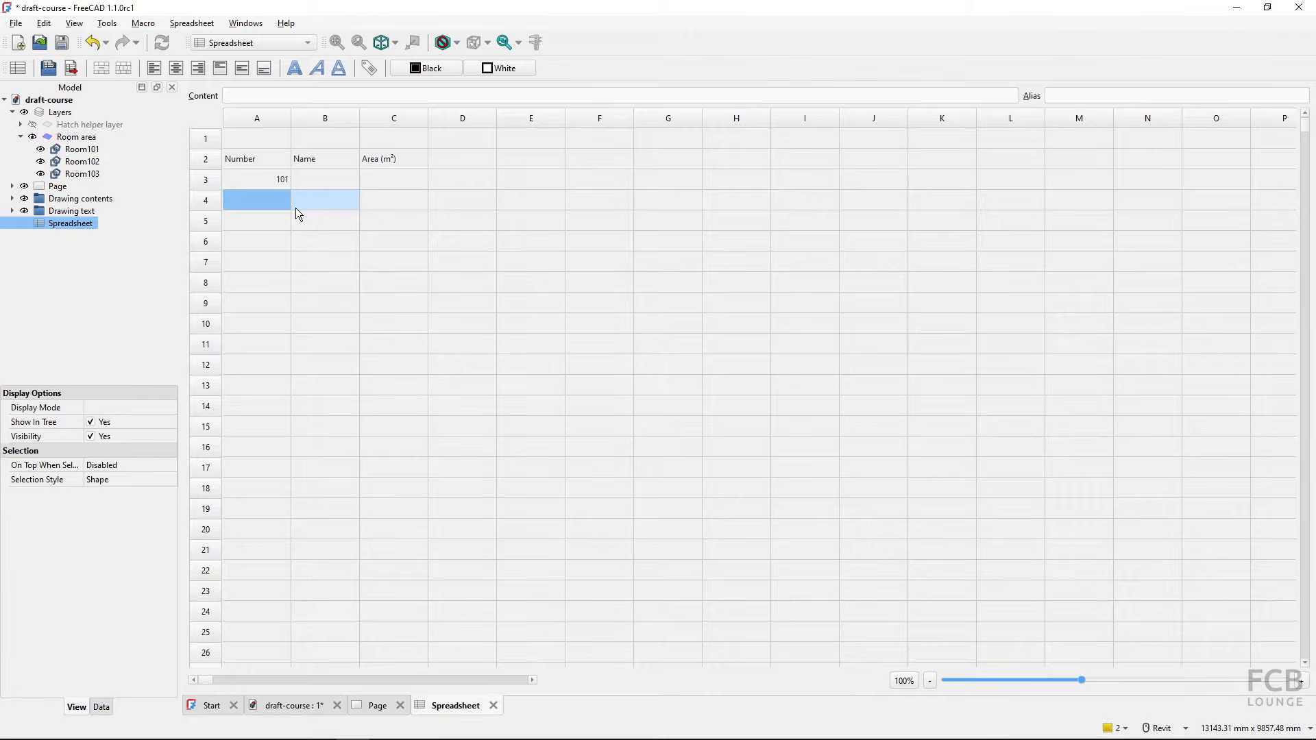
double_click(272, 200)
type("102")
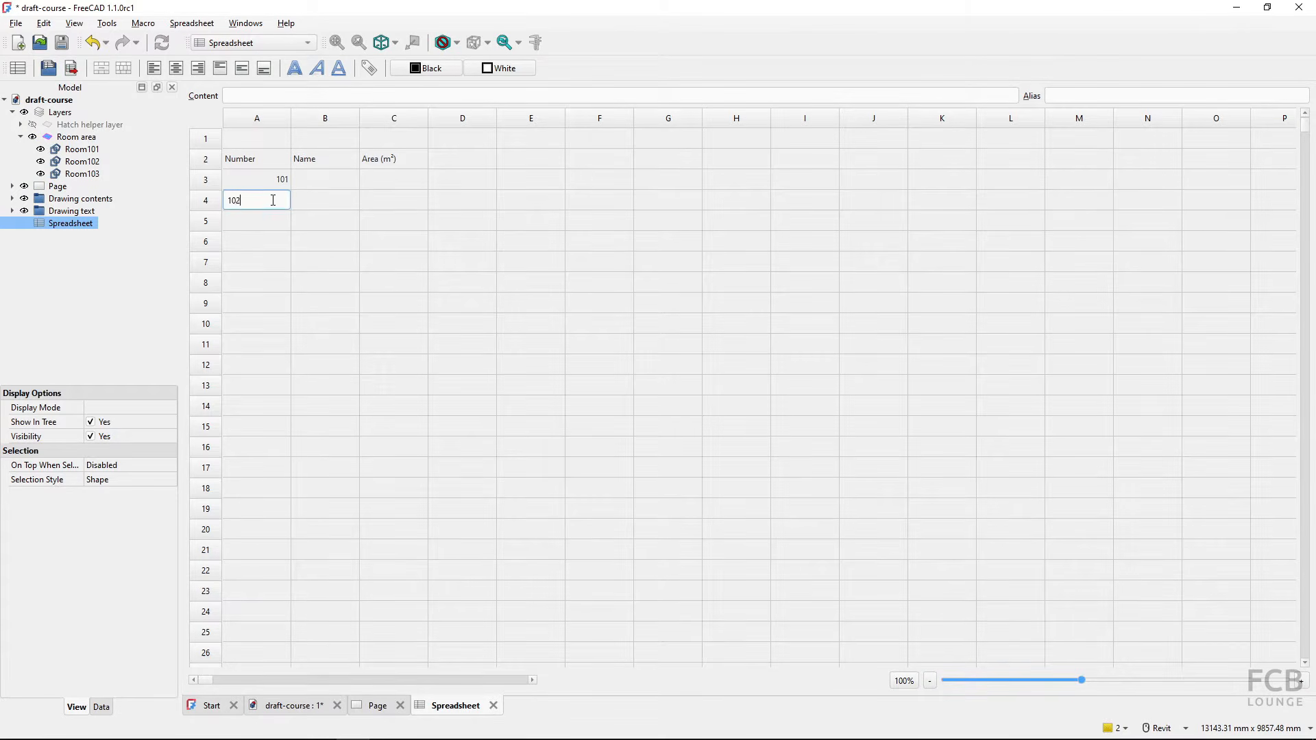
key("Return")
type("103")
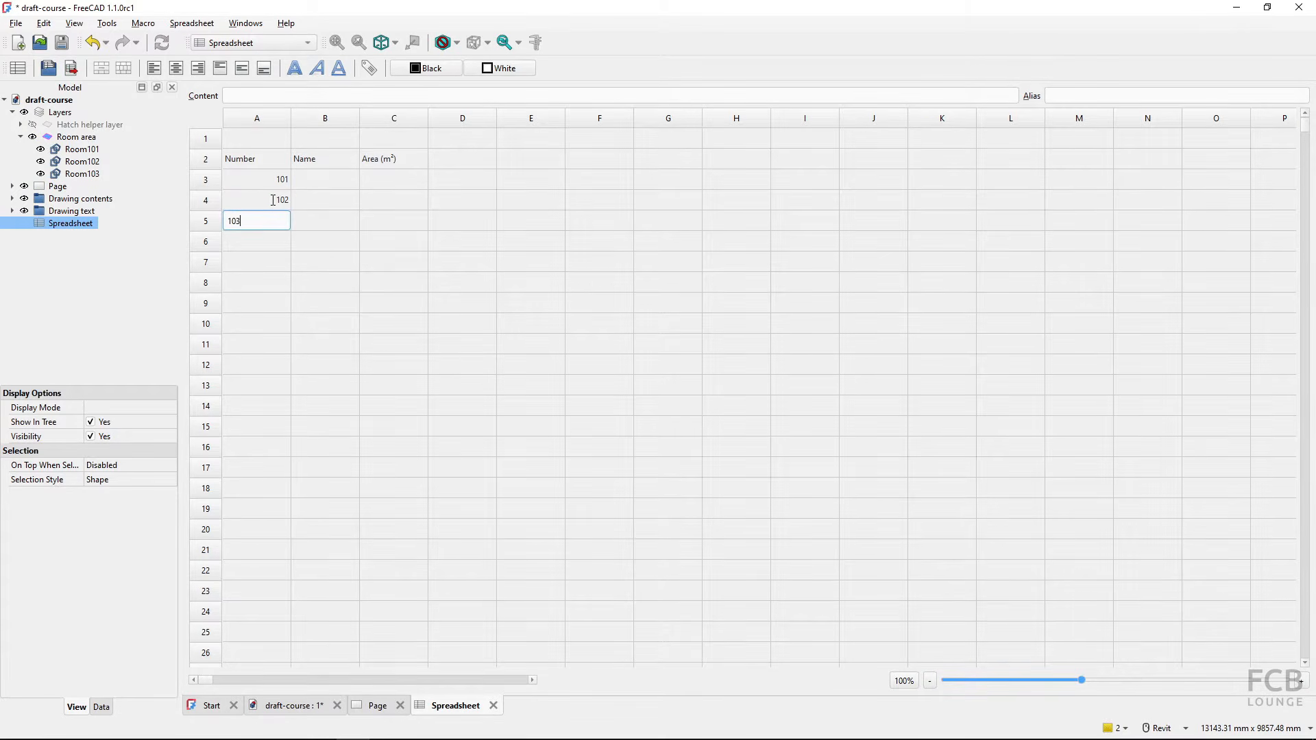
key("Return")
Enter the room names Garage, Strorage and Toilet in cells B3 to B5.
double_click(334, 179)
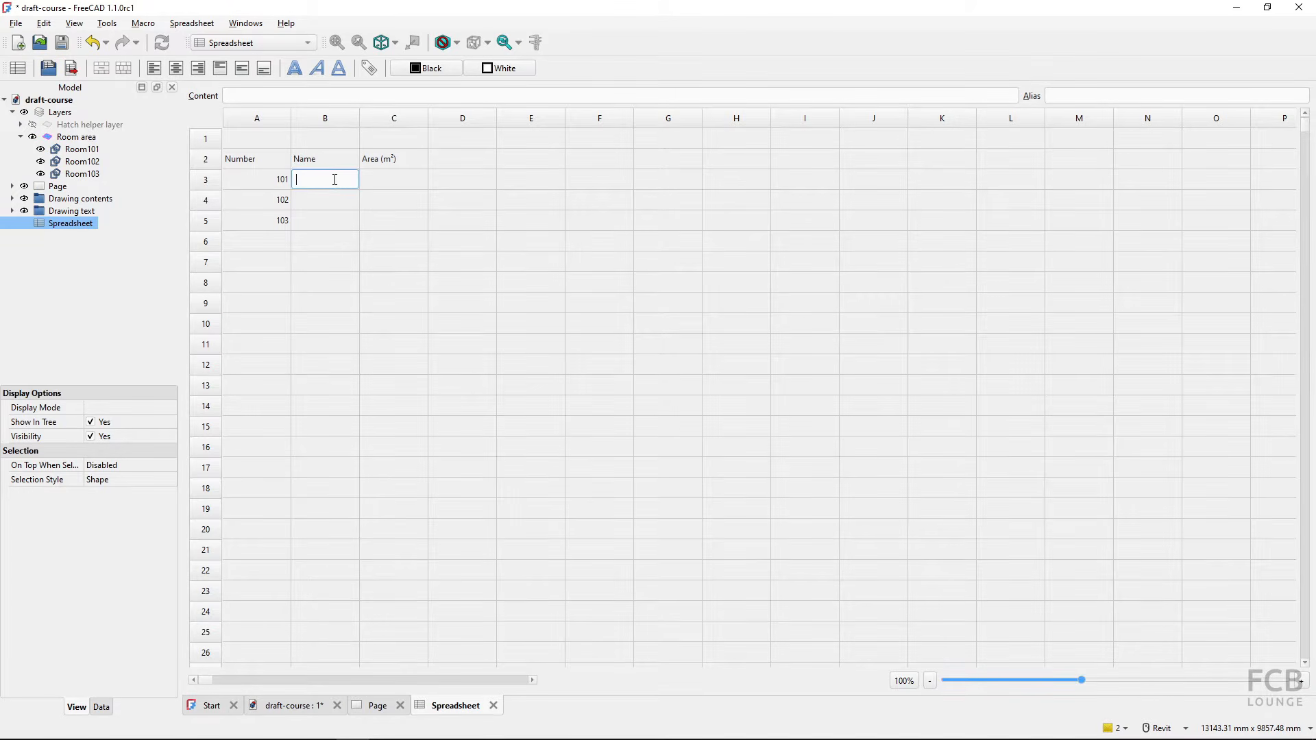
type("Garage")
key("Return")
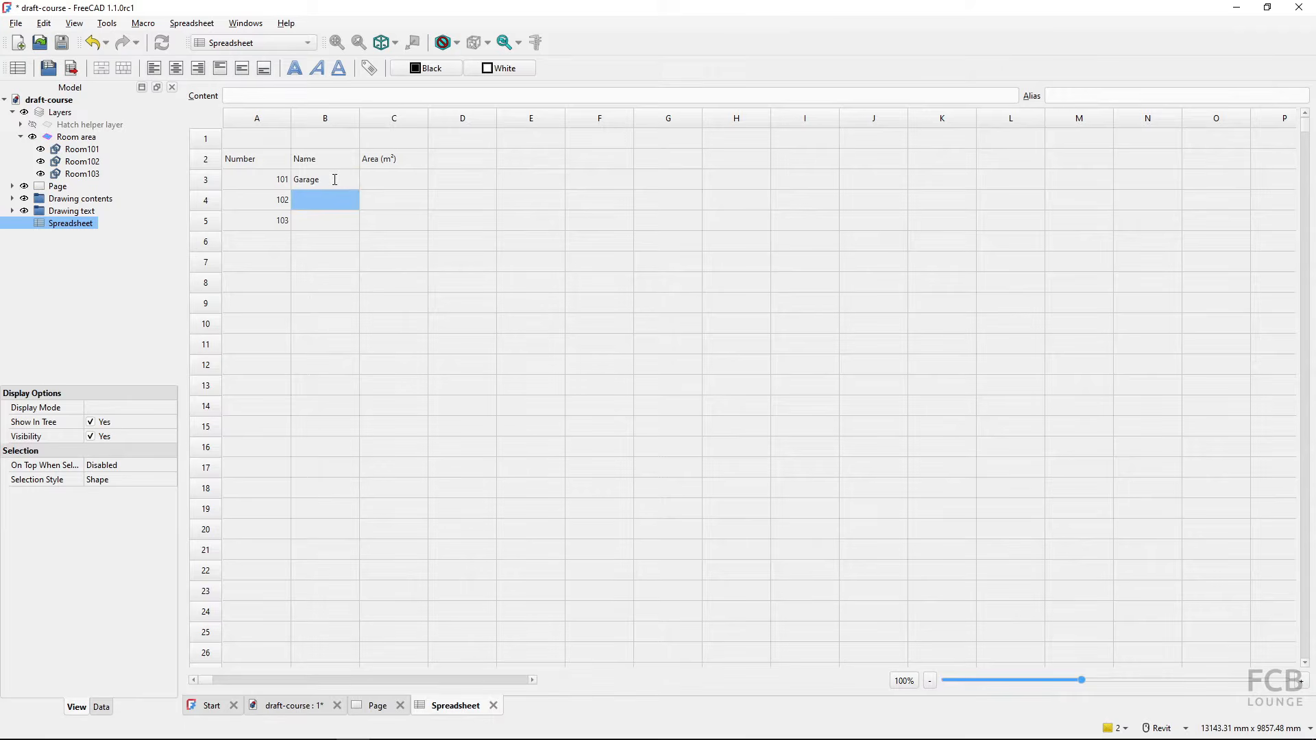
type("Strorage")
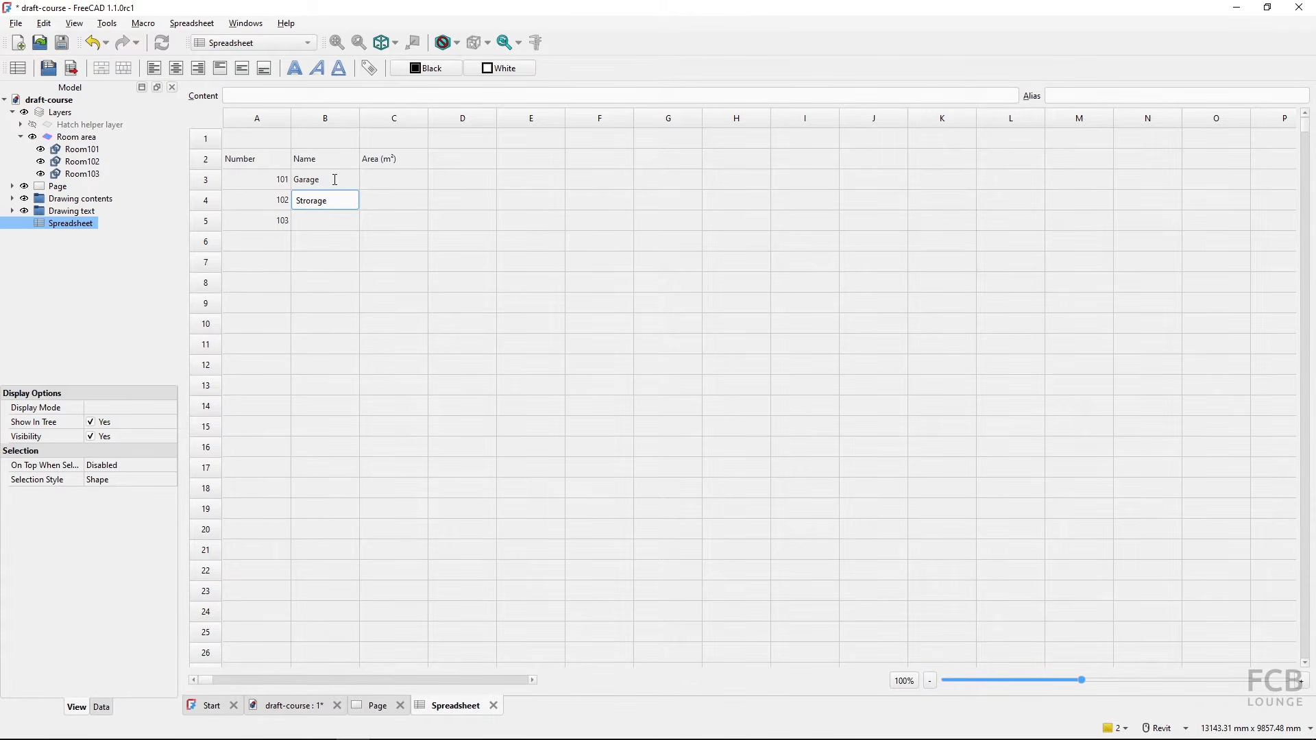
key("Return")
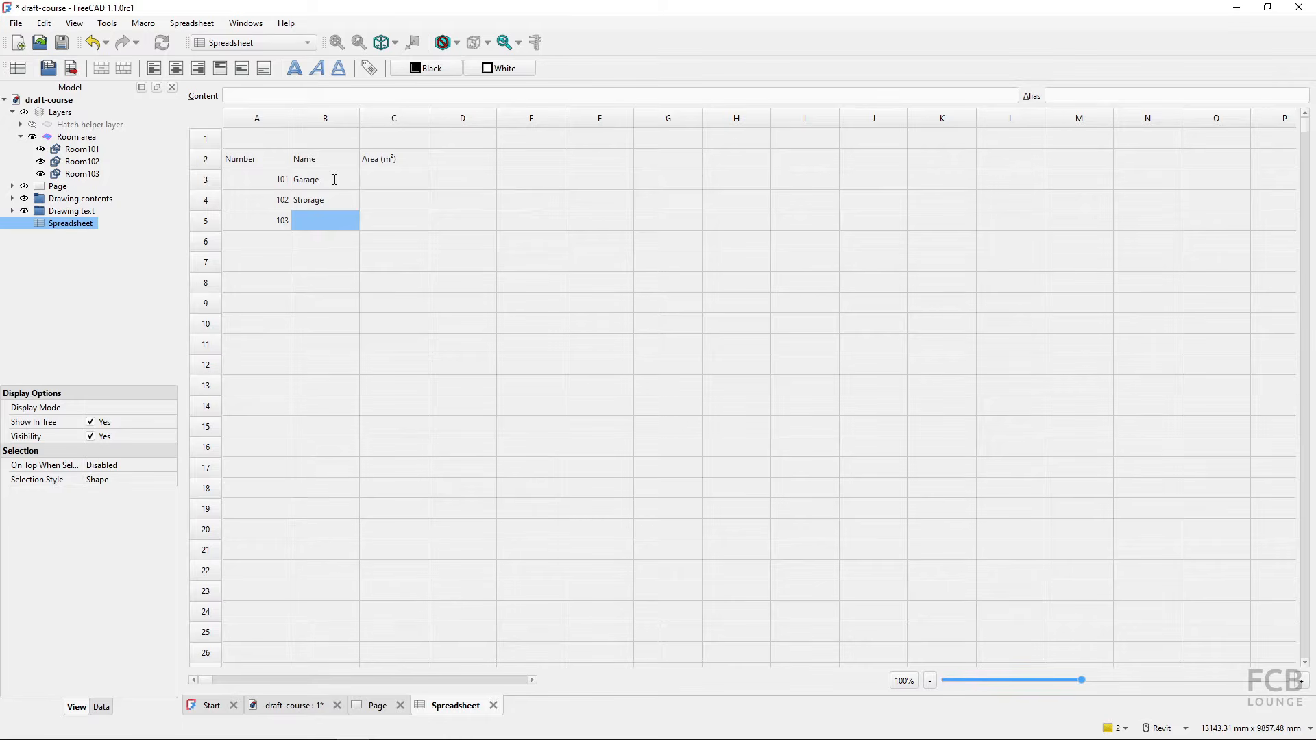
type("Toilet")
key("Return")
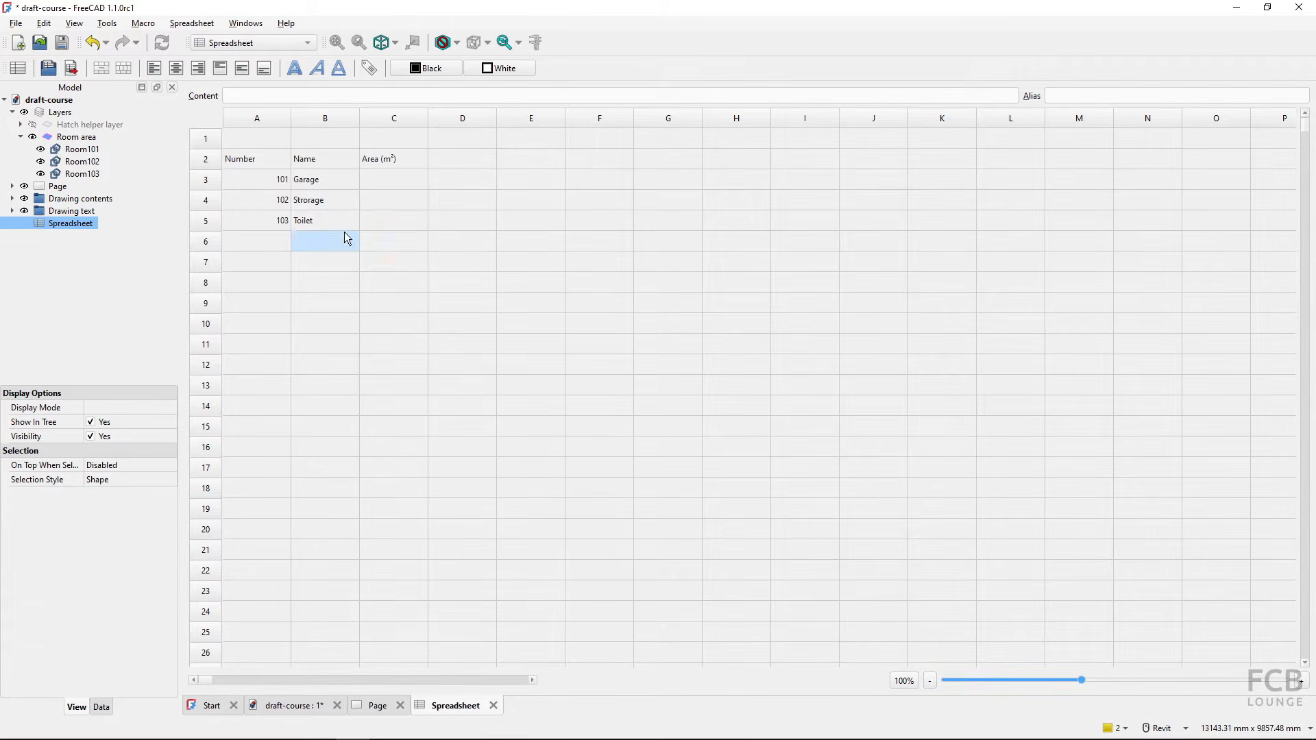
Merge cells A1 to C1 above the column headers.
left_click_drag(384, 170, 386, 214)
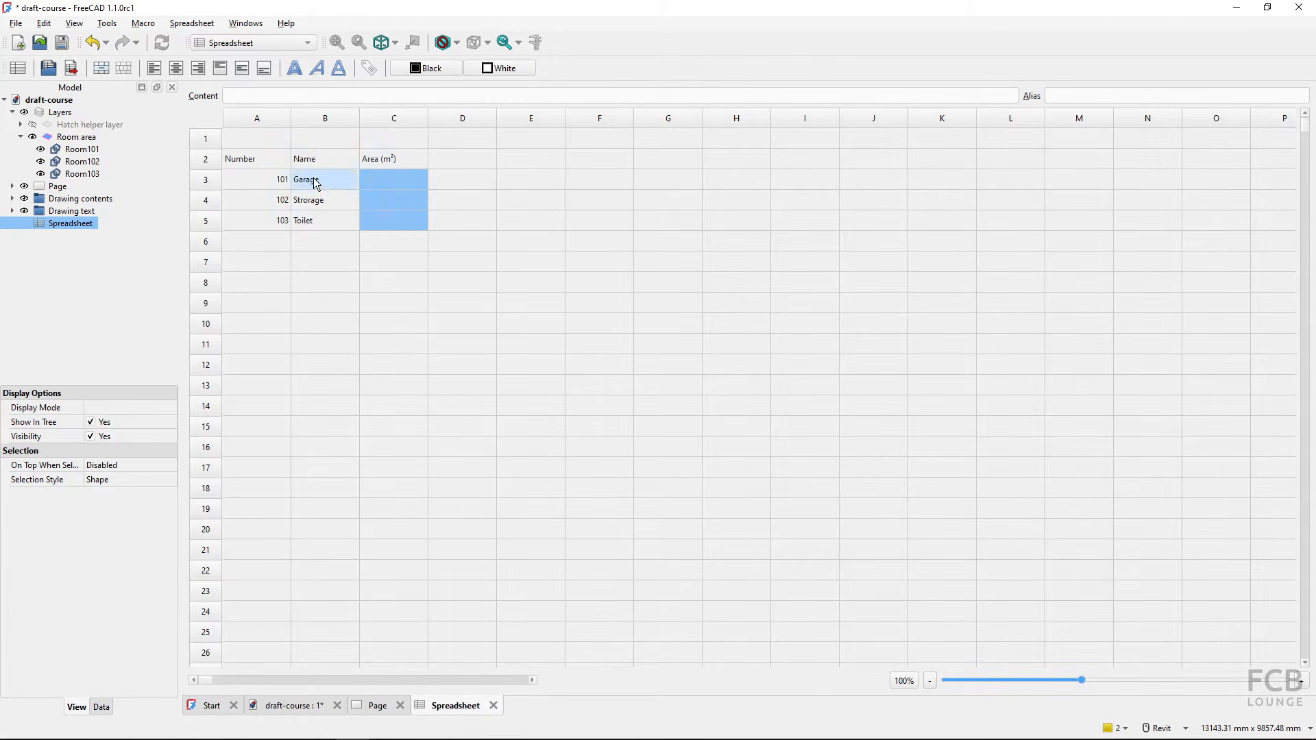
left_click(241, 141)
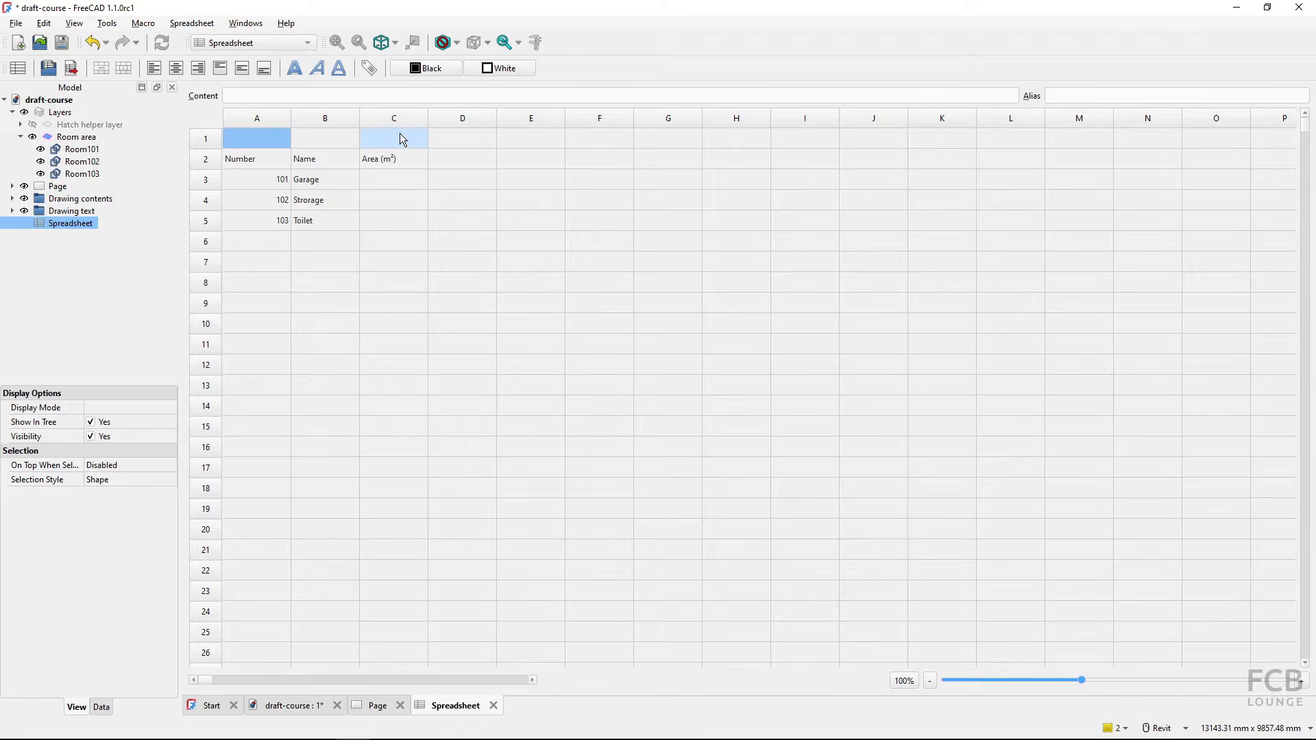
left_click_drag(402, 133, 284, 144)
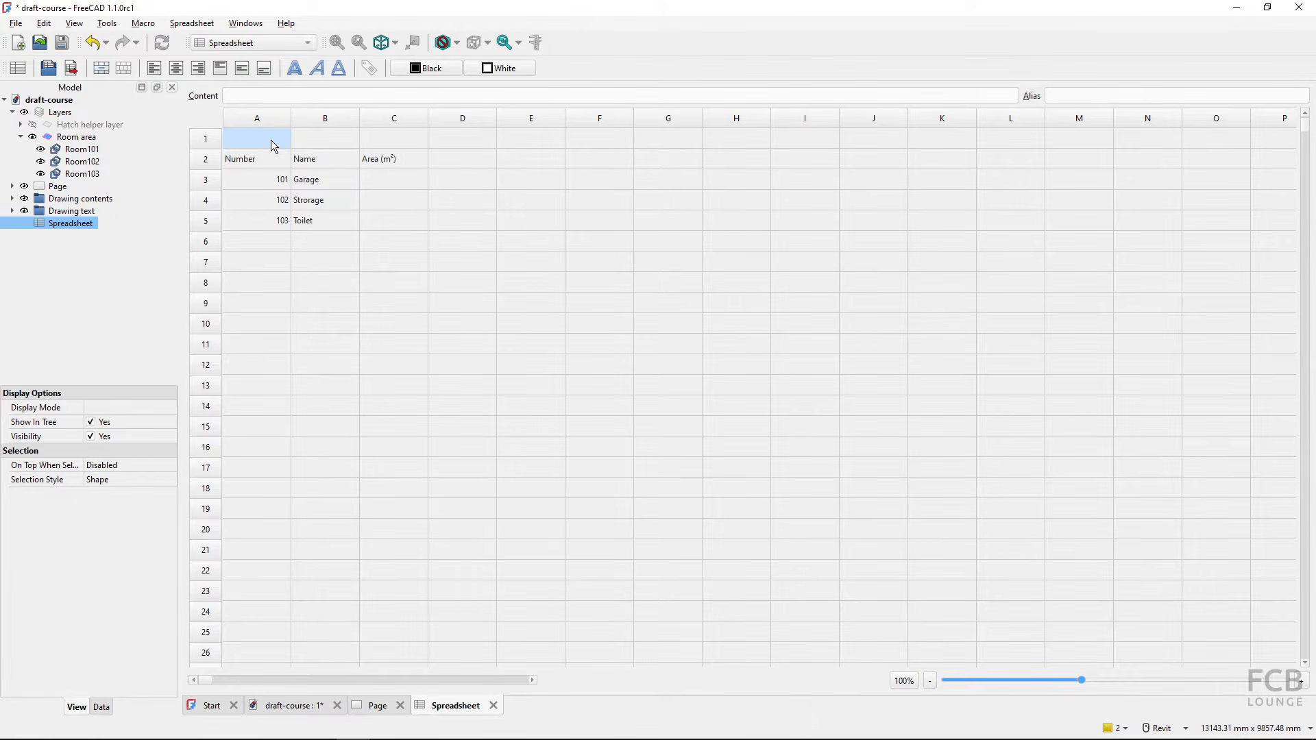
left_click_drag(401, 140, 402, 140)
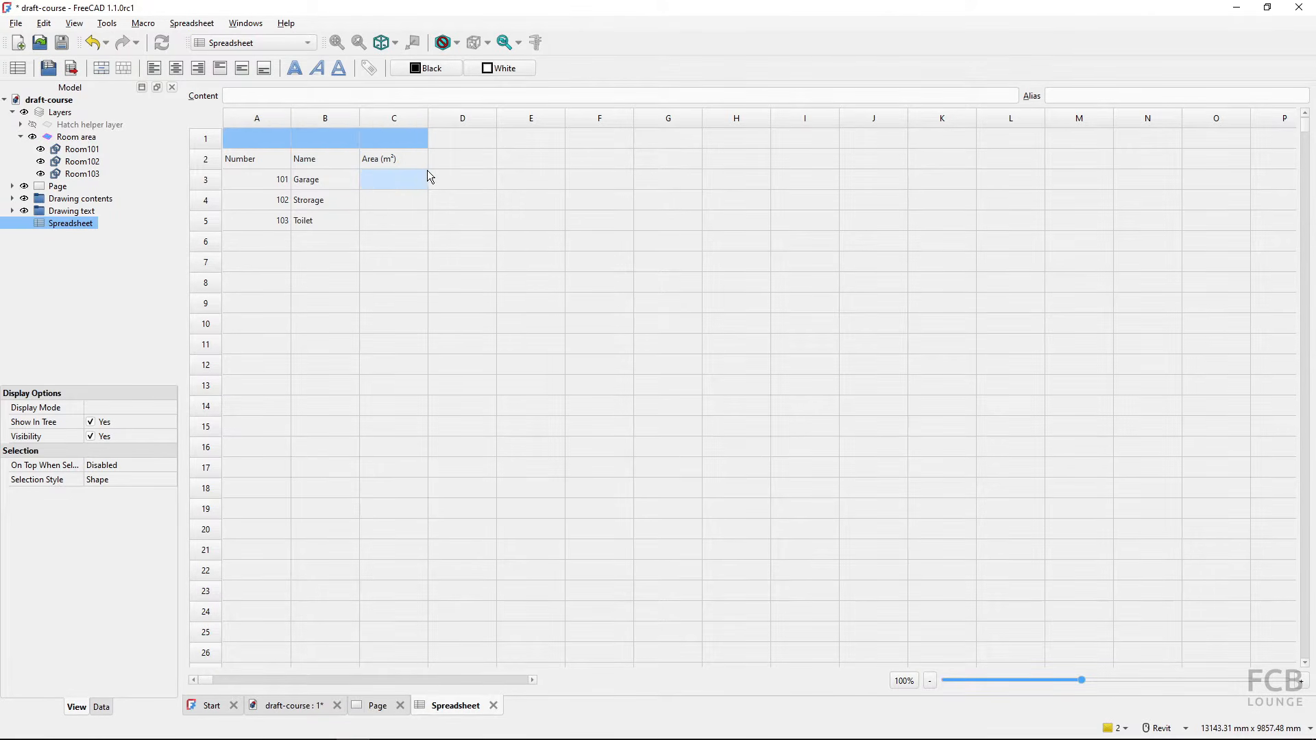
left_click(100, 69)
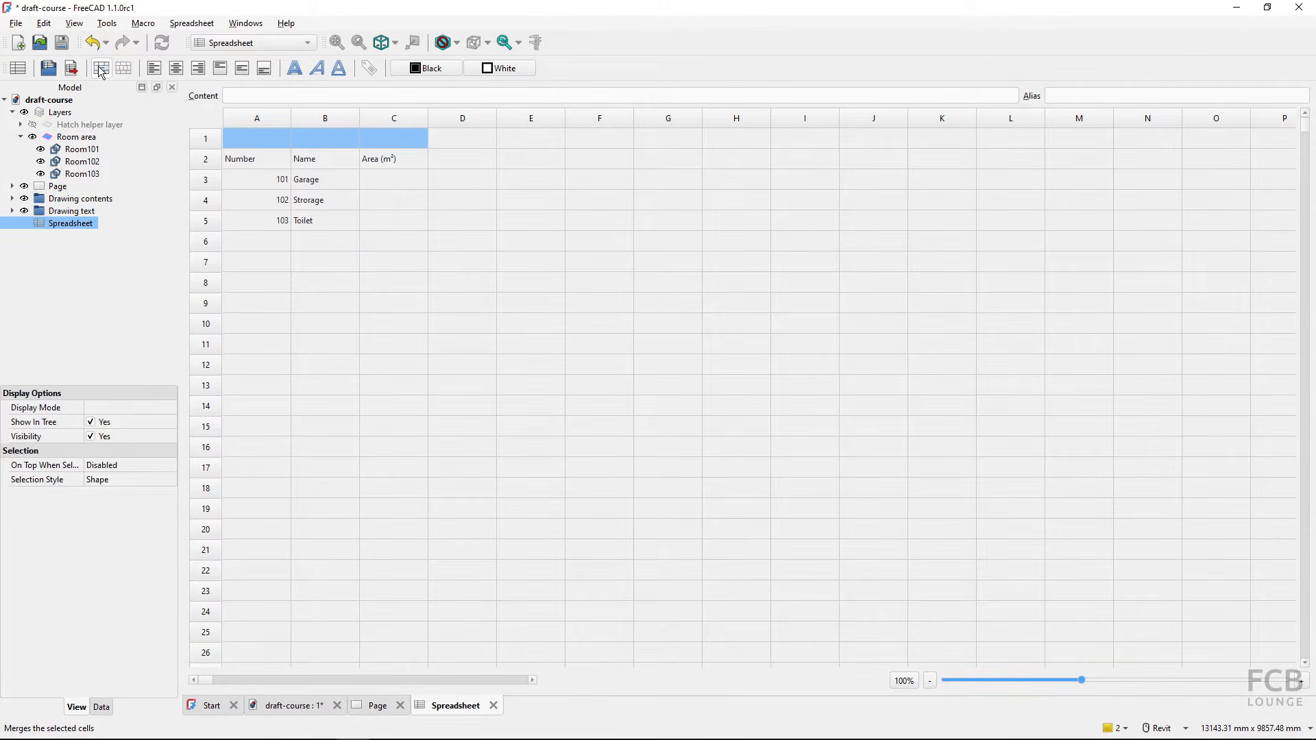
Enter the title ROOM SCHEDULE in the merged cell of row 1.
double_click(315, 138)
type("GA")
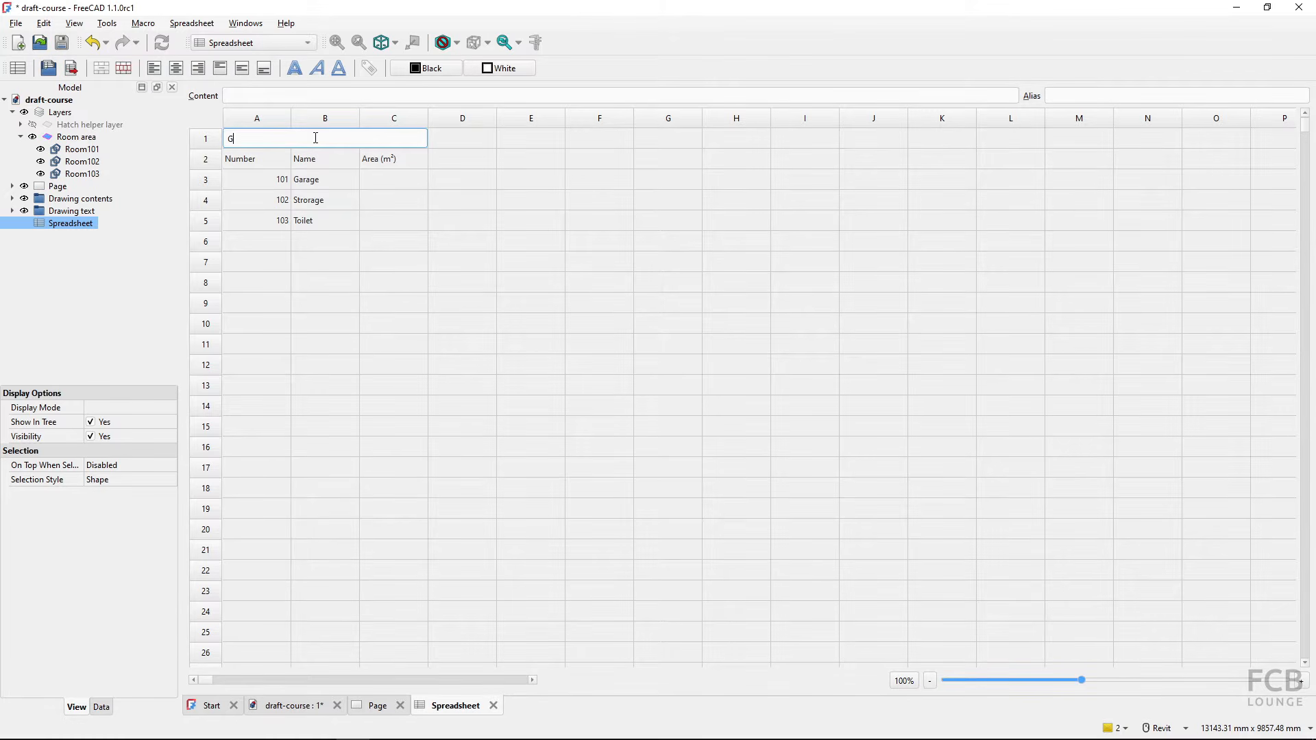
key("BackSpace")
key("BackSpace")
type("ROOM SCHE")
key("Return")
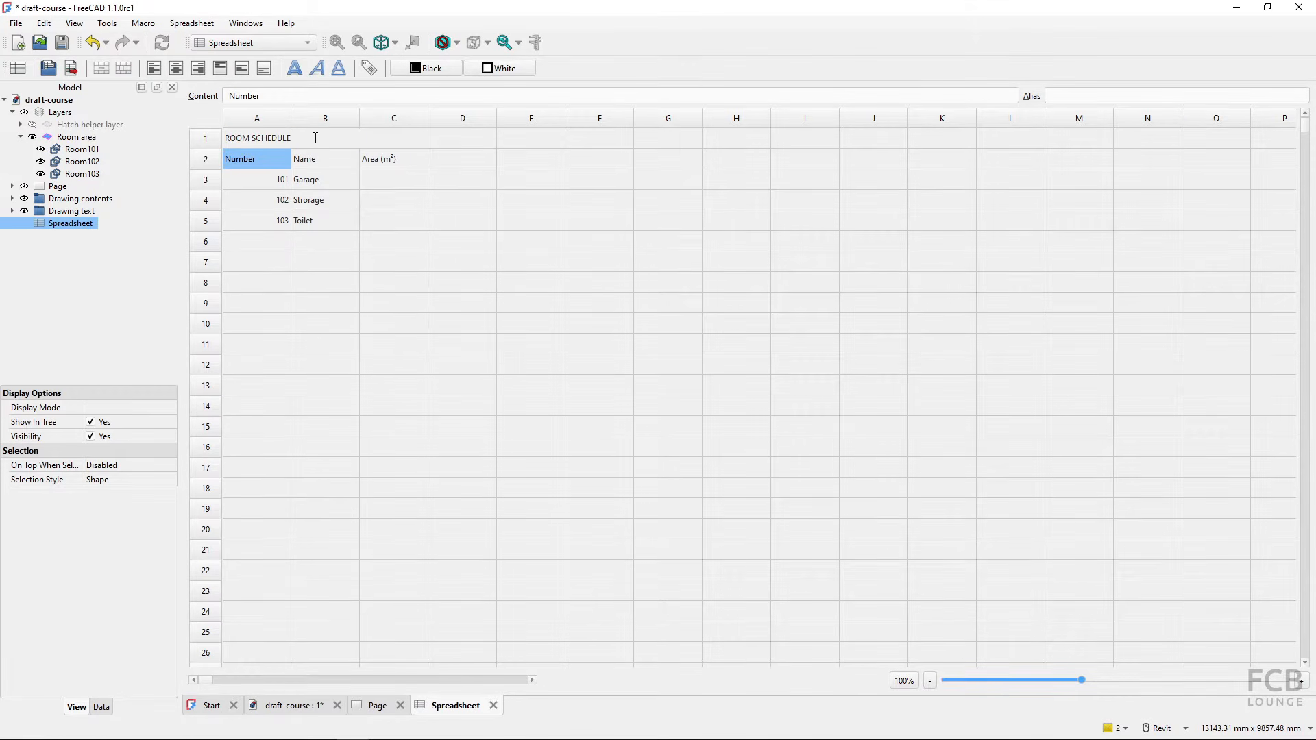
left_click(298, 253)
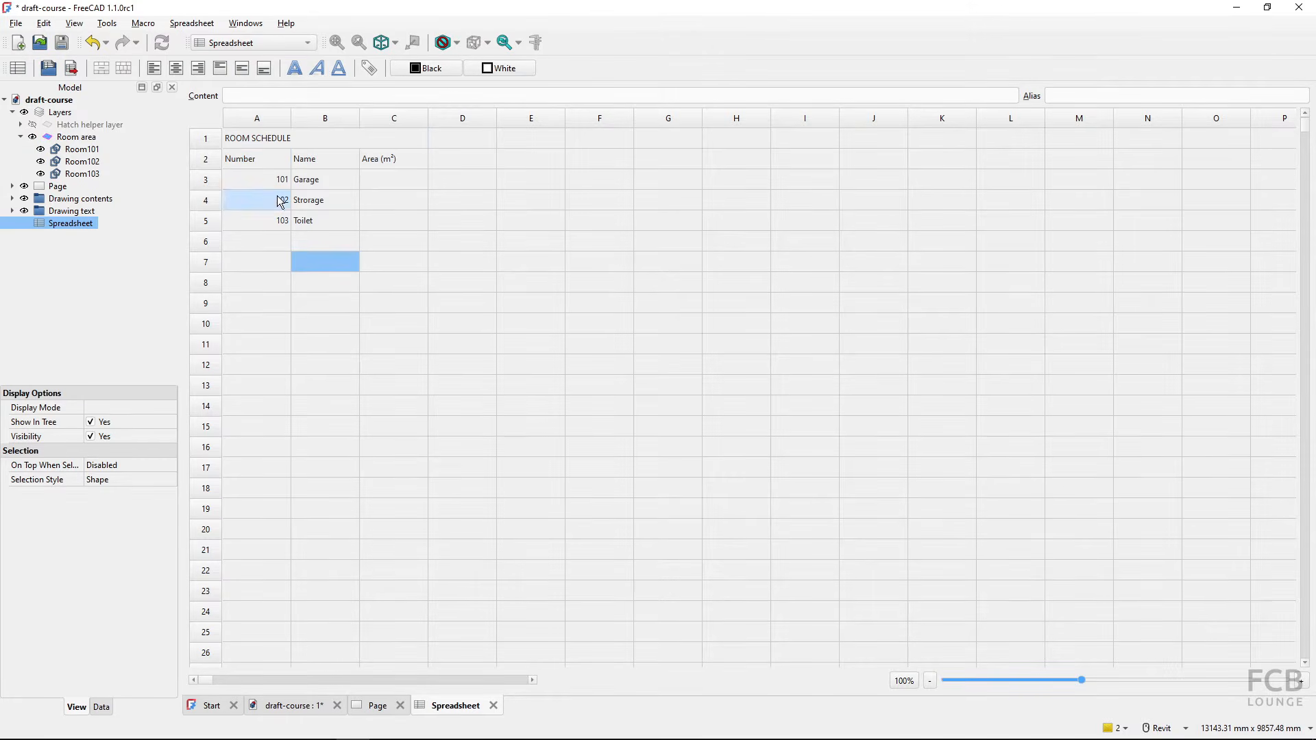
Make the ROOM SCHEDULE title bold and centre it horizontally.
left_click(269, 139)
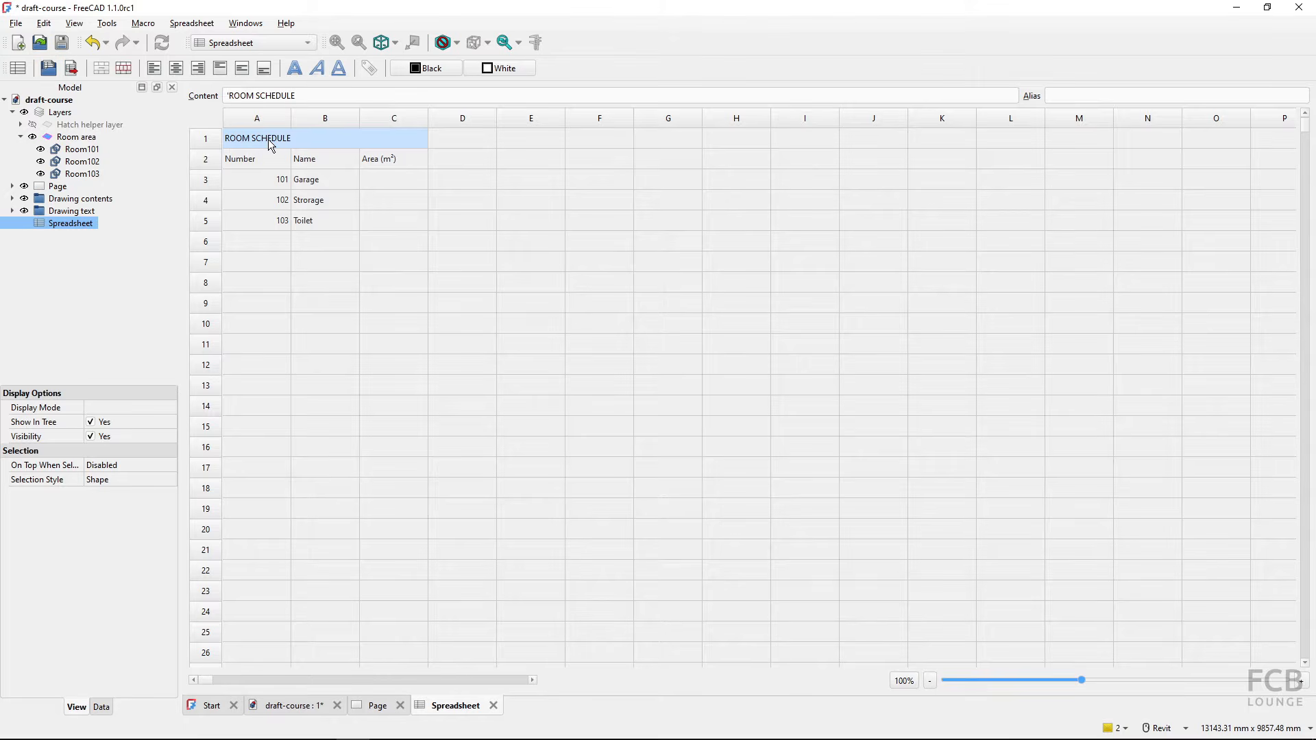
left_click(297, 74)
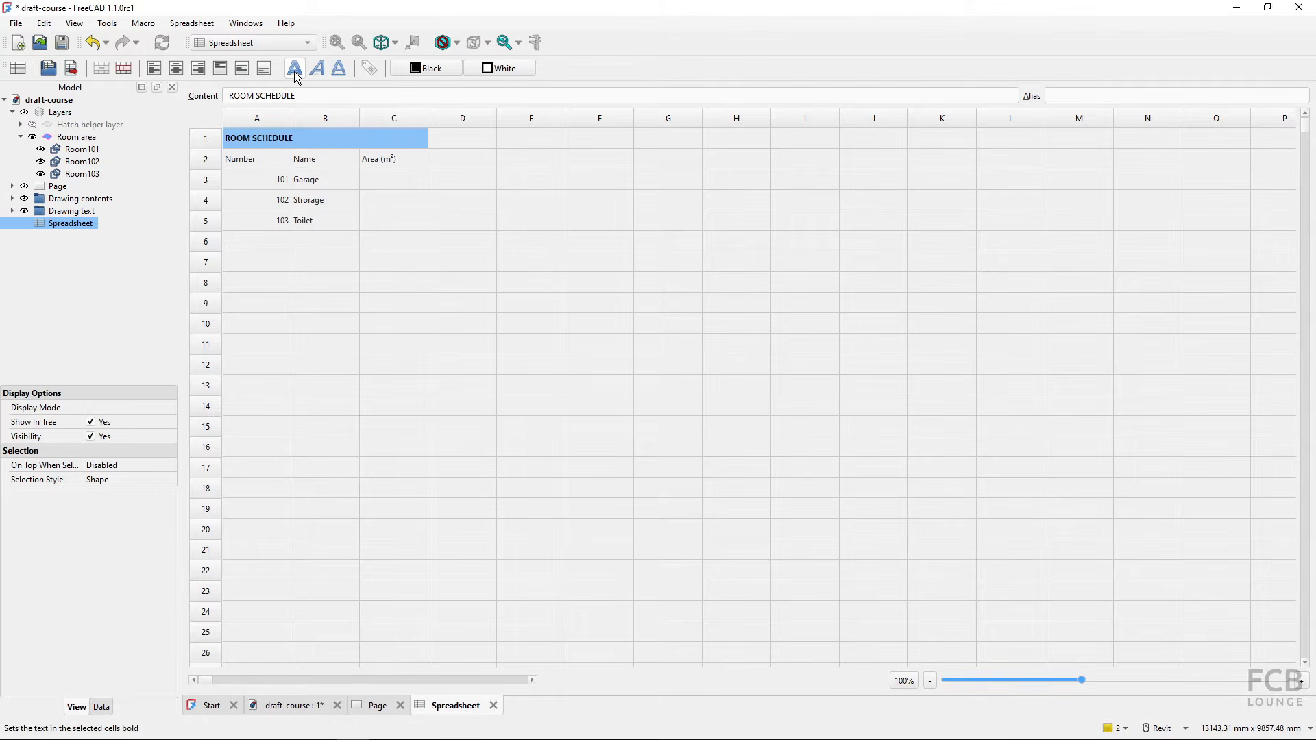
left_click(175, 71)
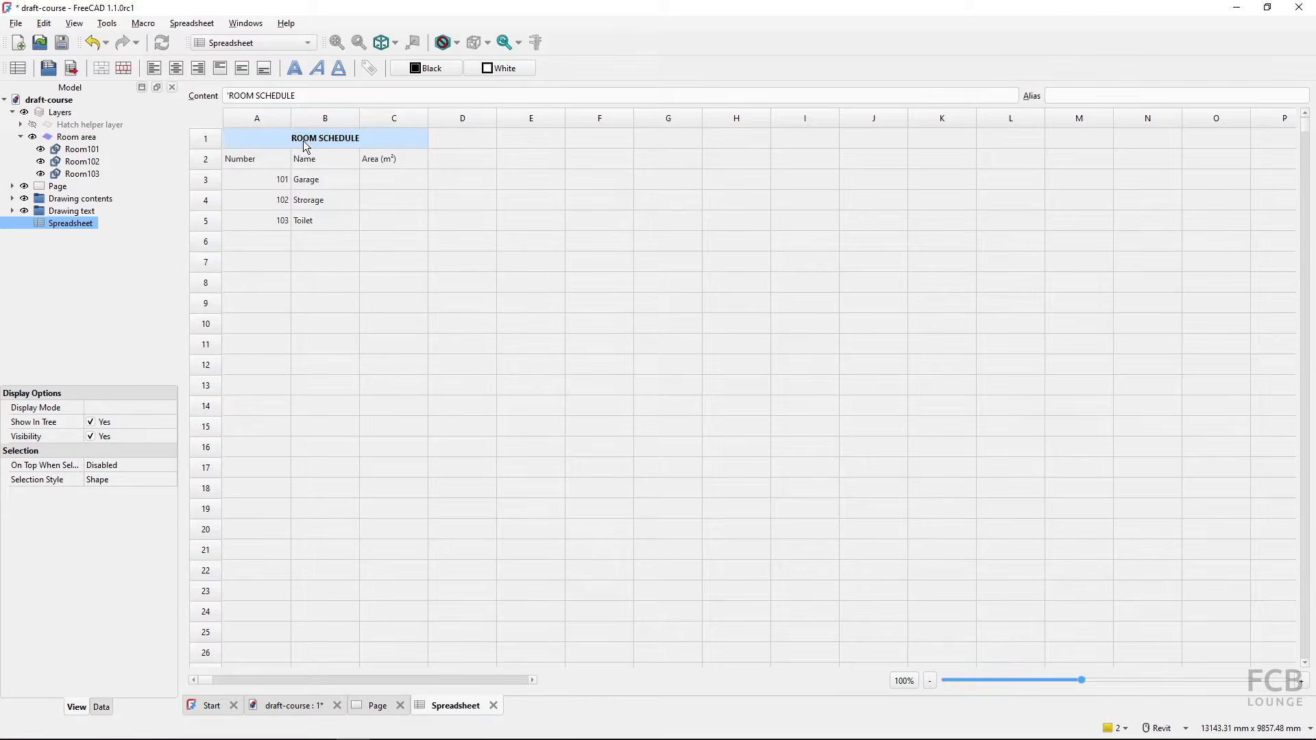
Make the column headers in A2:C2 bold and centre the contents of cells A1:C5 horizontally.
left_click(253, 159)
left_click_drag(253, 159, 386, 159)
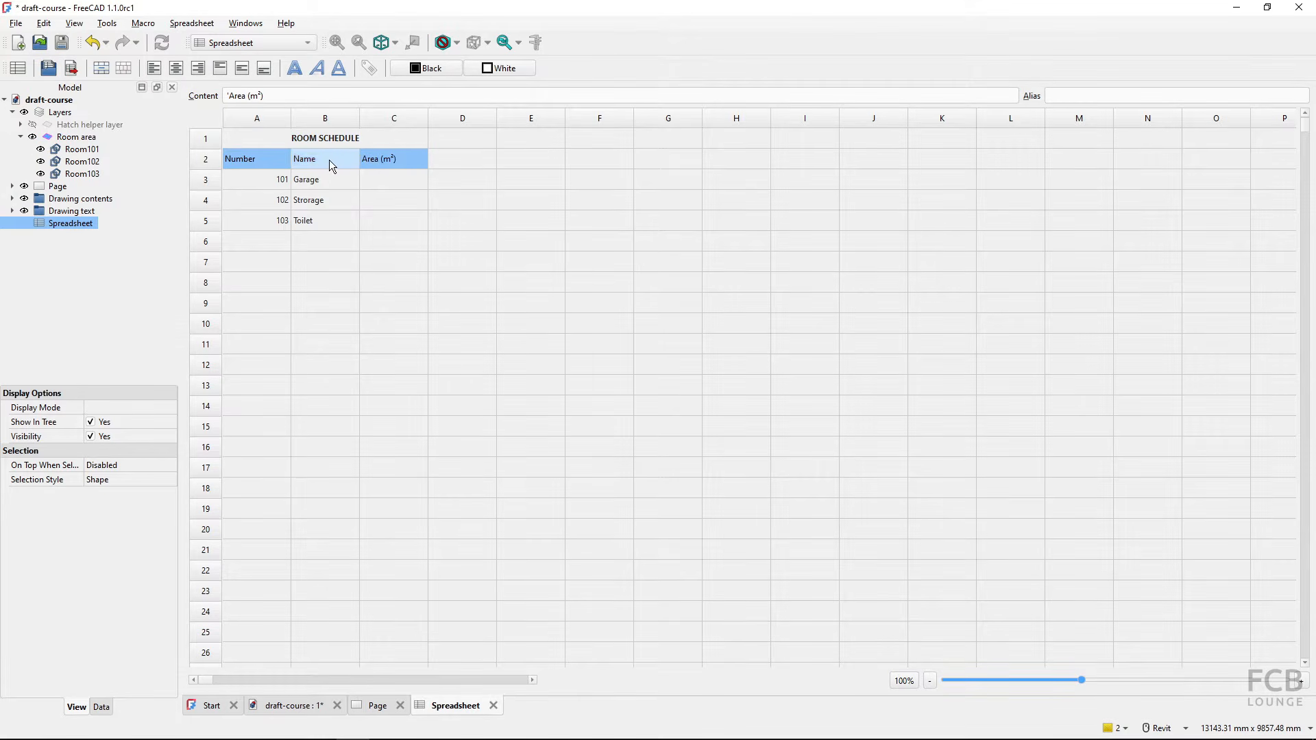
left_click(295, 67)
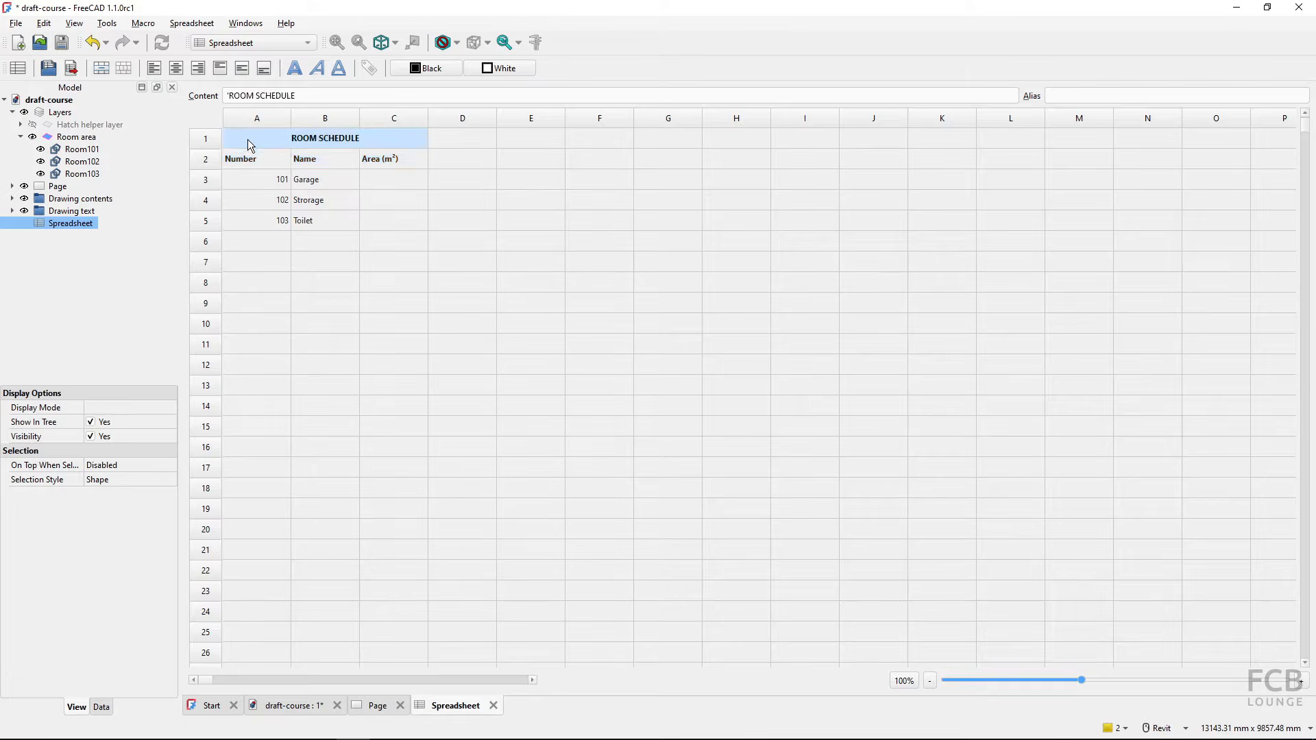
left_click_drag(248, 139, 380, 225)
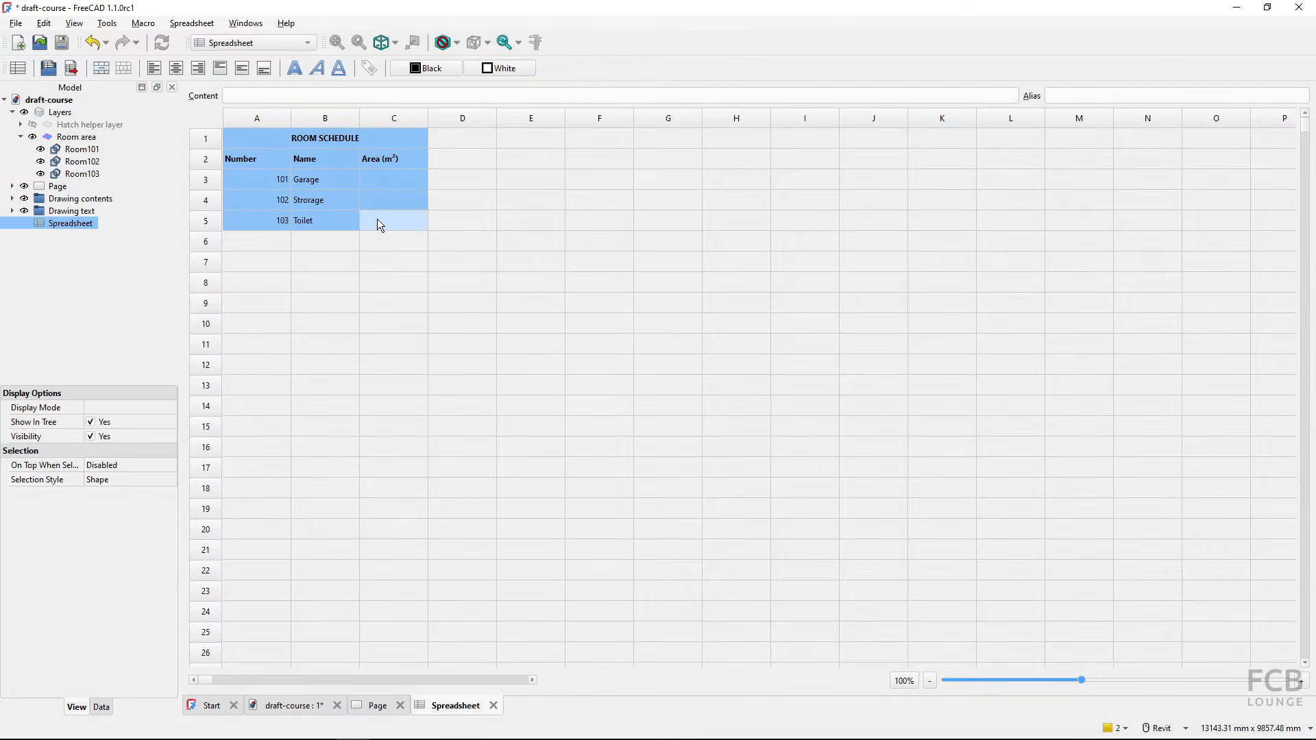
left_click(177, 69)
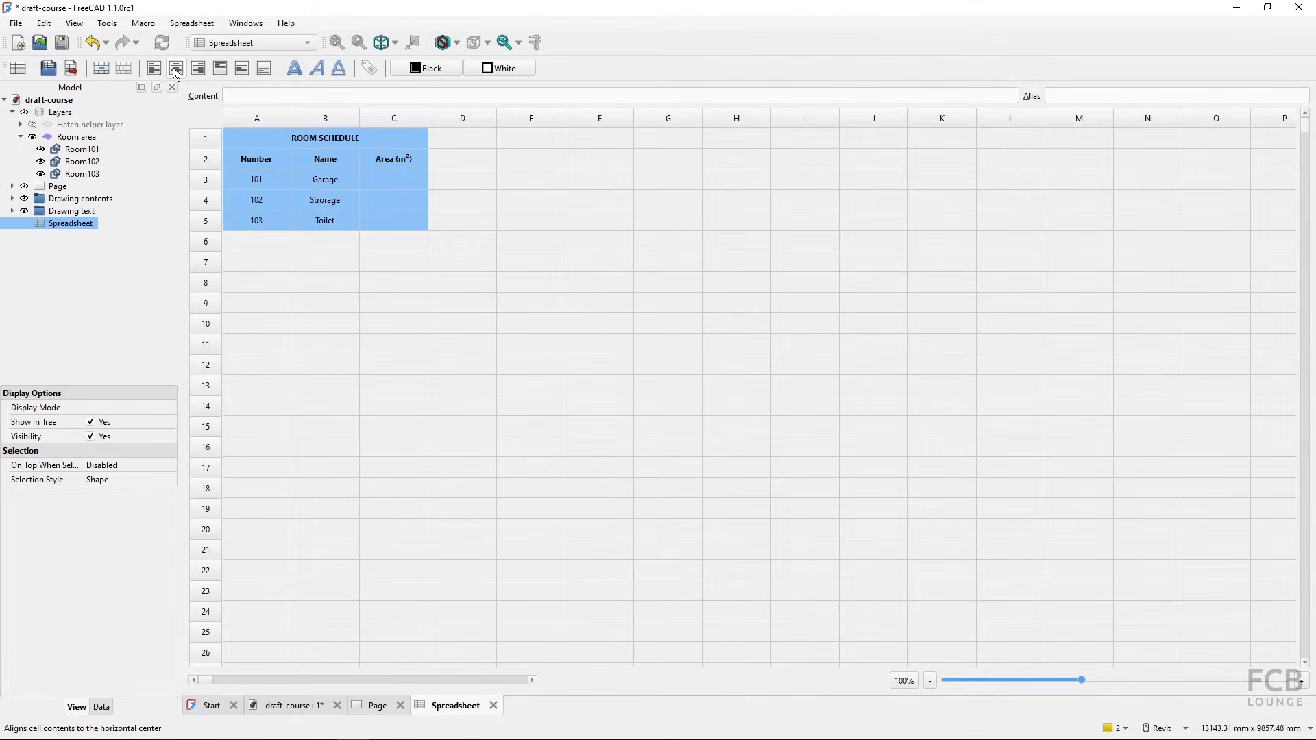
left_click(325, 267)
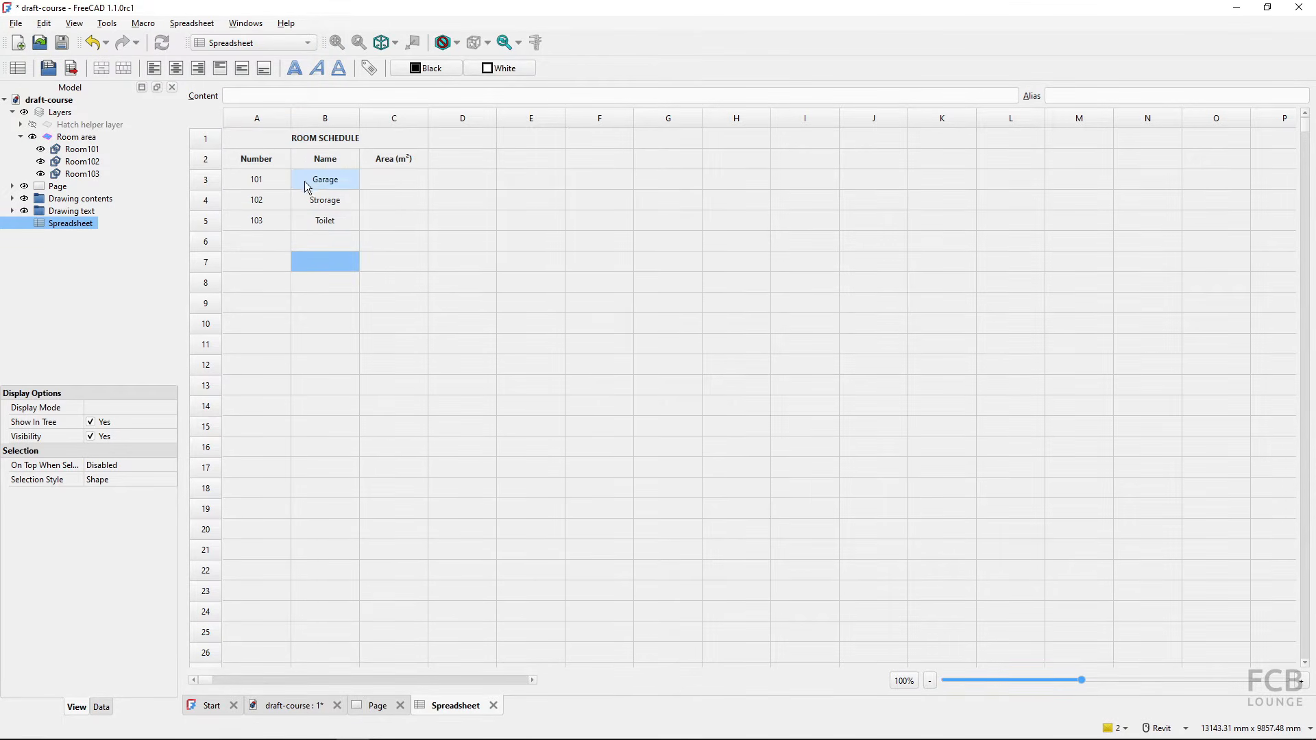
Open the floor plan drawing page and switch to the TechDraw workbench.
left_click(377, 706)
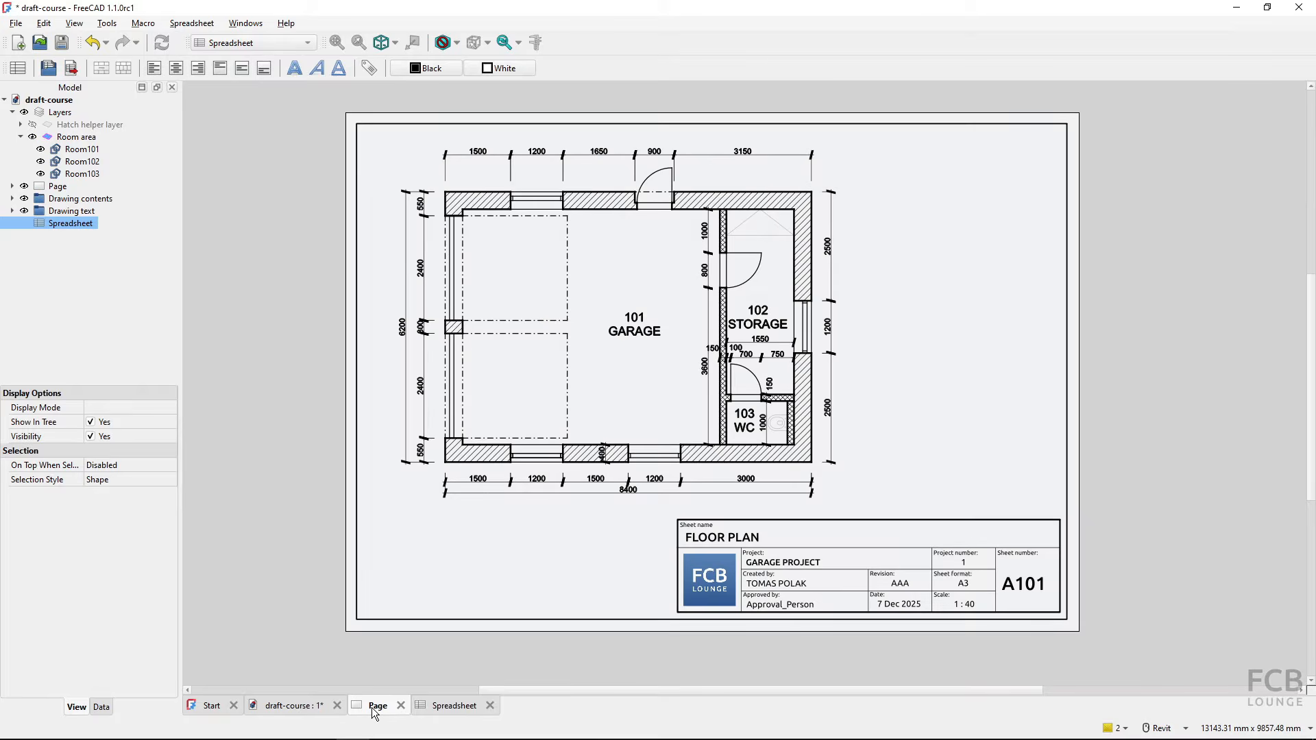
key("ctrl")
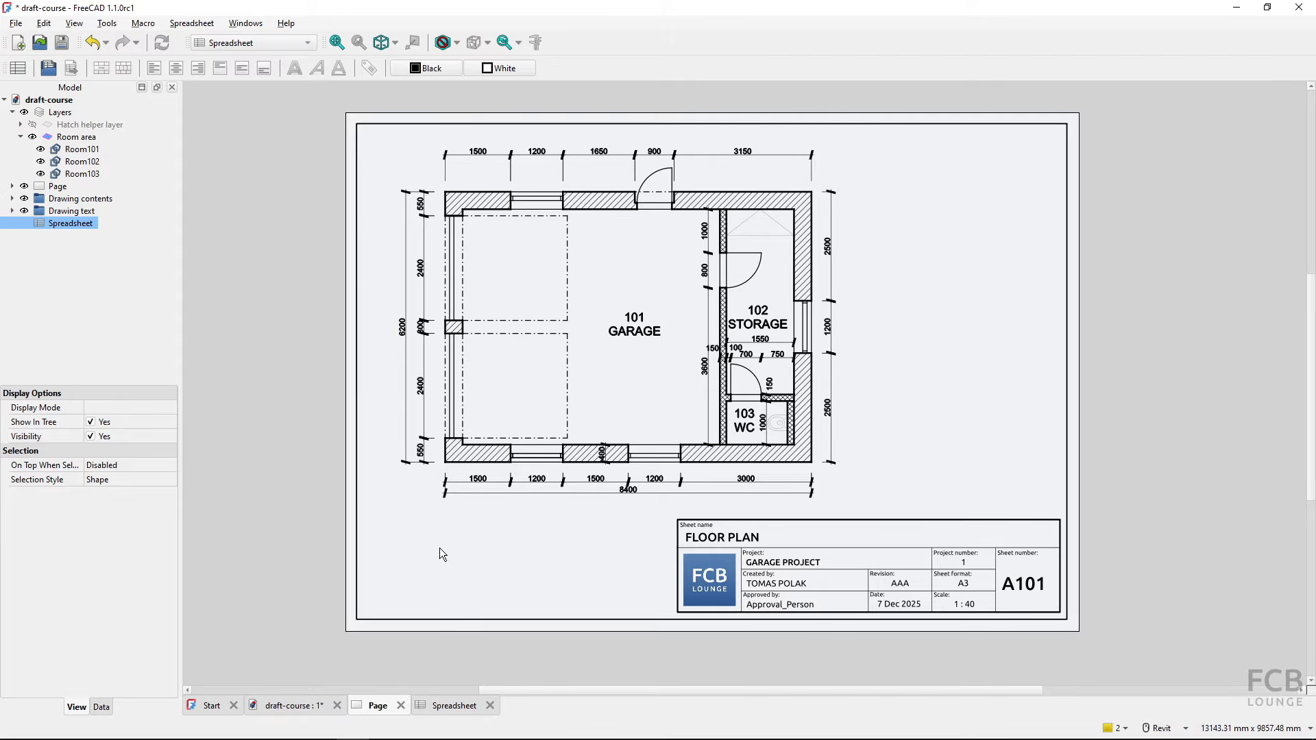
left_click(257, 41)
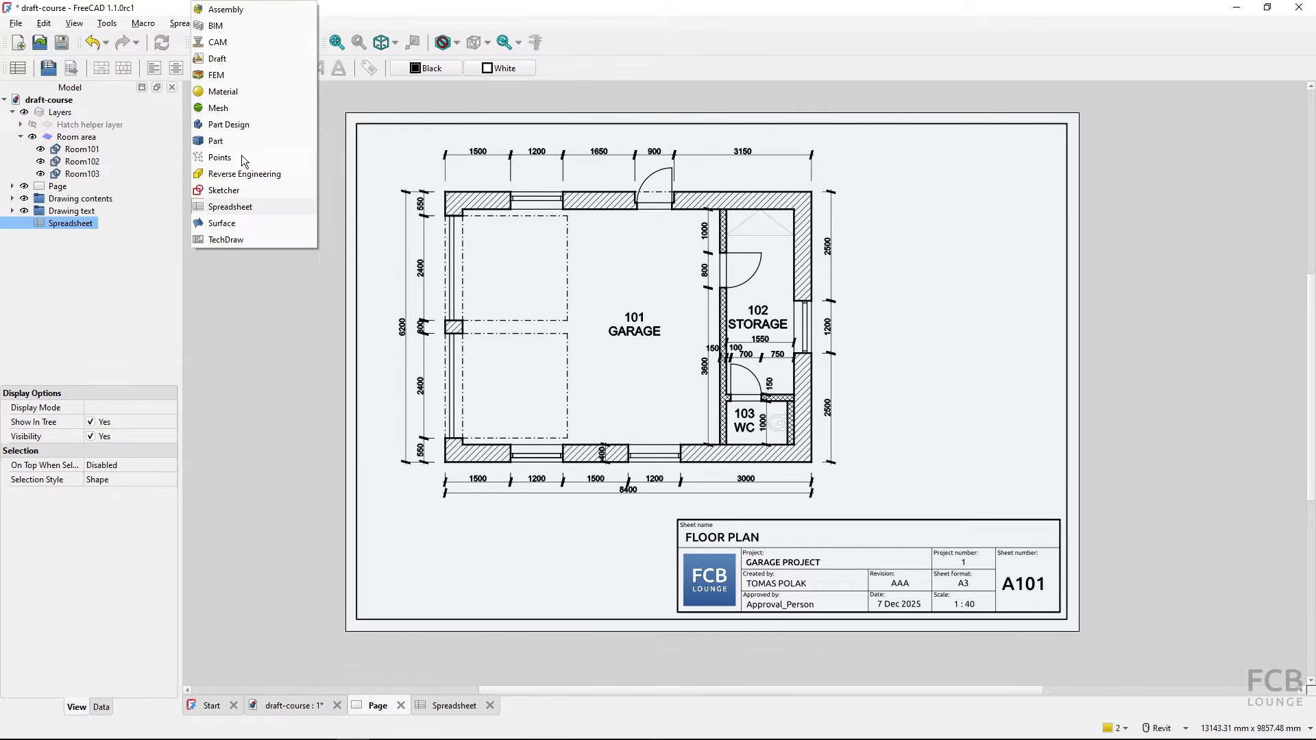
left_click(240, 236)
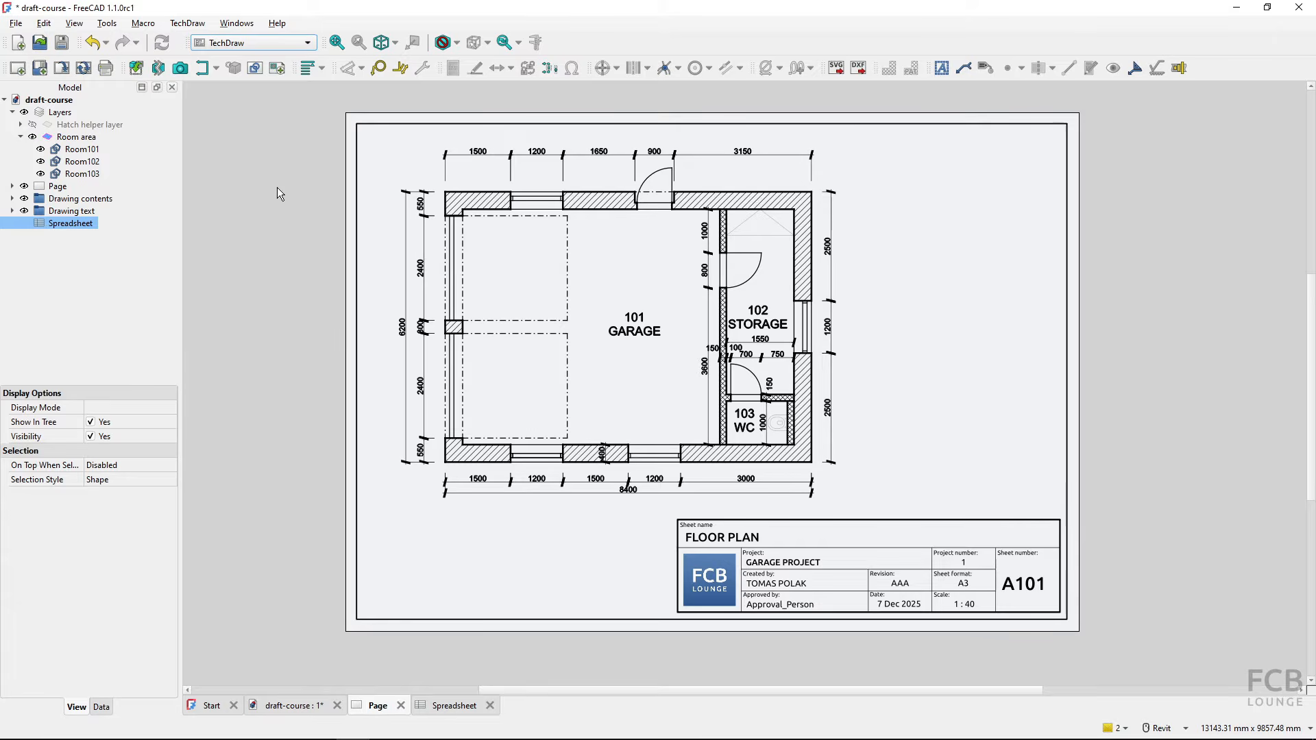
Insert a Spreadsheet View of the room schedule spreadsheet on the drawing page.
left_click(188, 25)
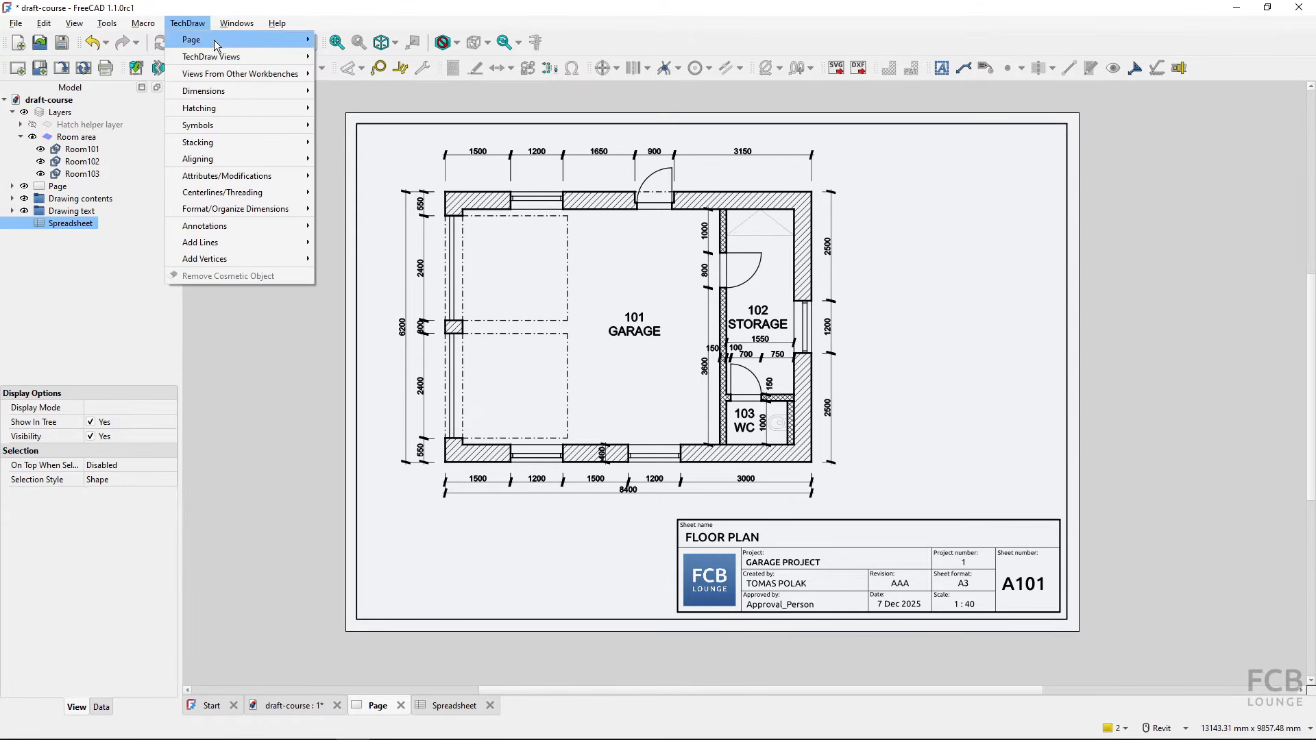
mouse_move(226, 62)
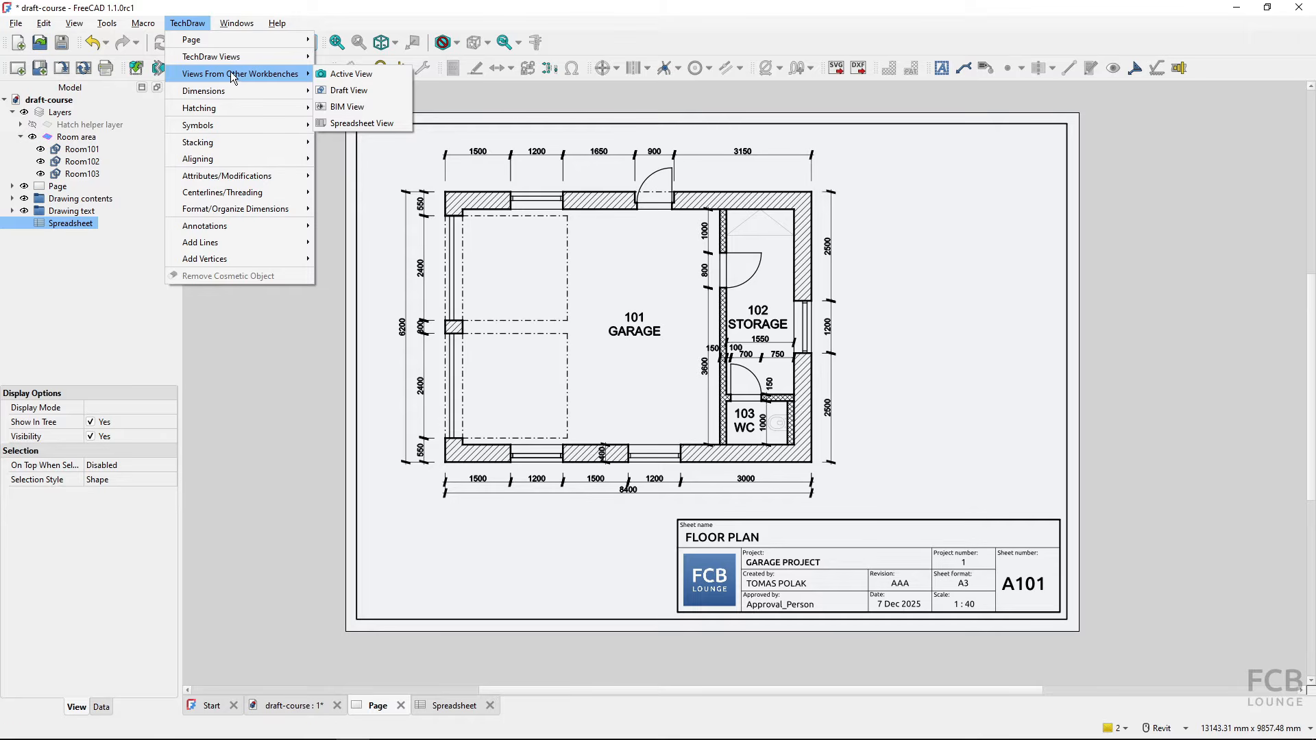
left_click(62, 230)
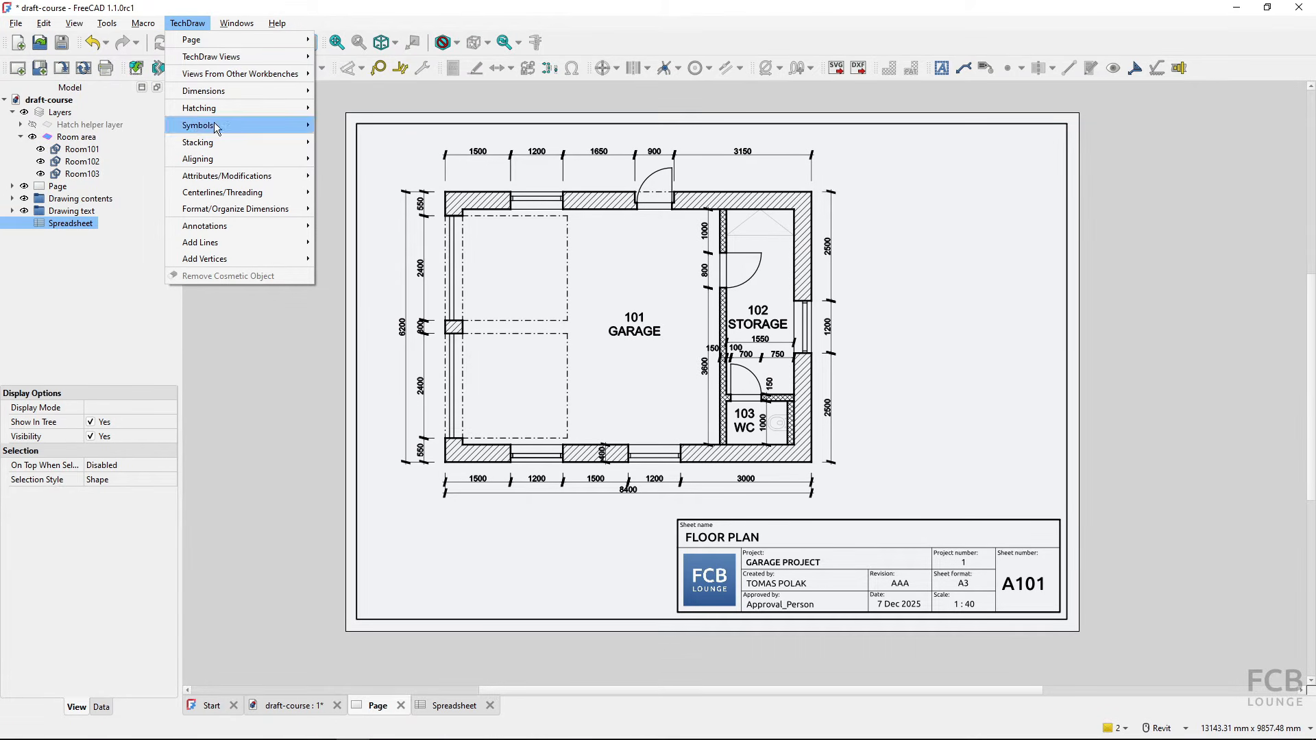
mouse_move(231, 60)
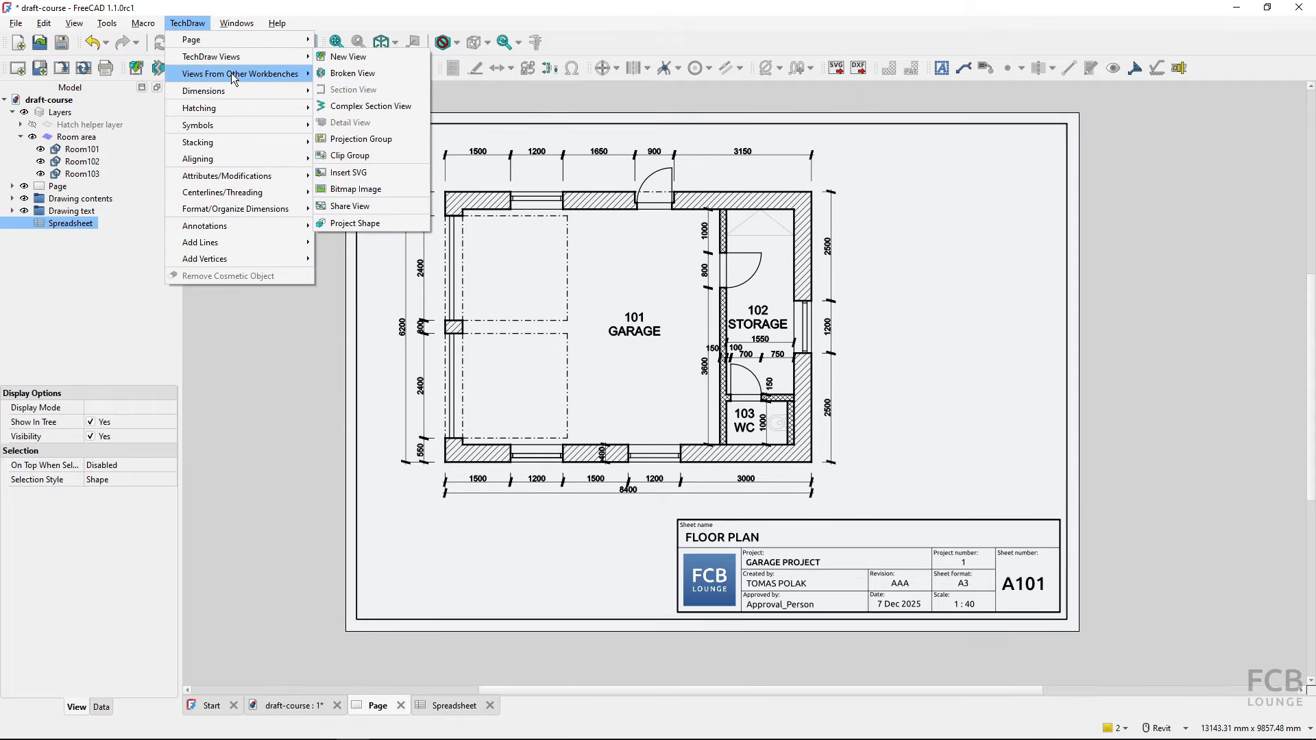
left_click(354, 124)
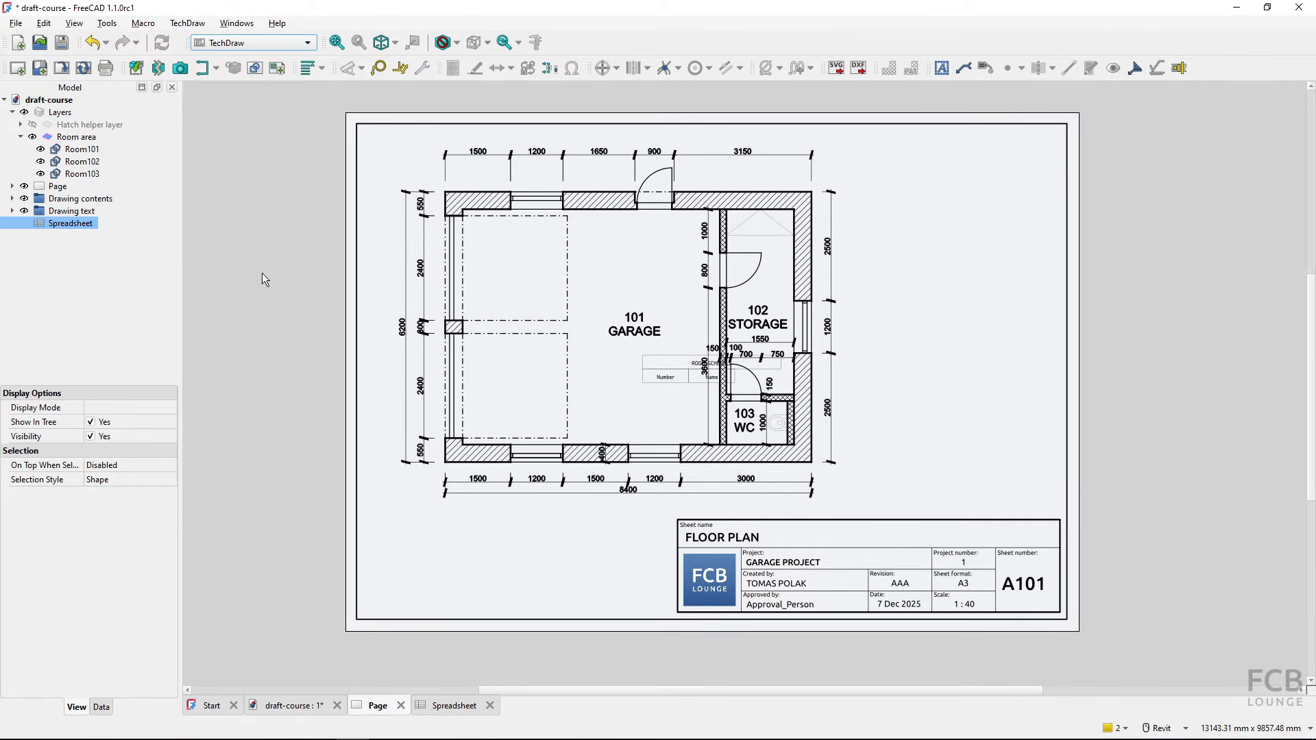
Move the room schedule view off the plan to the page's upper right area, at about X 357 mm, Y 261 mm.
left_click(13, 187)
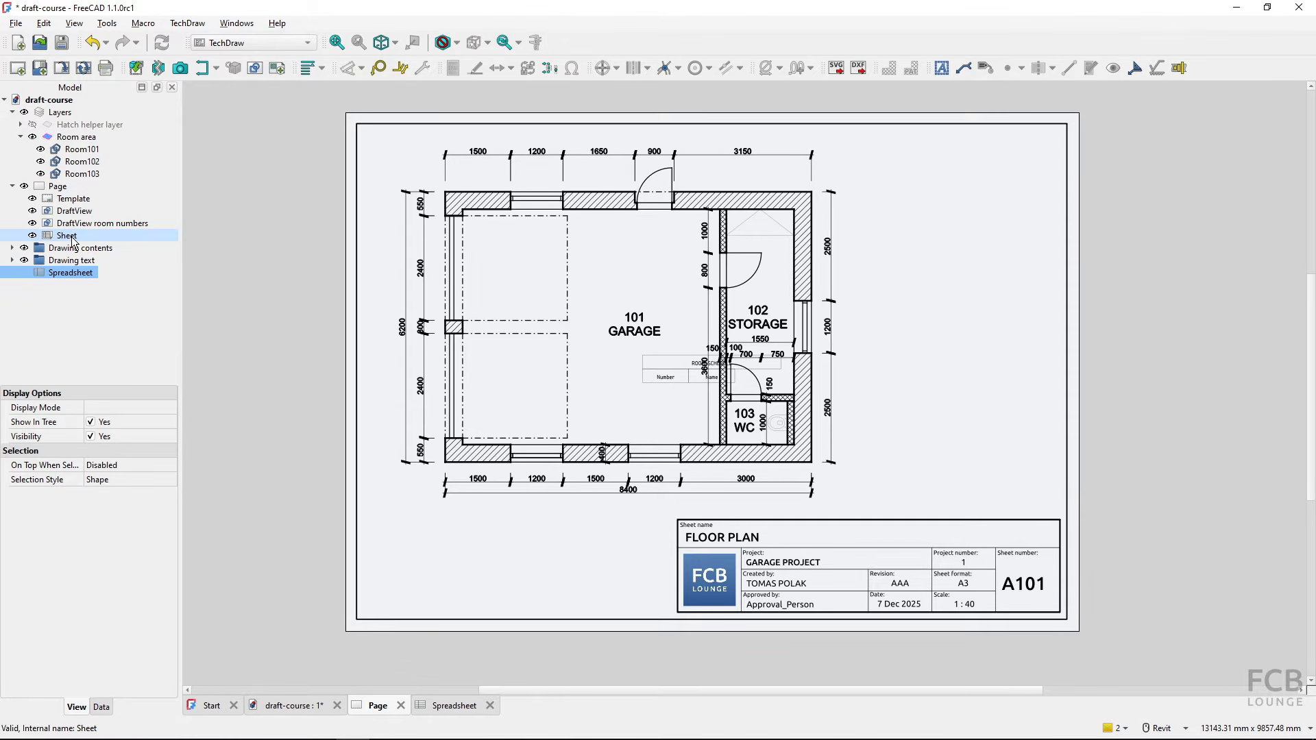
left_click(676, 379)
left_click_drag(676, 379, 925, 189)
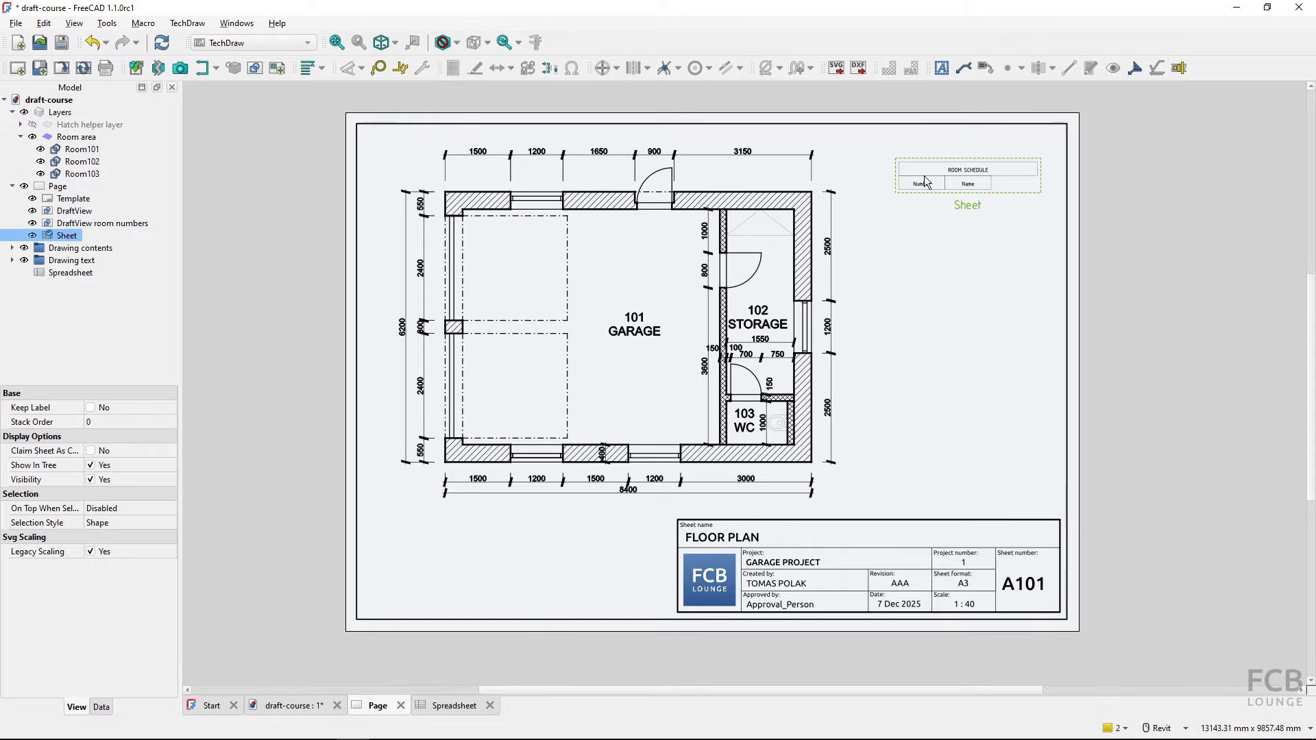
Check the schedule's cell range in the spreadsheet and set the sheet view's Cell End to C5.
left_click(456, 708)
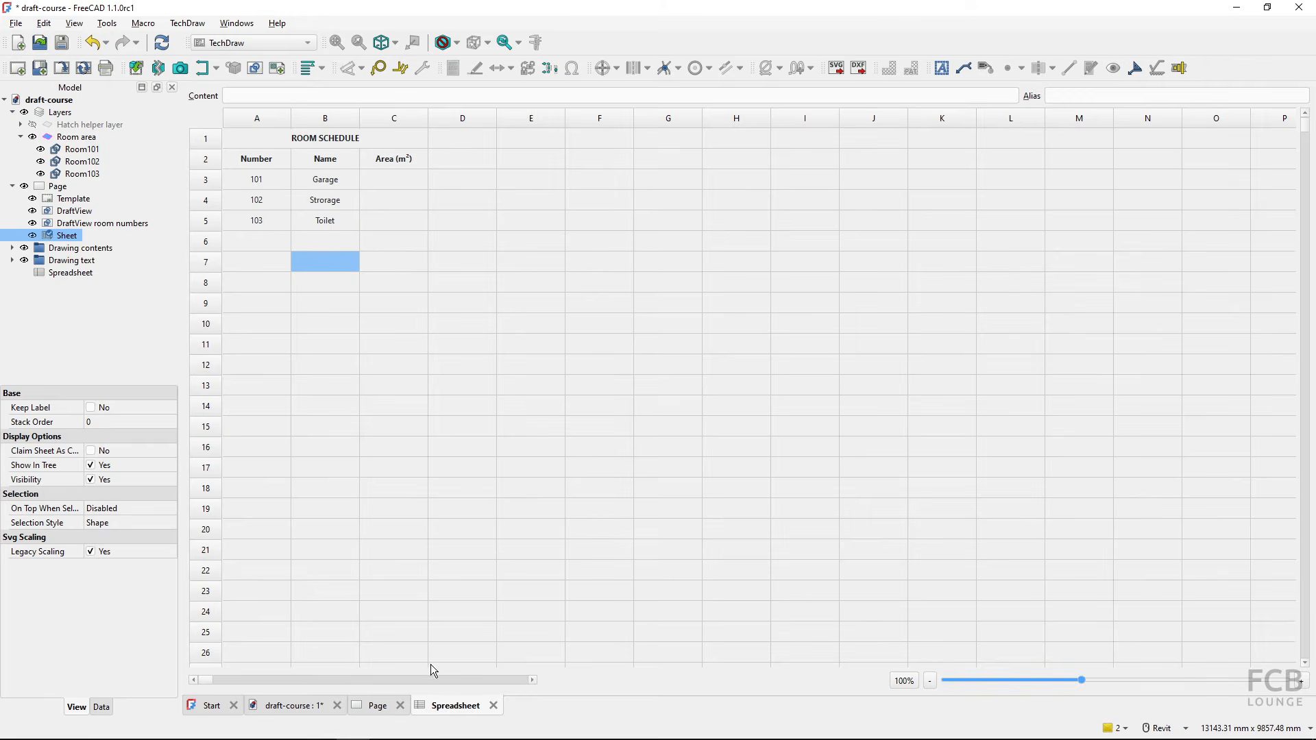
left_click(256, 143)
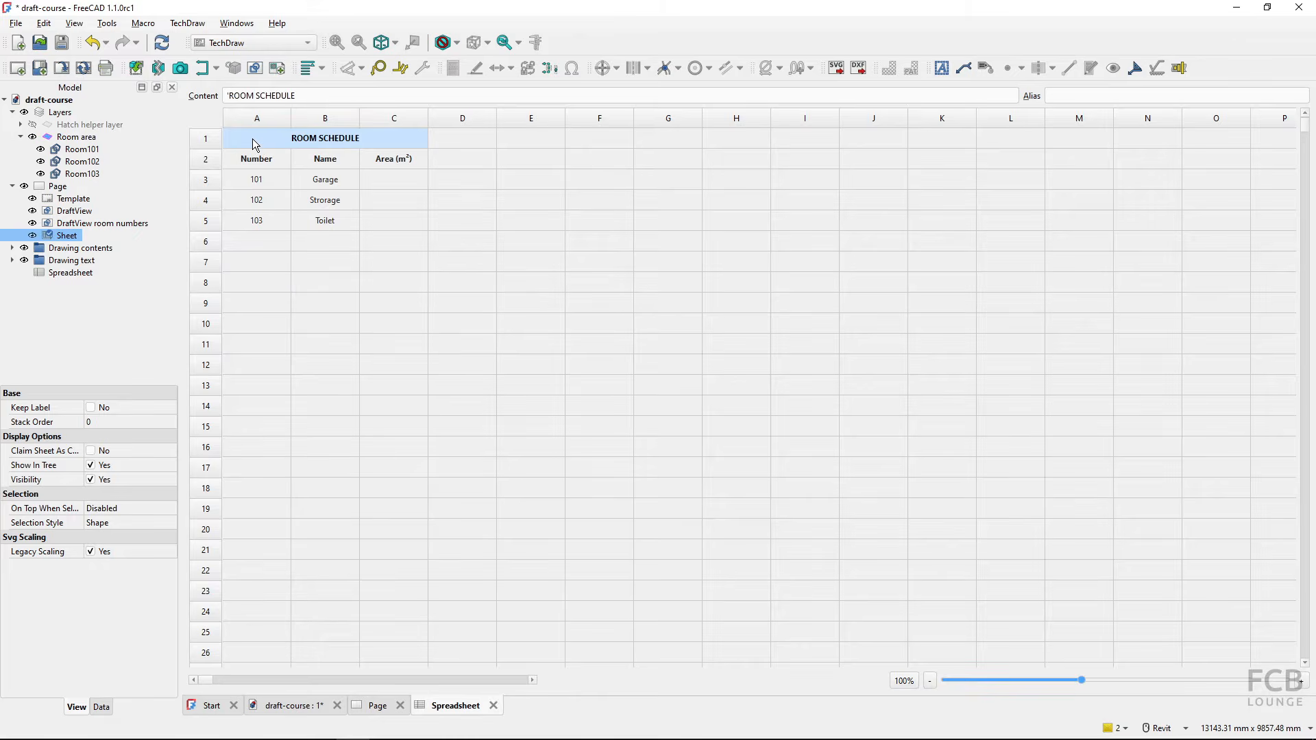
left_click(391, 223)
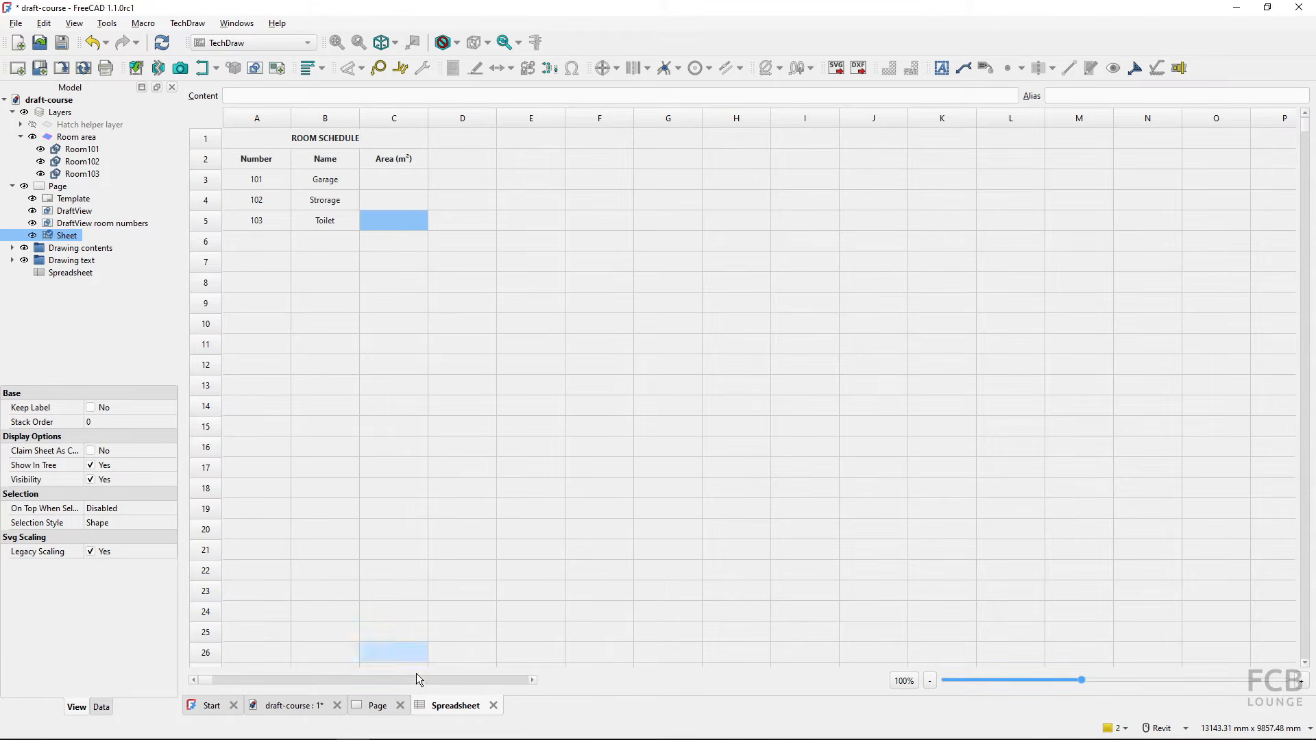
left_click(378, 713)
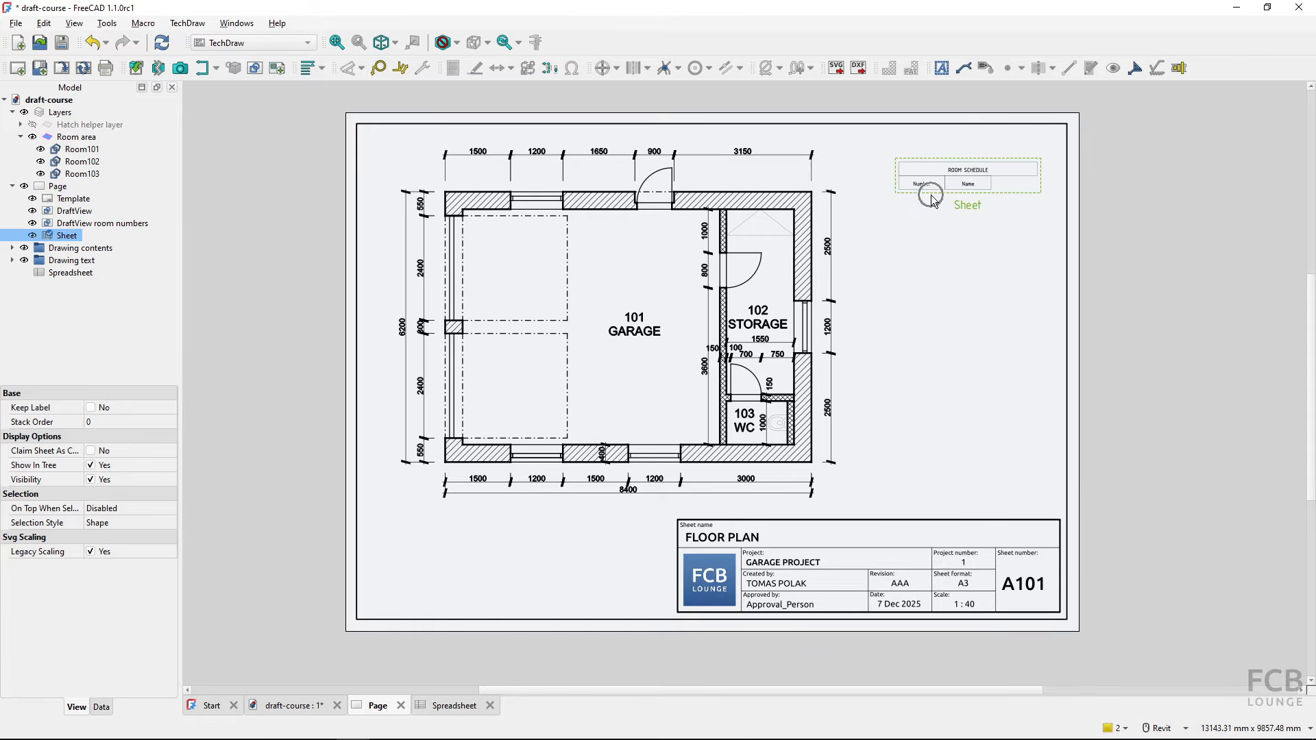
key("ctrl")
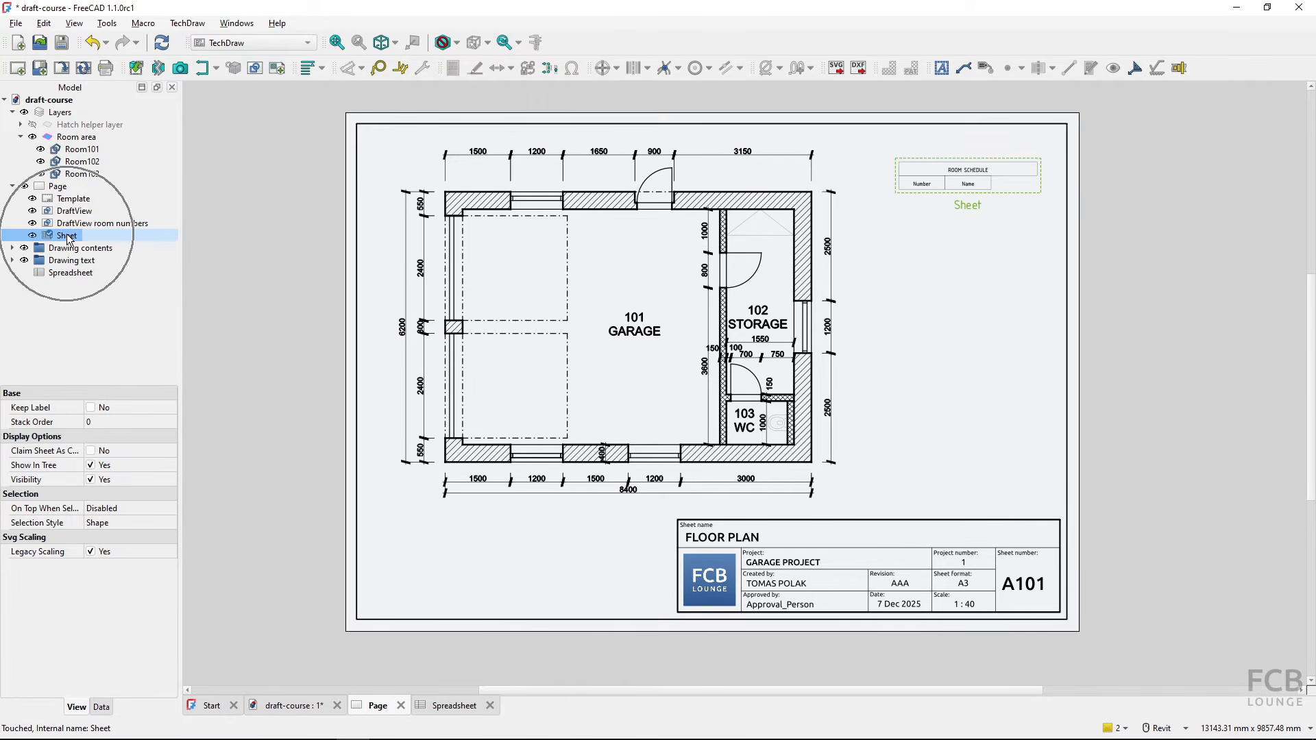
key("ctrl")
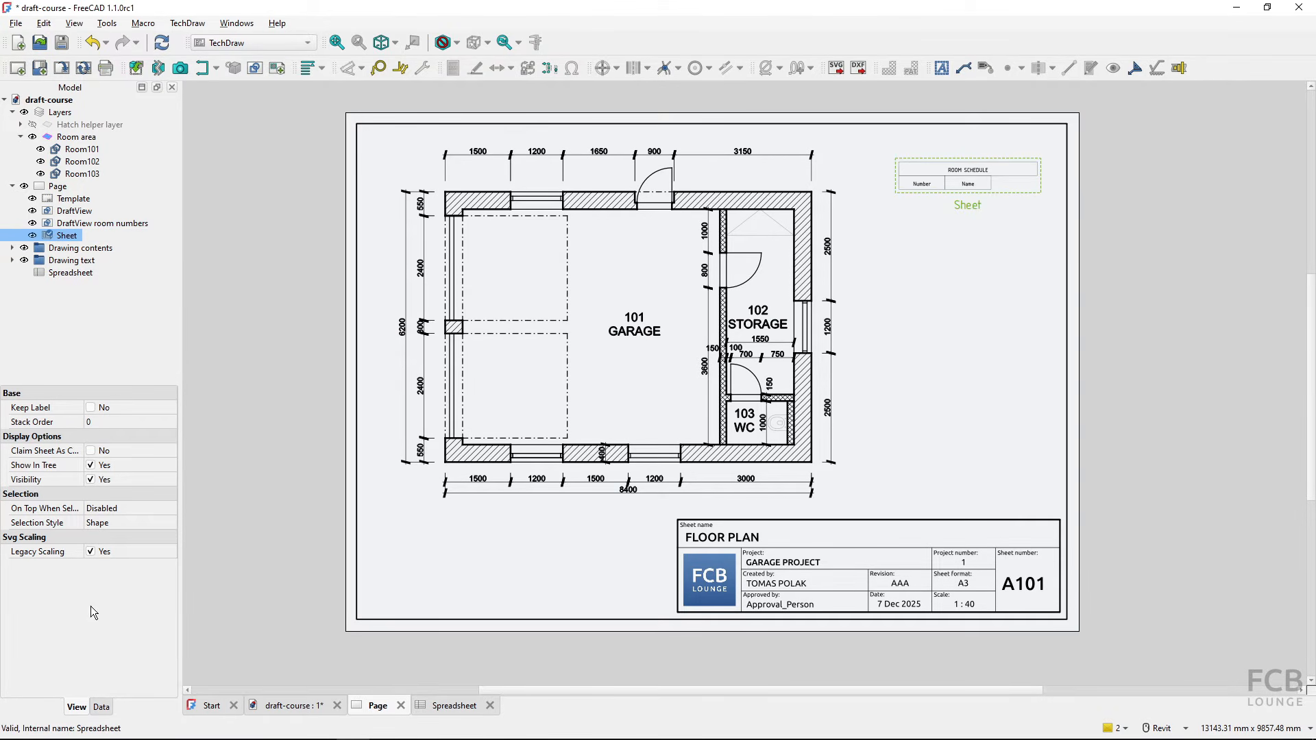
key("ctrl")
left_click(101, 707)
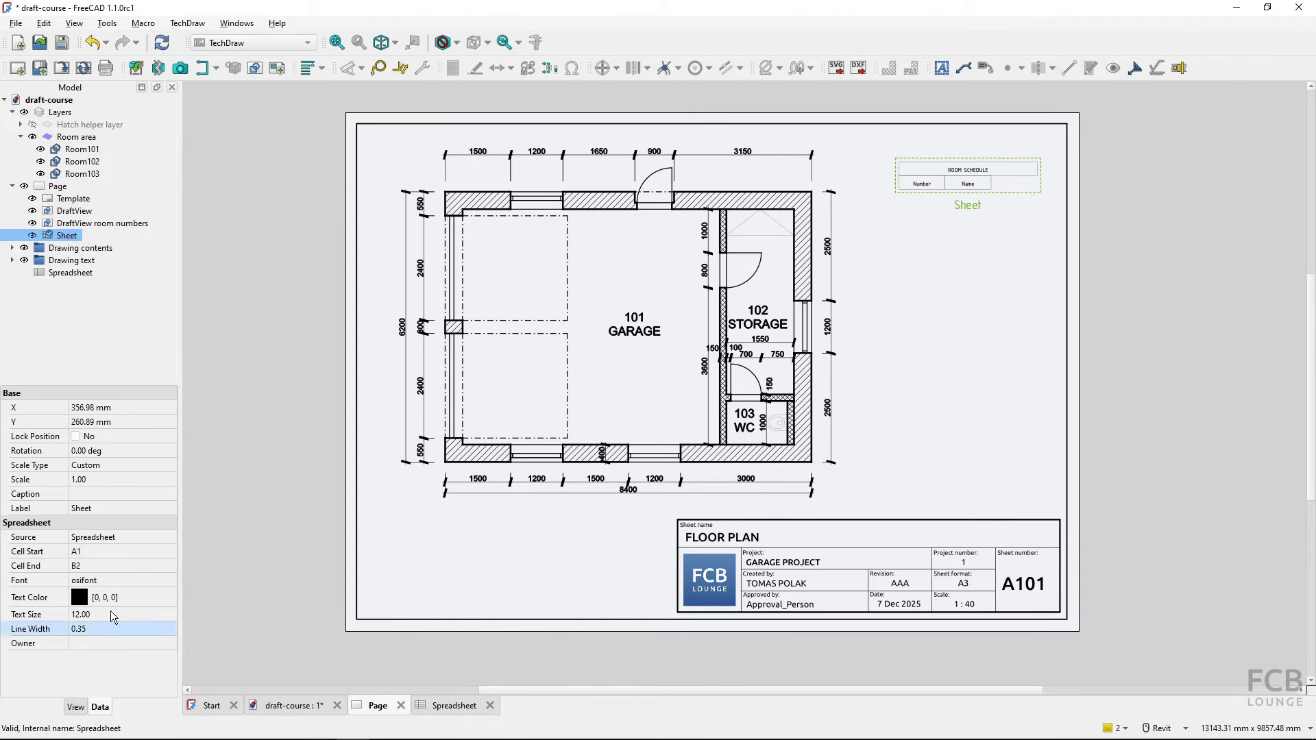
key("ctrl")
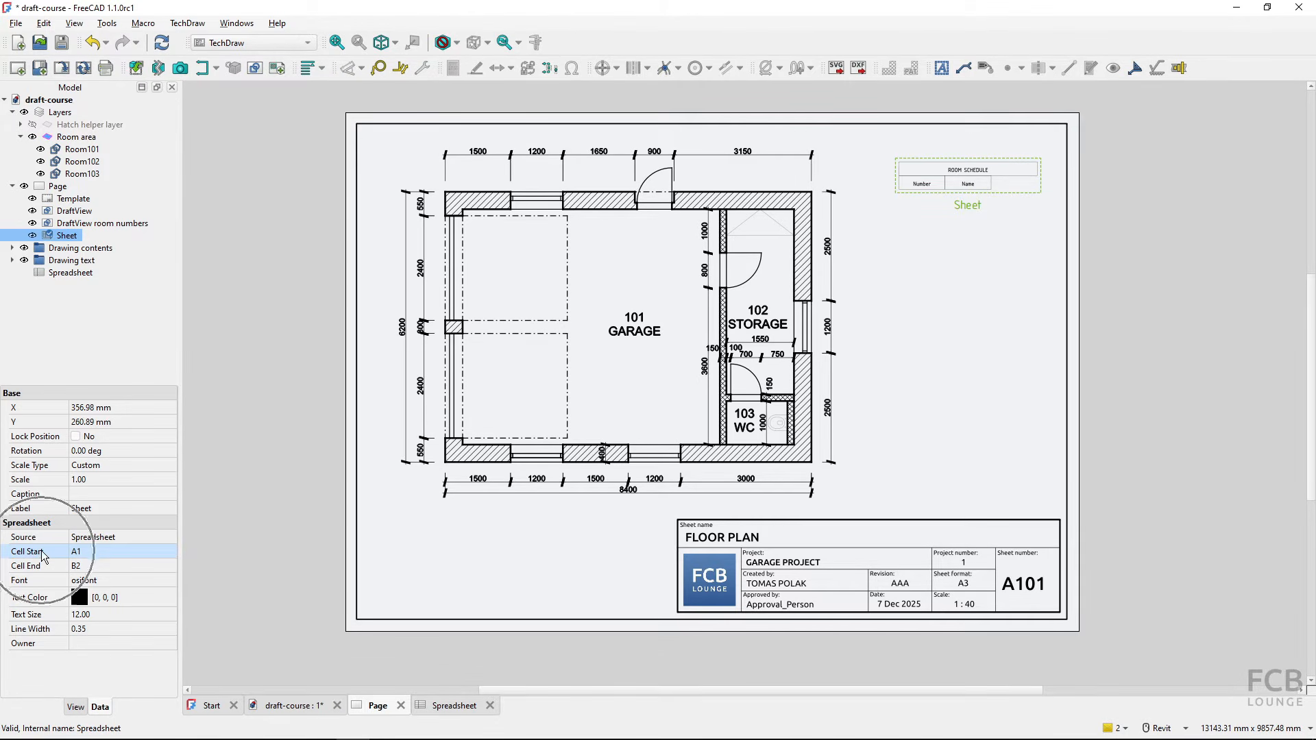
key("ctrl")
left_click(95, 567)
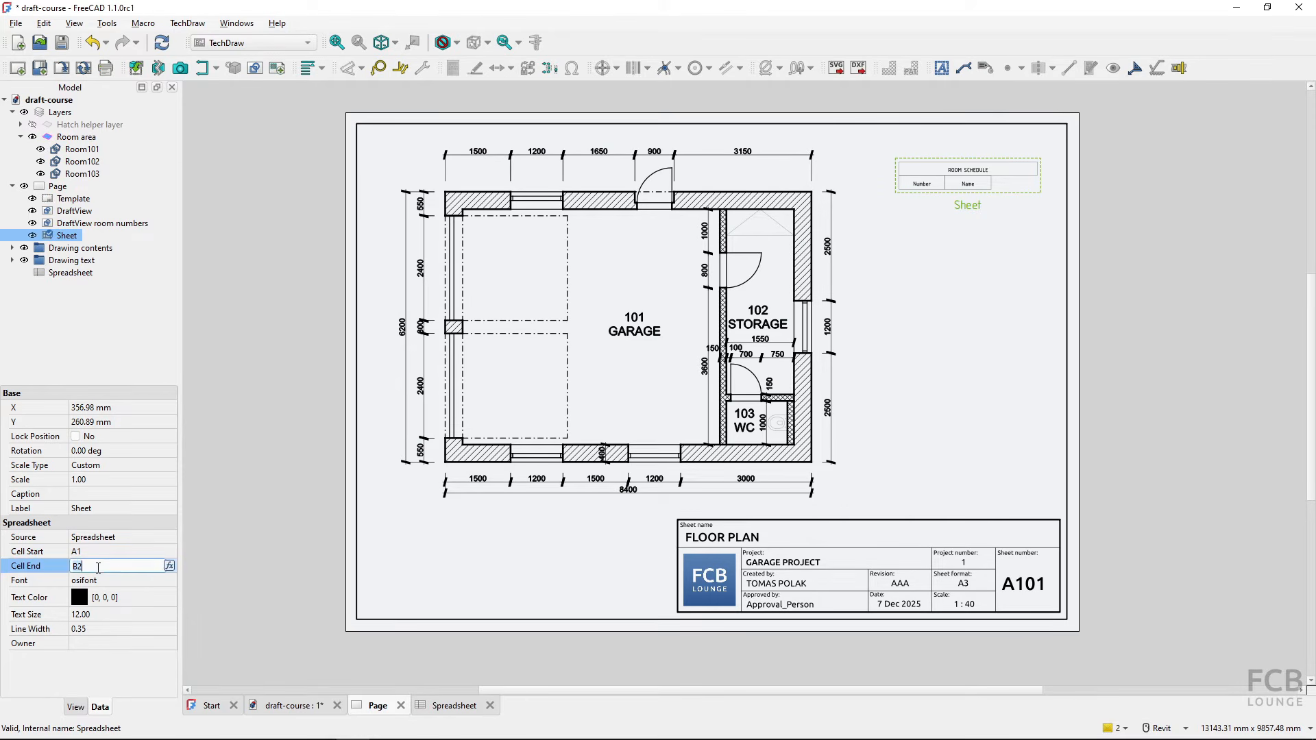
type("C5")
key("Return")
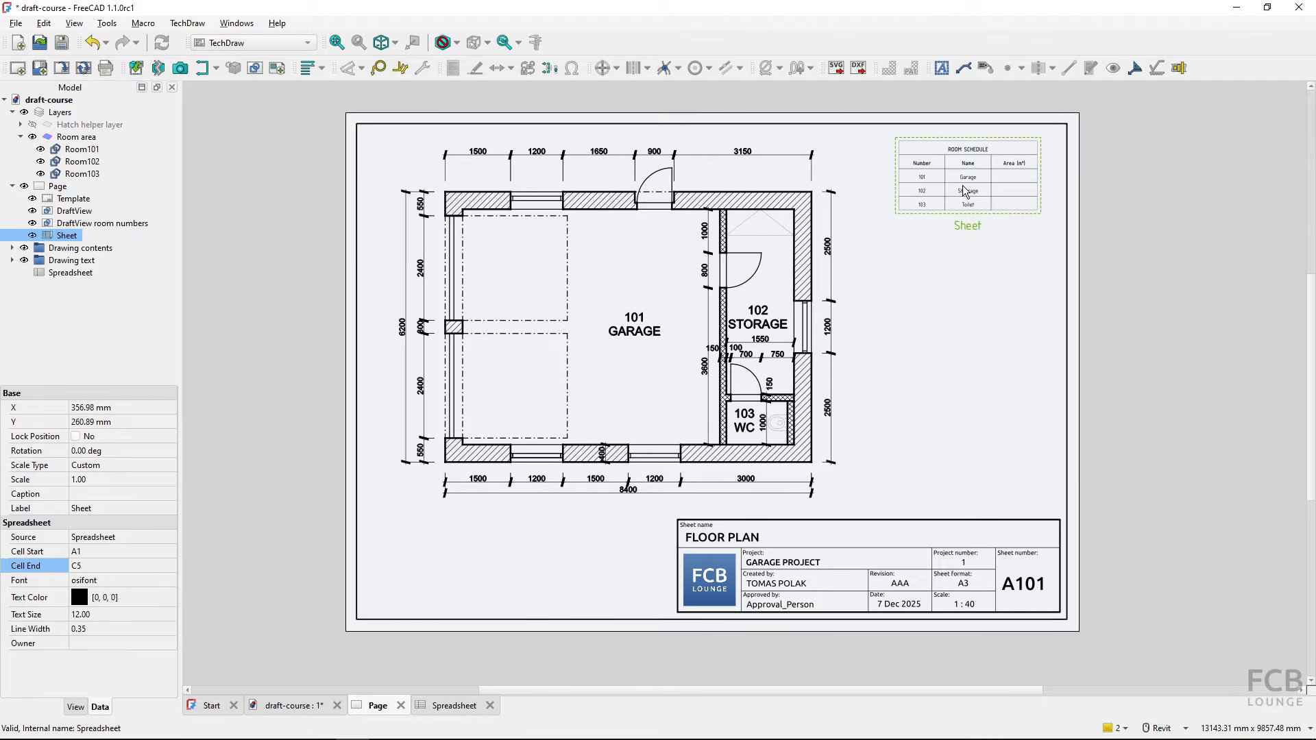
Try a scale of 2.00 on the room schedule view and set it back to 1.00.
left_click(963, 186)
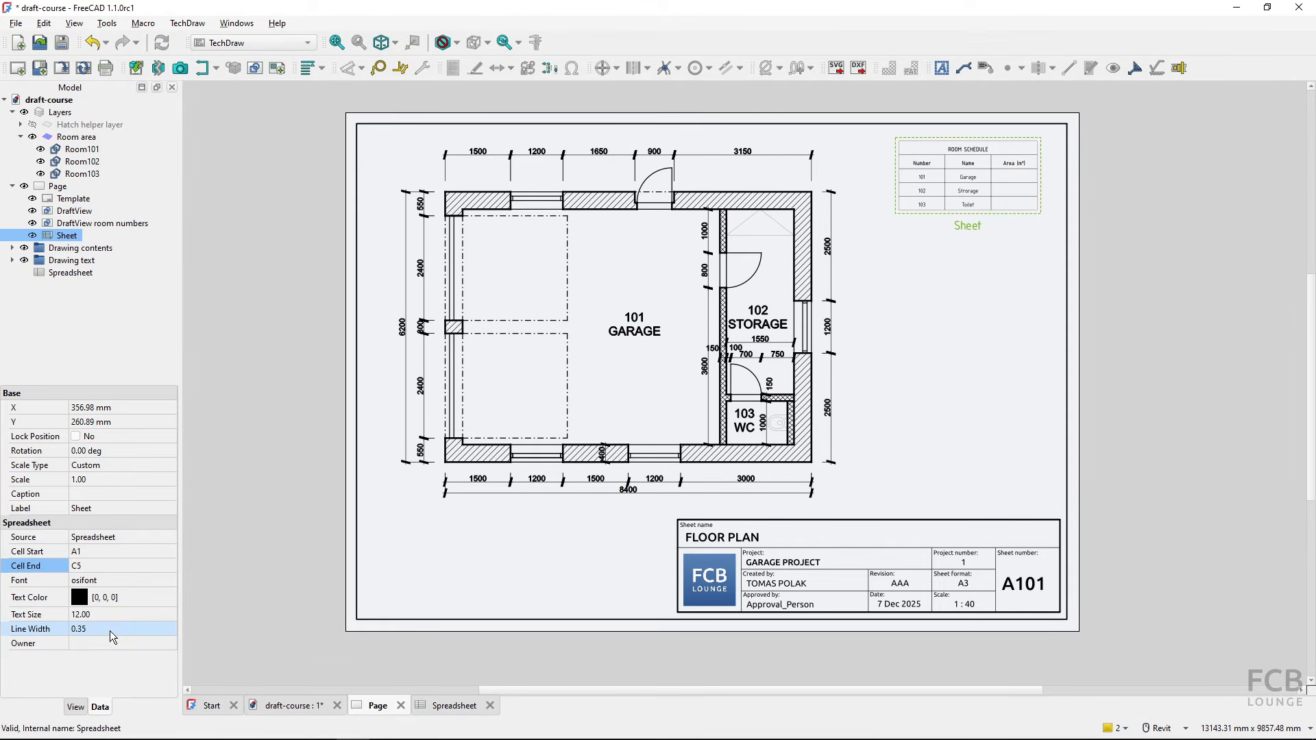
left_click(103, 480)
scroll(104, 480, "up", 1)
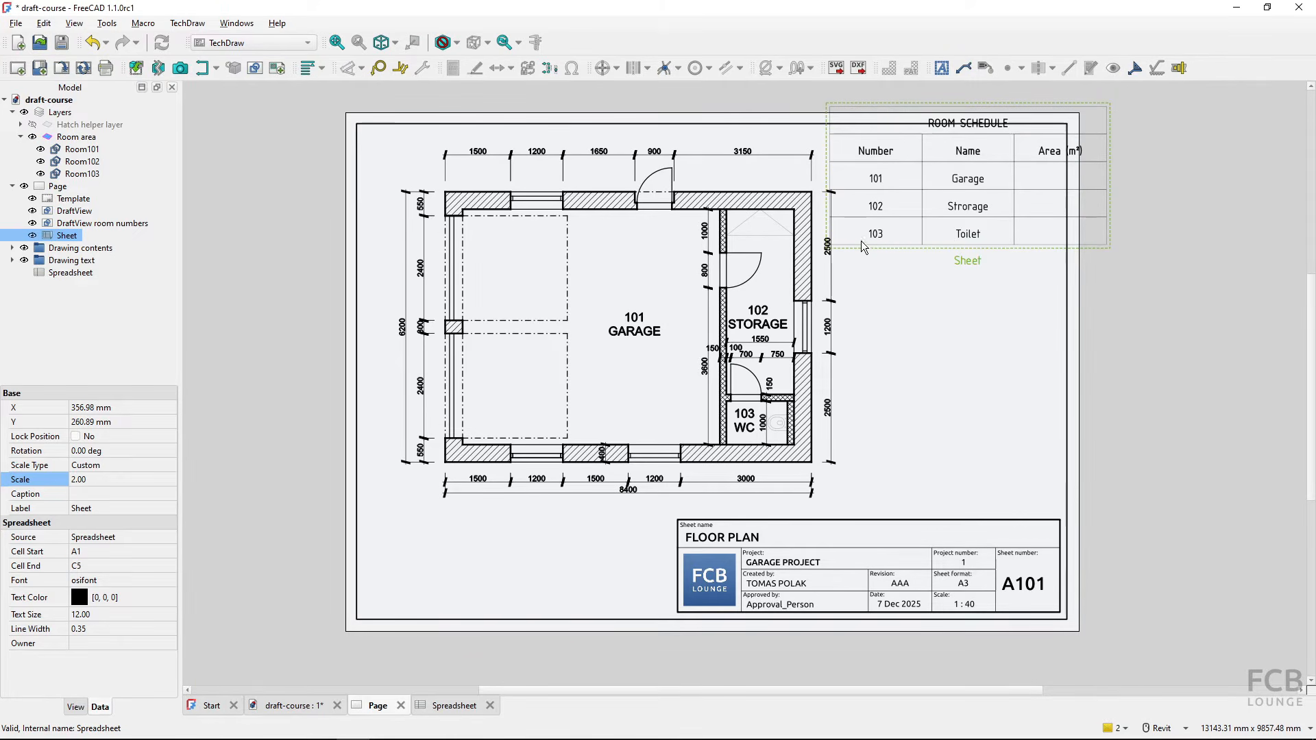
left_click(109, 485)
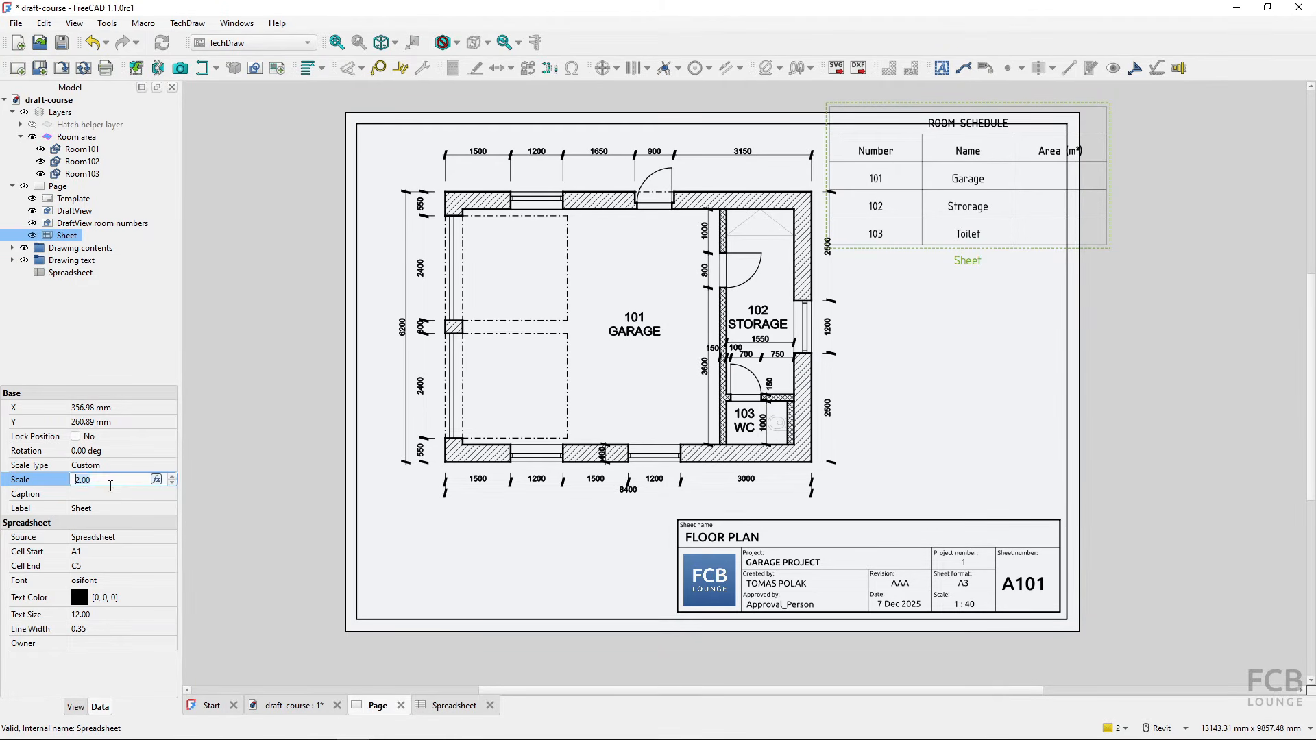
scroll(110, 486, "down", 1)
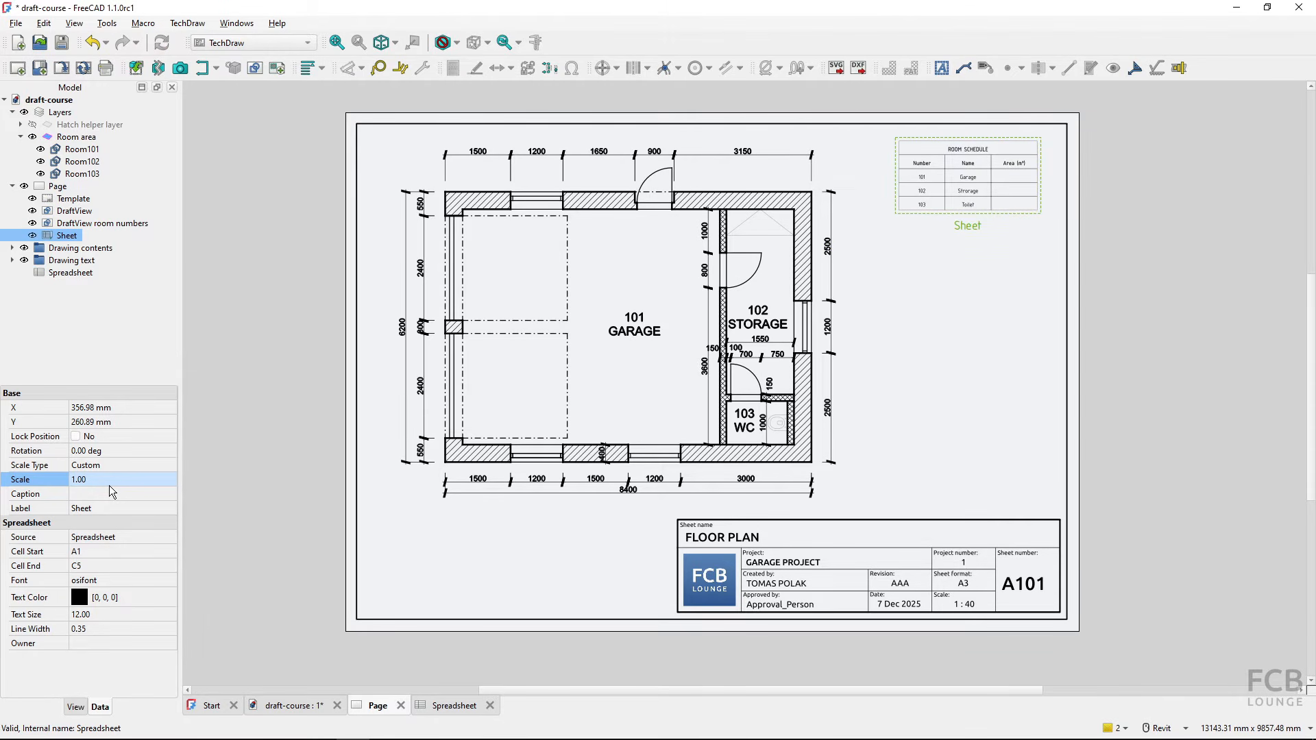
Set the room schedule view's font to Arial.
left_click(114, 584)
left_click(131, 584)
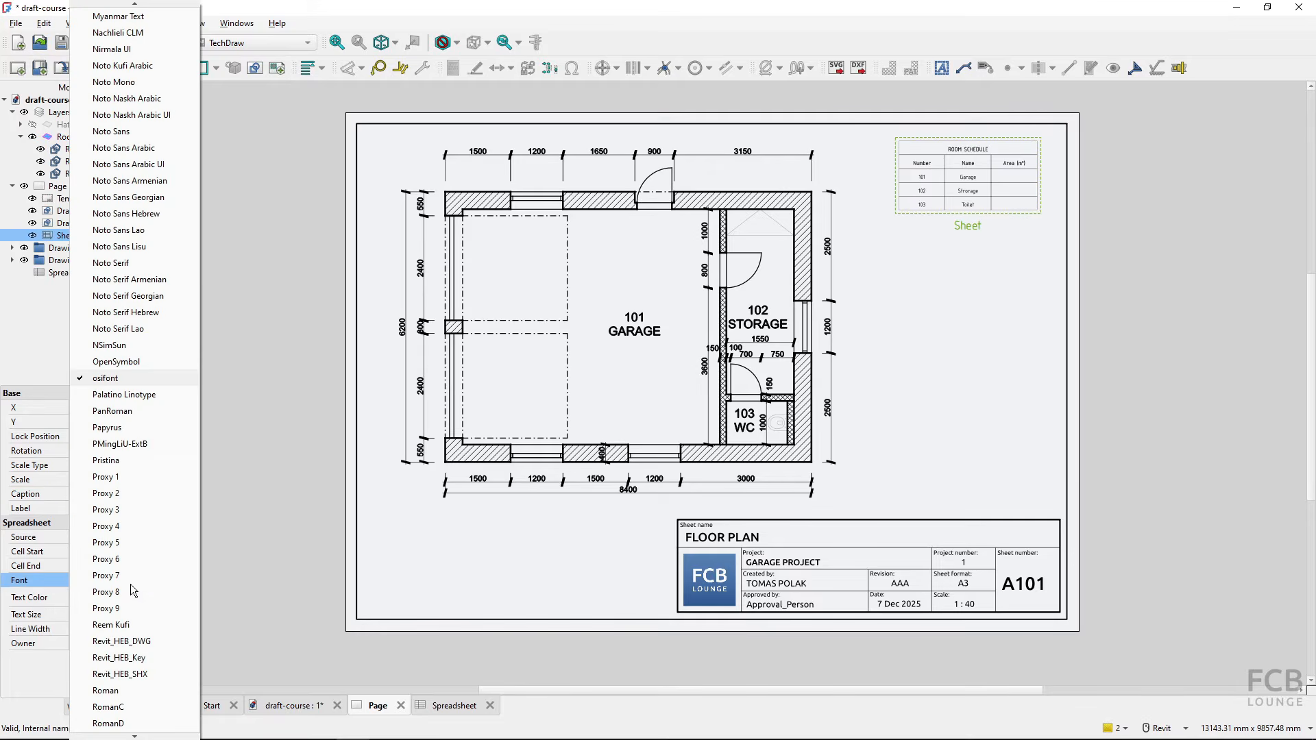
scroll(140, 175, "up", 20)
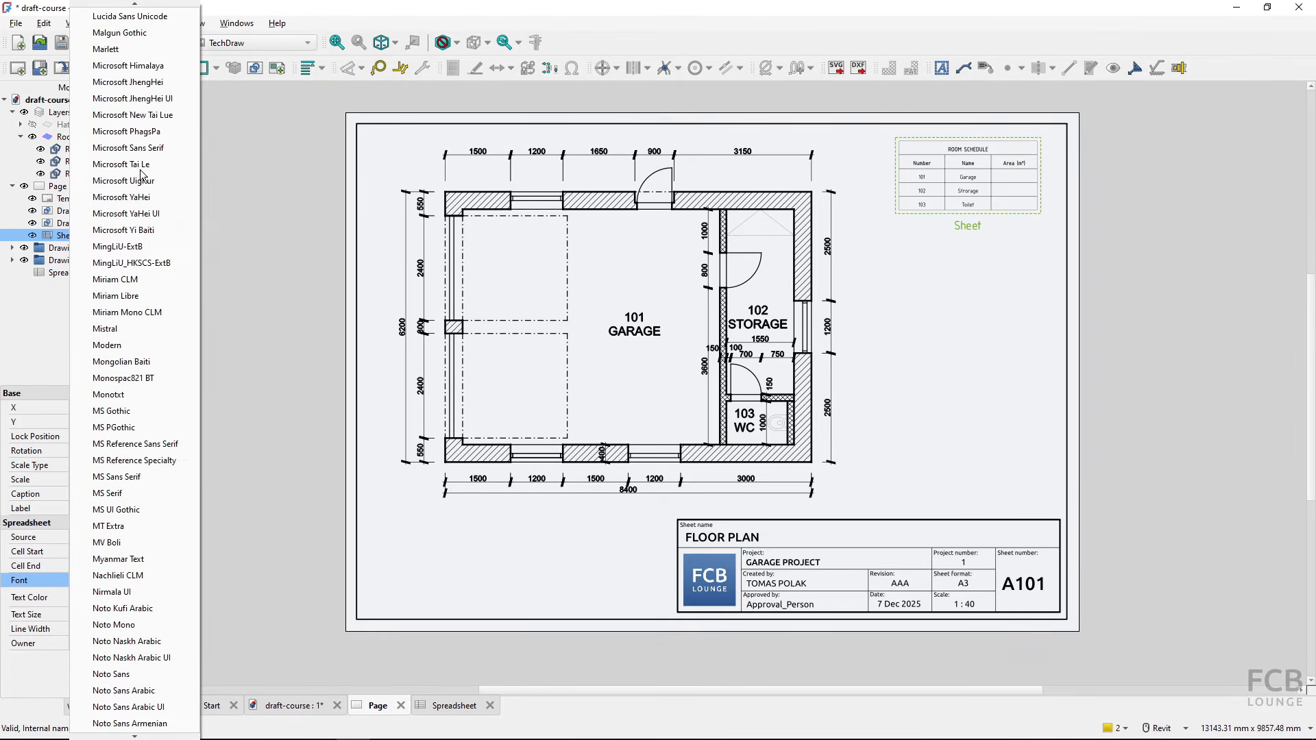
scroll(137, 162, "up", 12)
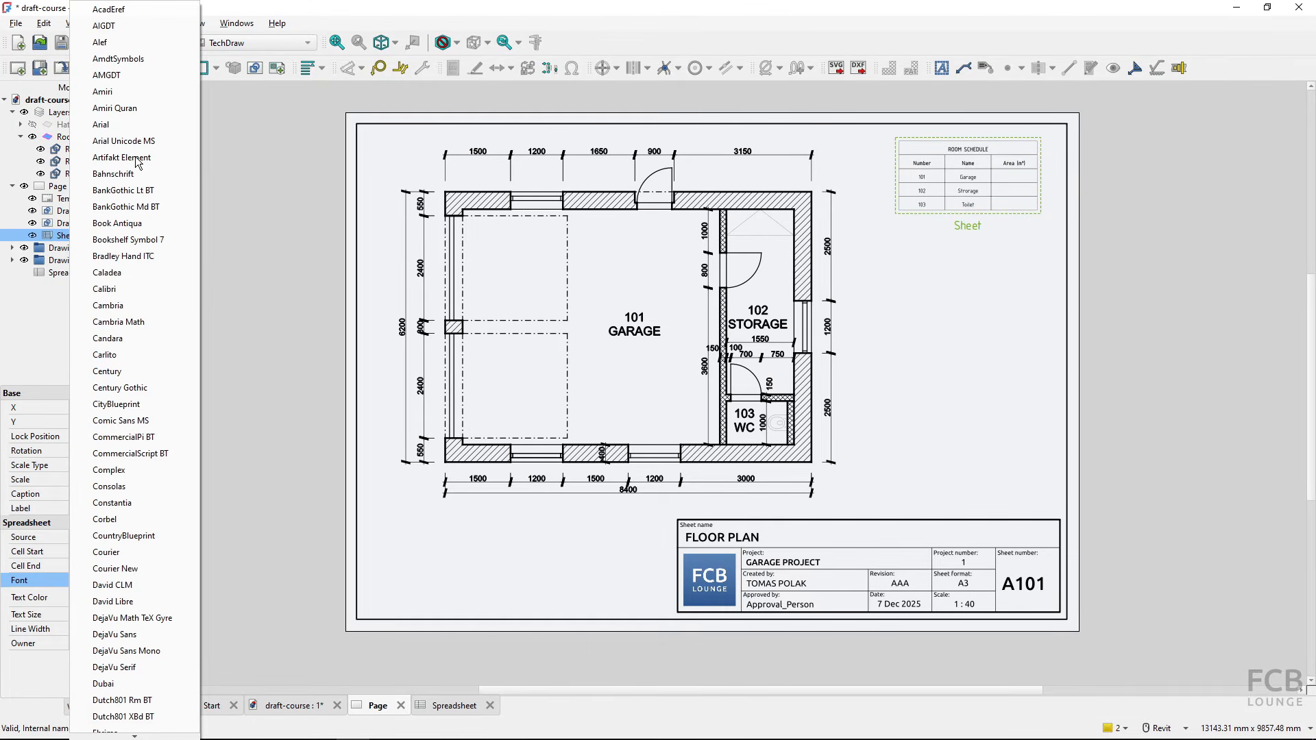
left_click(120, 125)
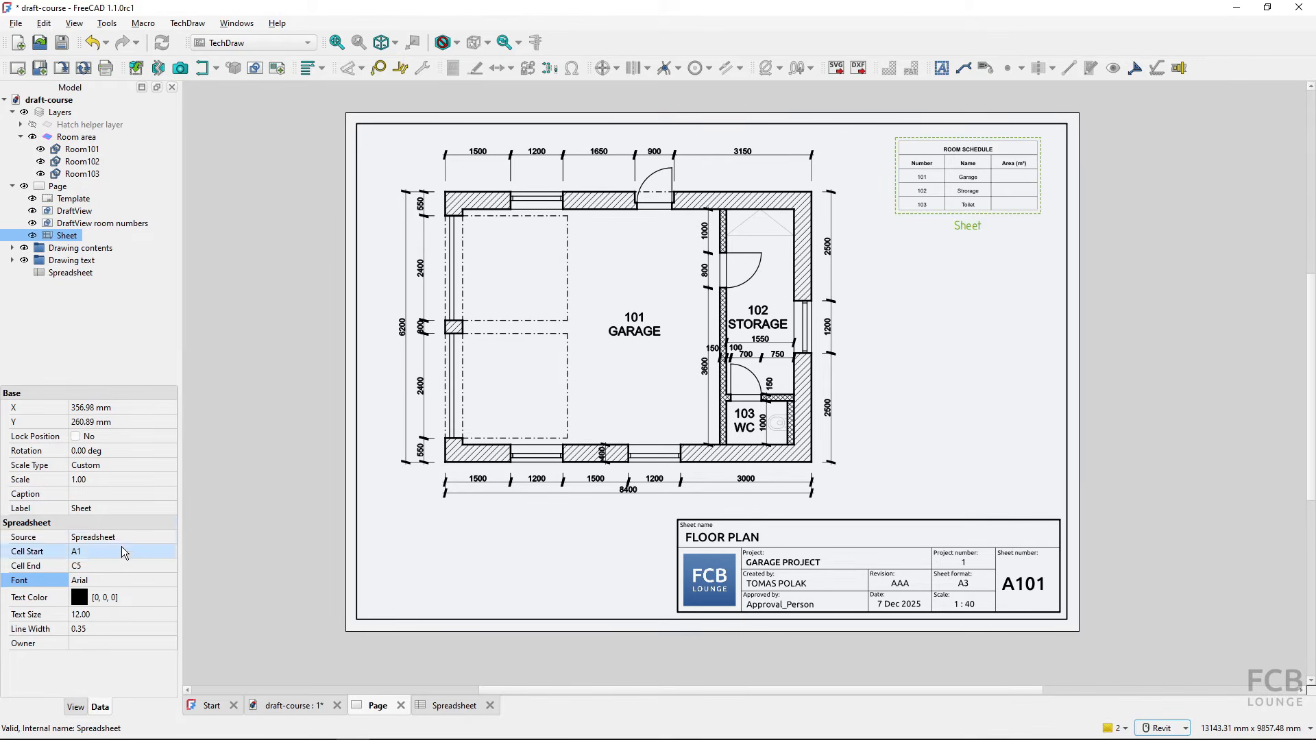
Try text sizes of 20 and 28 for the room schedule view.
left_click(105, 616)
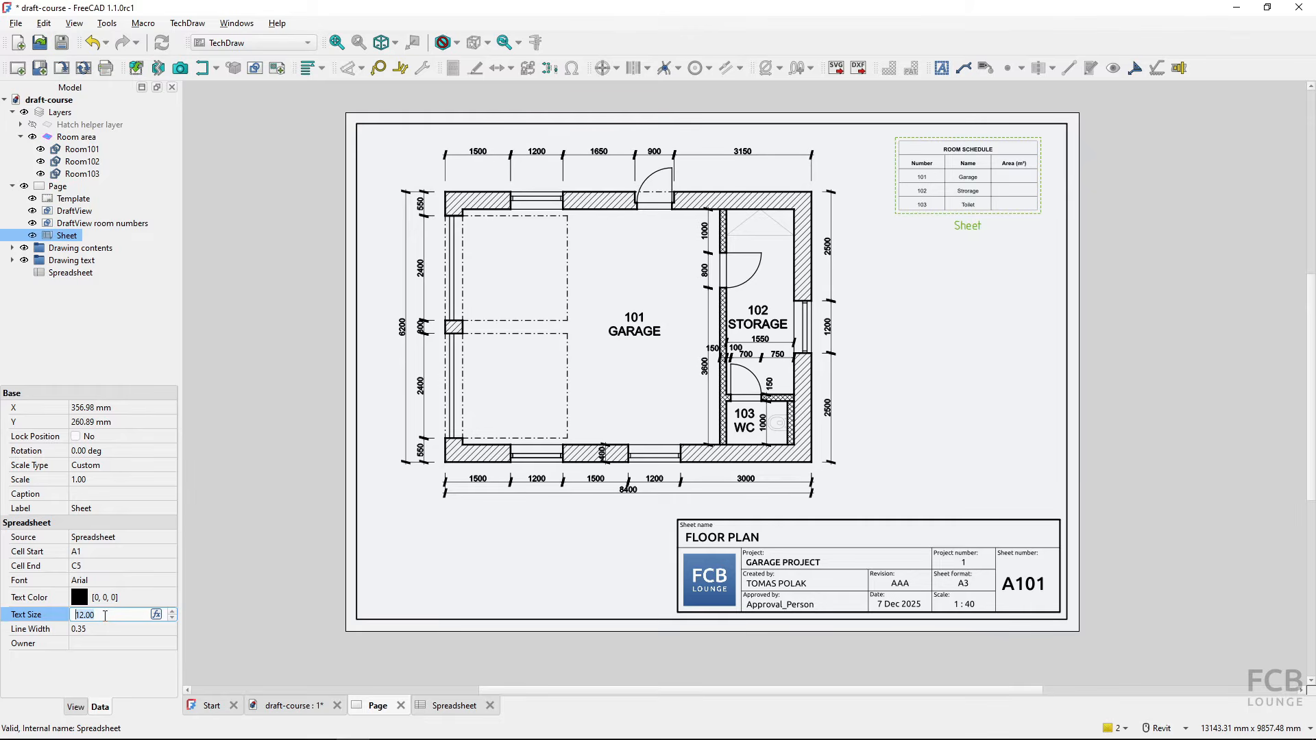
key("ctrl+a")
type("20")
key("Return")
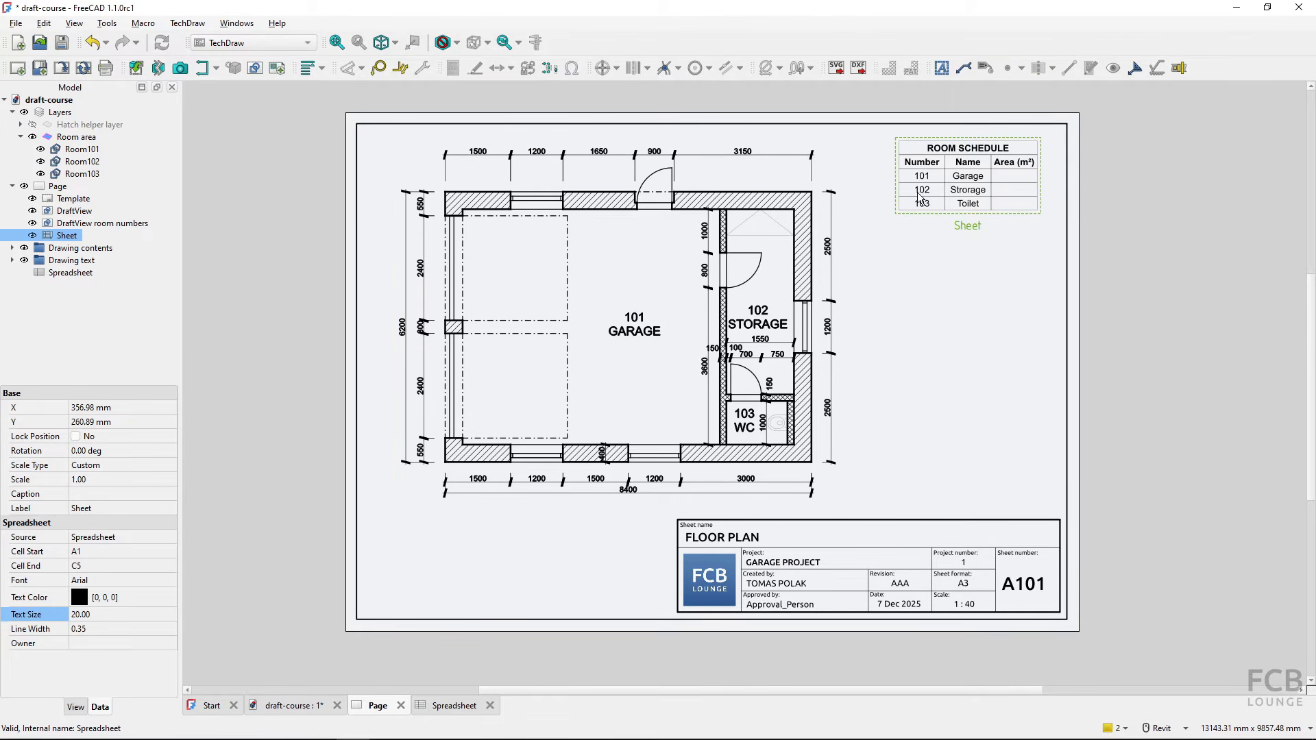
left_click(109, 614)
key("ctrl+a")
type("28")
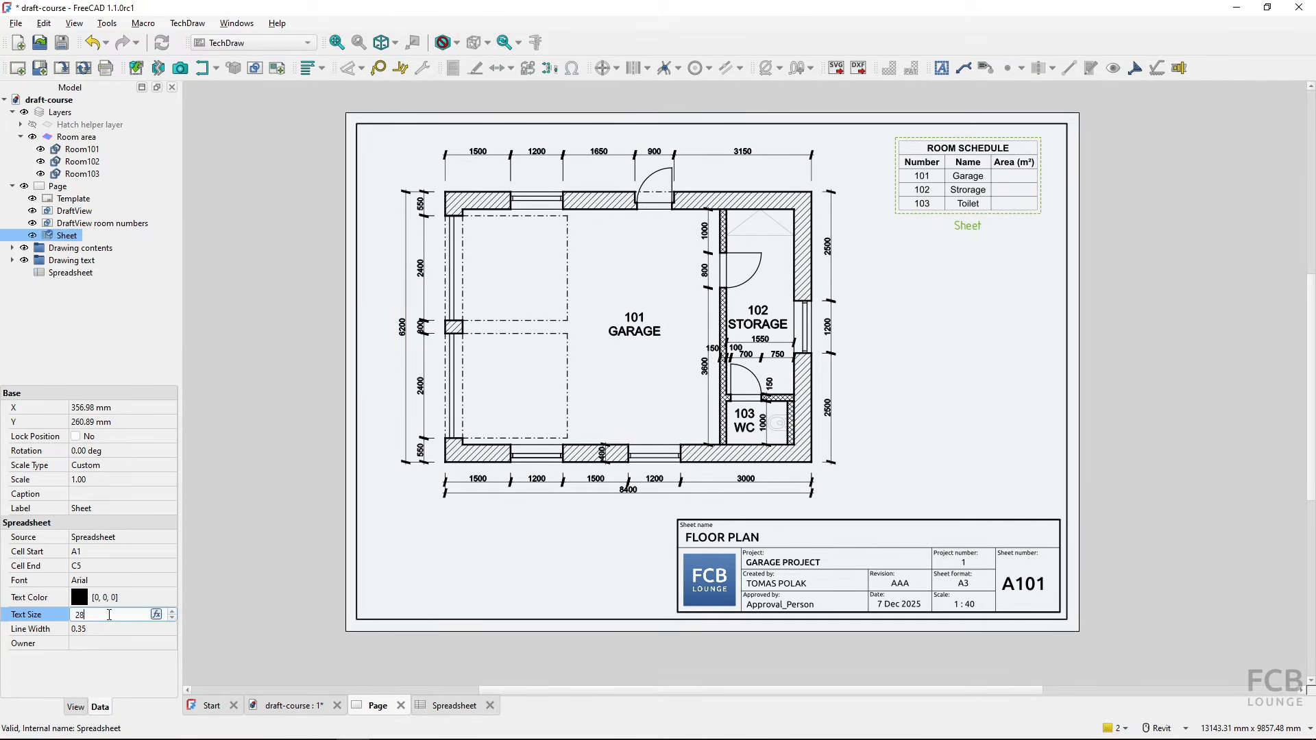
key("Return")
Set the room schedule view's text size to 18.
left_click(108, 612)
key("ctrl+a")
key("BackSpace")
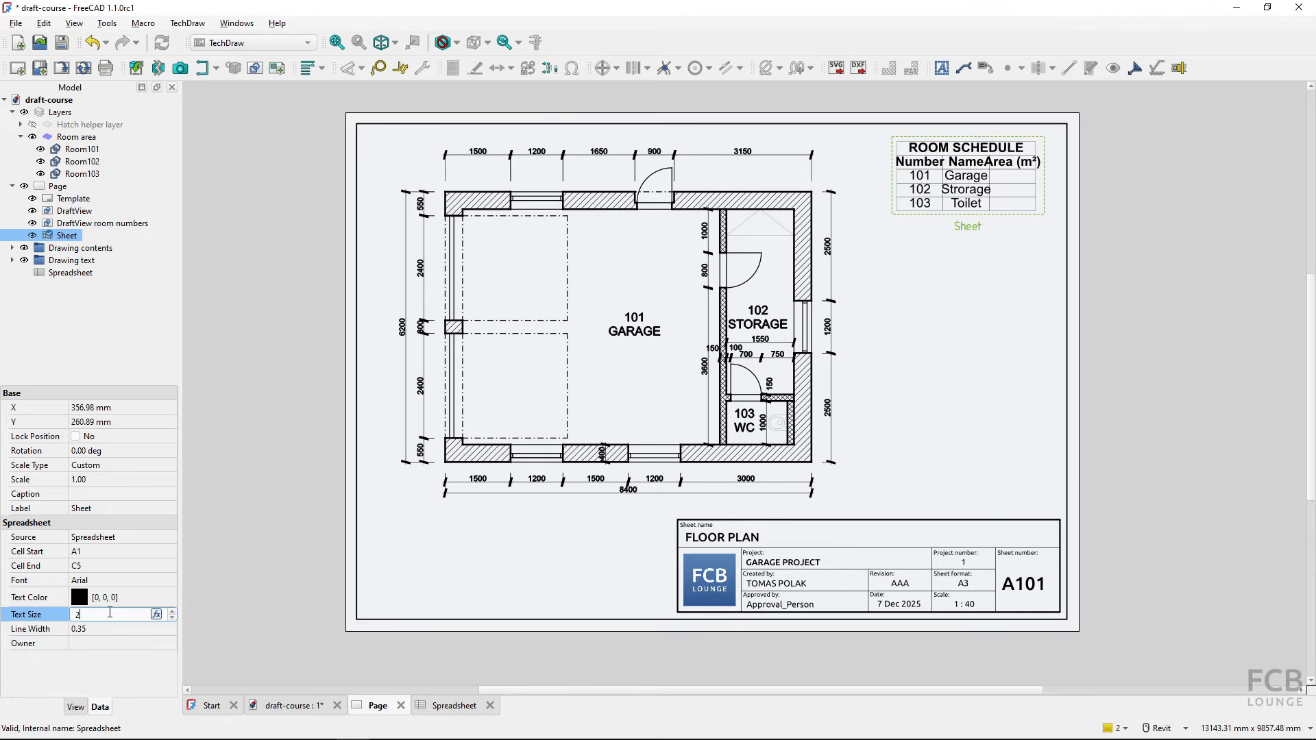
type("18")
key("Return")
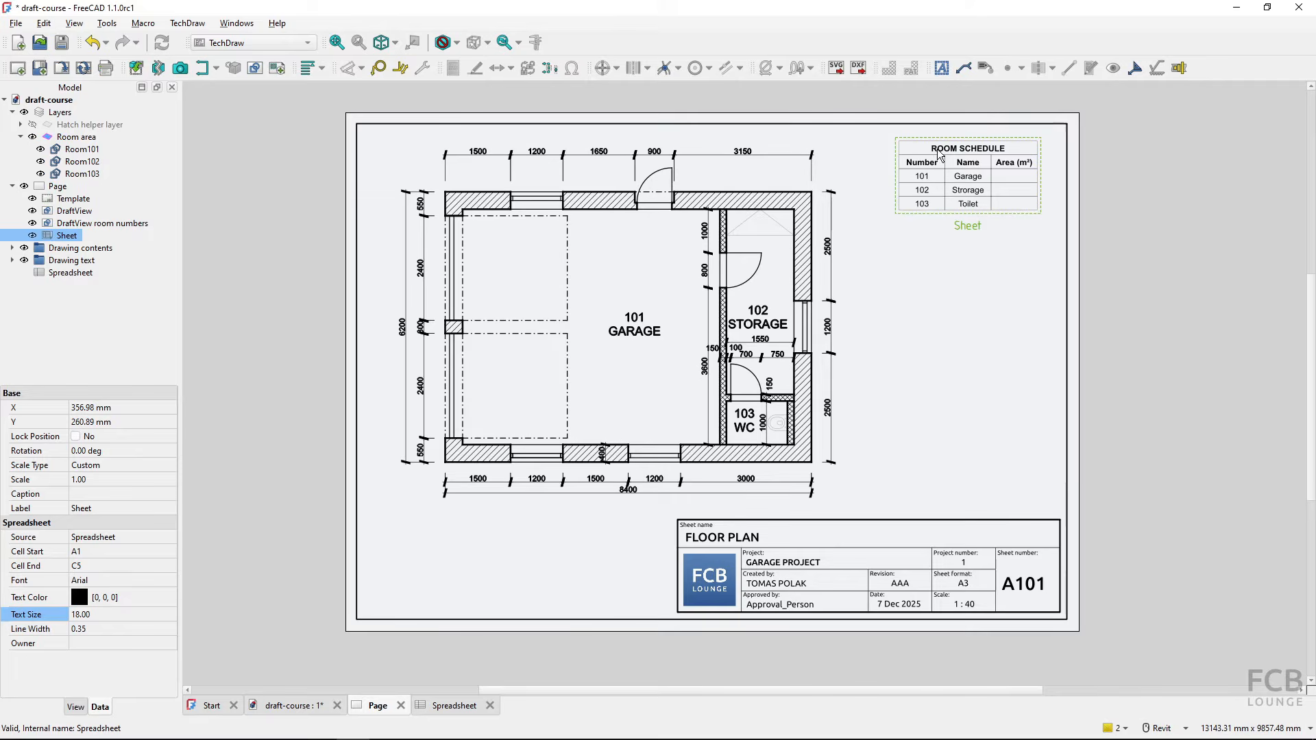
Narrow the spreadsheet's Number column slightly, widen its Name column, and redraw the drawing page.
left_click(449, 705)
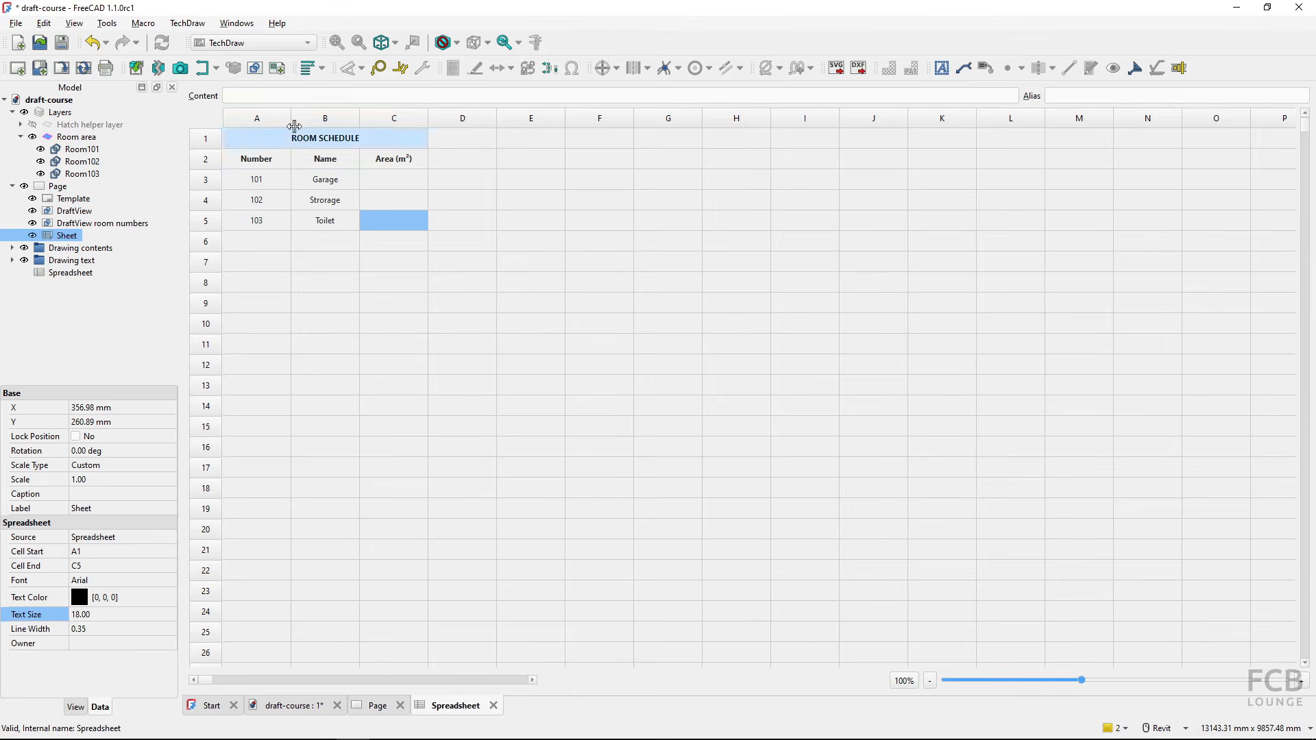
left_click_drag(290, 118, 383, 118)
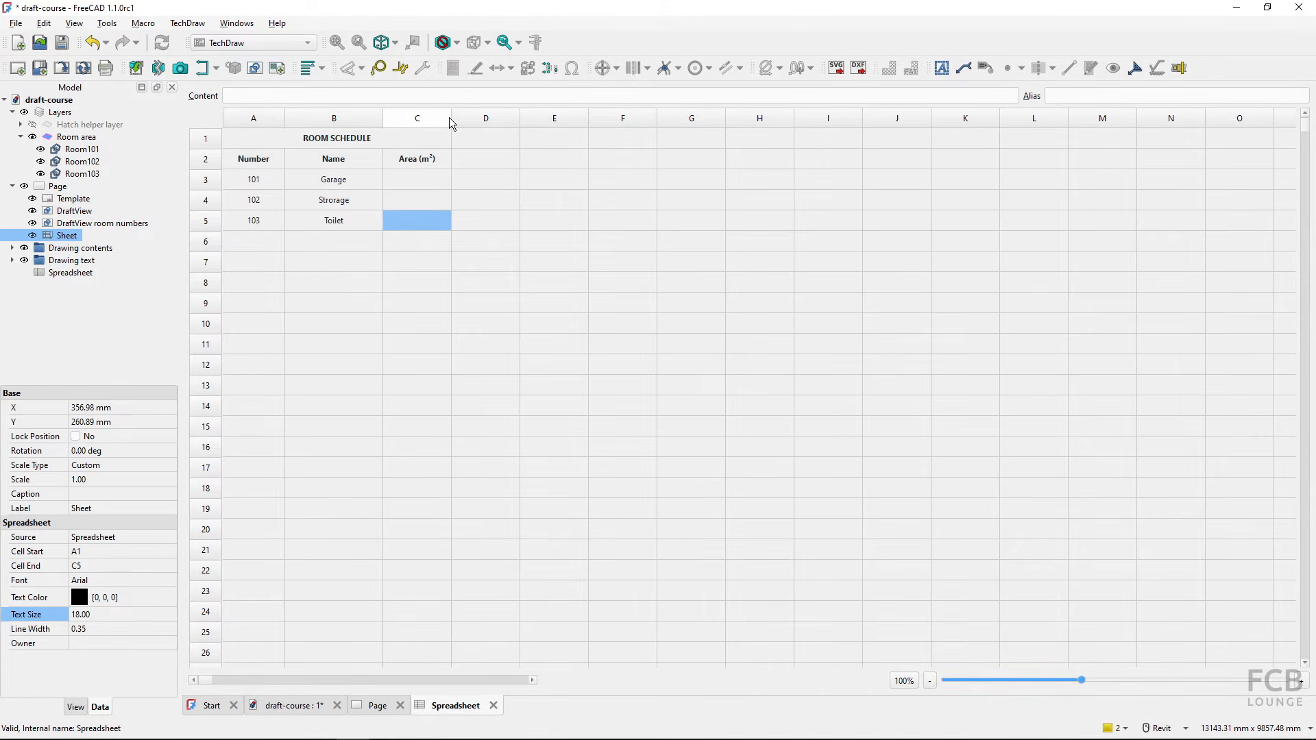
left_click(377, 707)
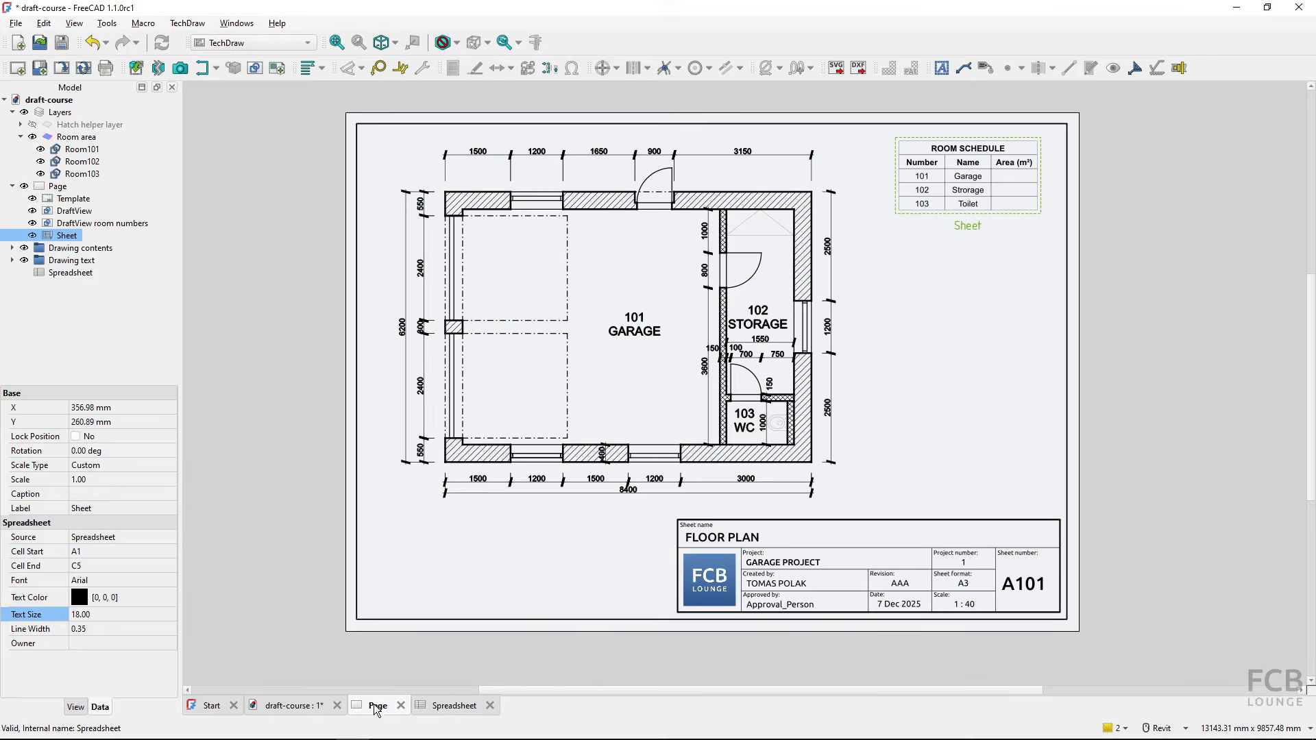
left_click(85, 68)
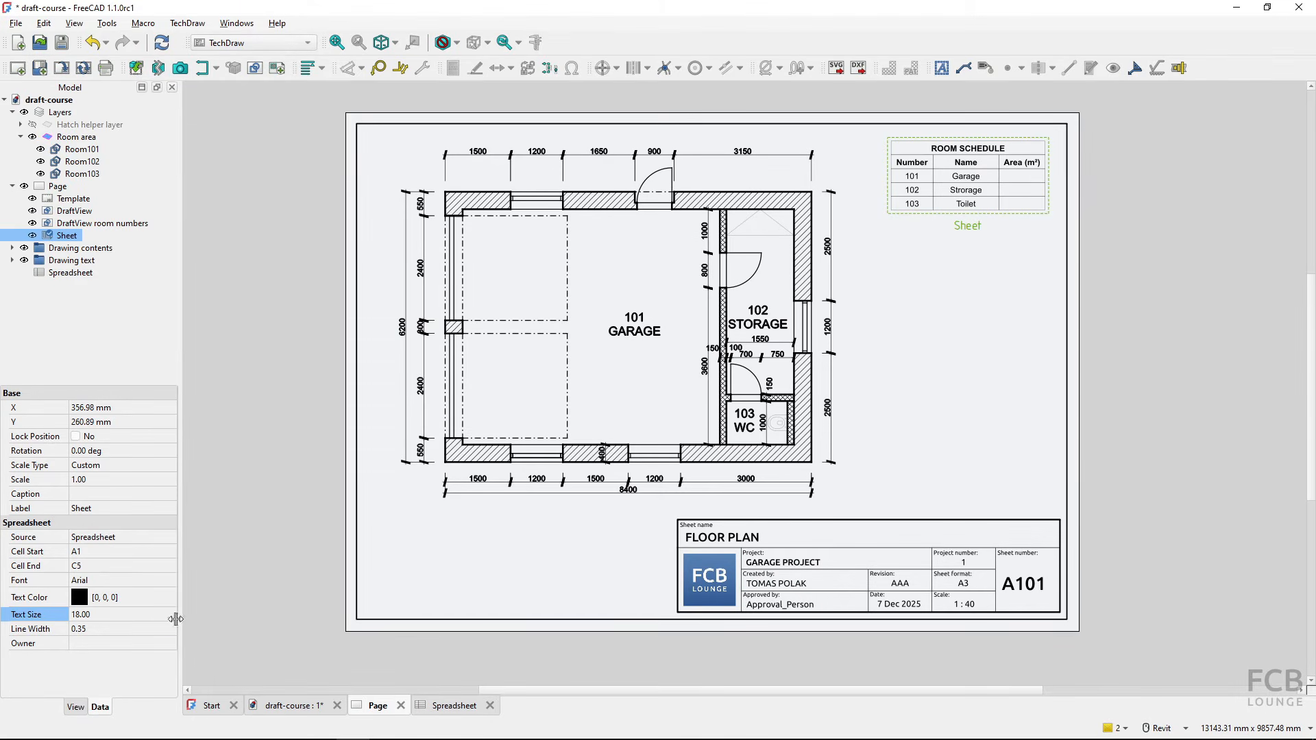
Try a line width of 0.7 for the room schedule view.
left_click(90, 630)
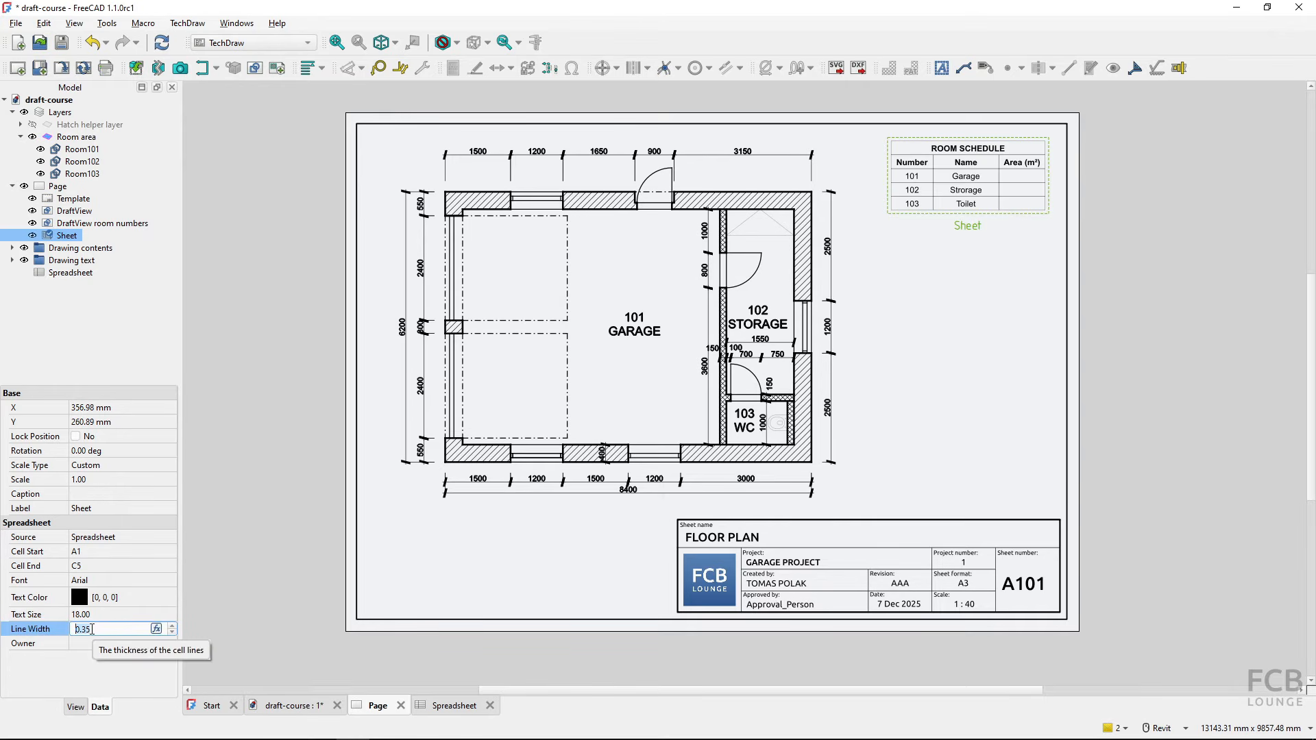
key("BackSpace")
key("BackSpace")
key("BackSpace")
key("BackSpace")
type(".7")
key("Return")
Set the room schedule view's line width to 1.00.
left_click(91, 630)
key("BackSpace")
key("BackSpace")
key("BackSpace")
key("BackSpace")
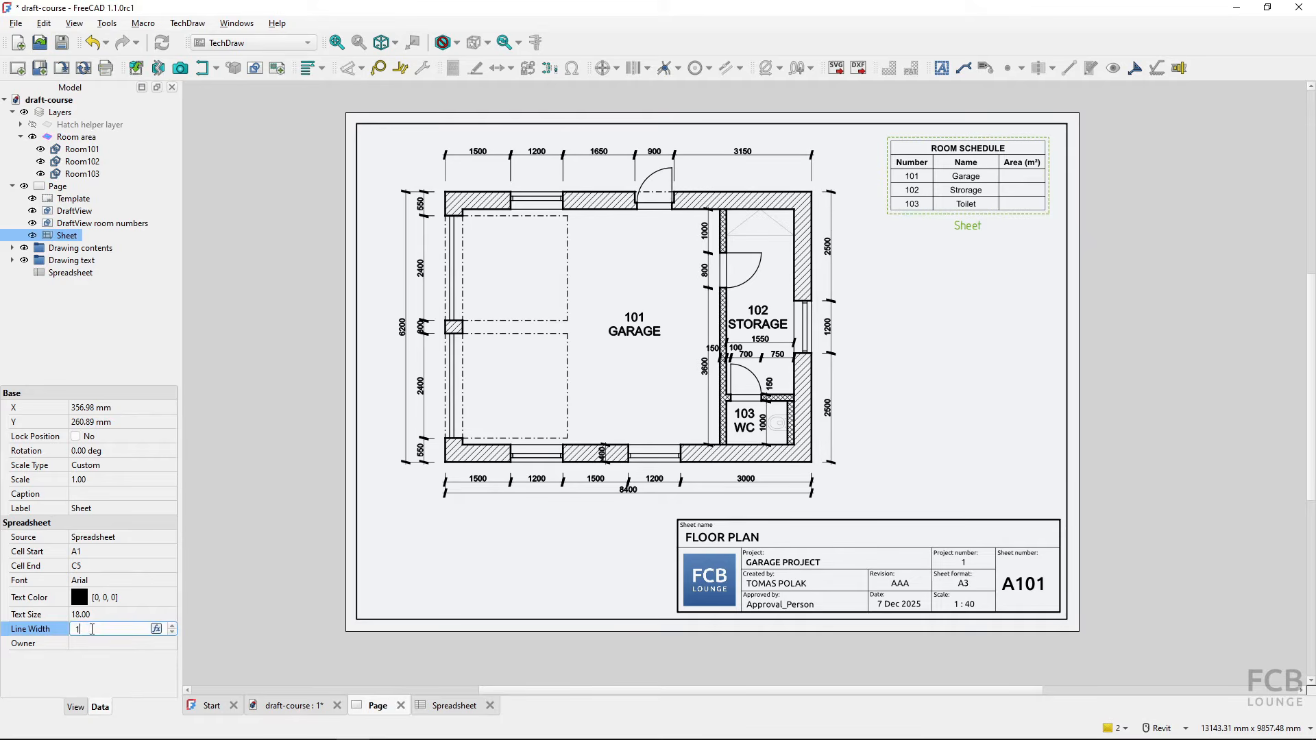
type("1")
key("Return")
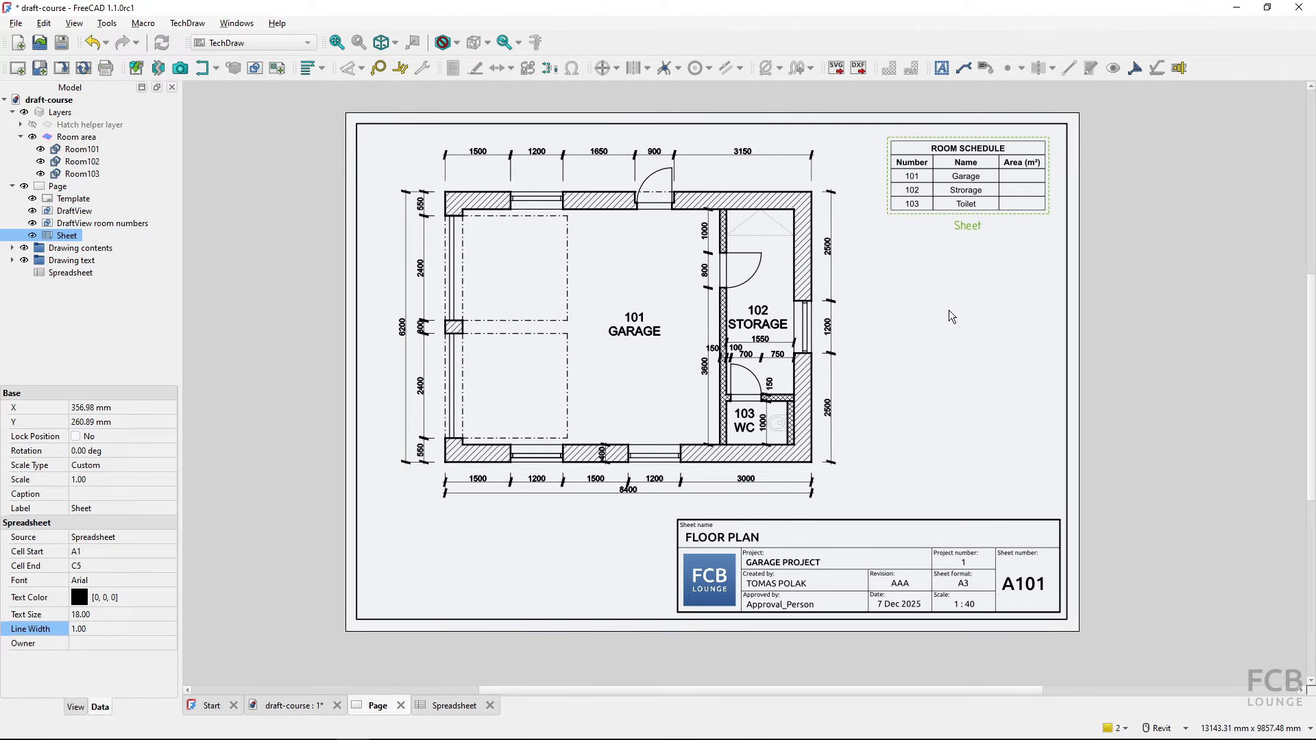
Move the room schedule table closer to the upper-right corner of the drawing frame and deselect it.
left_click_drag(971, 215, 982, 212)
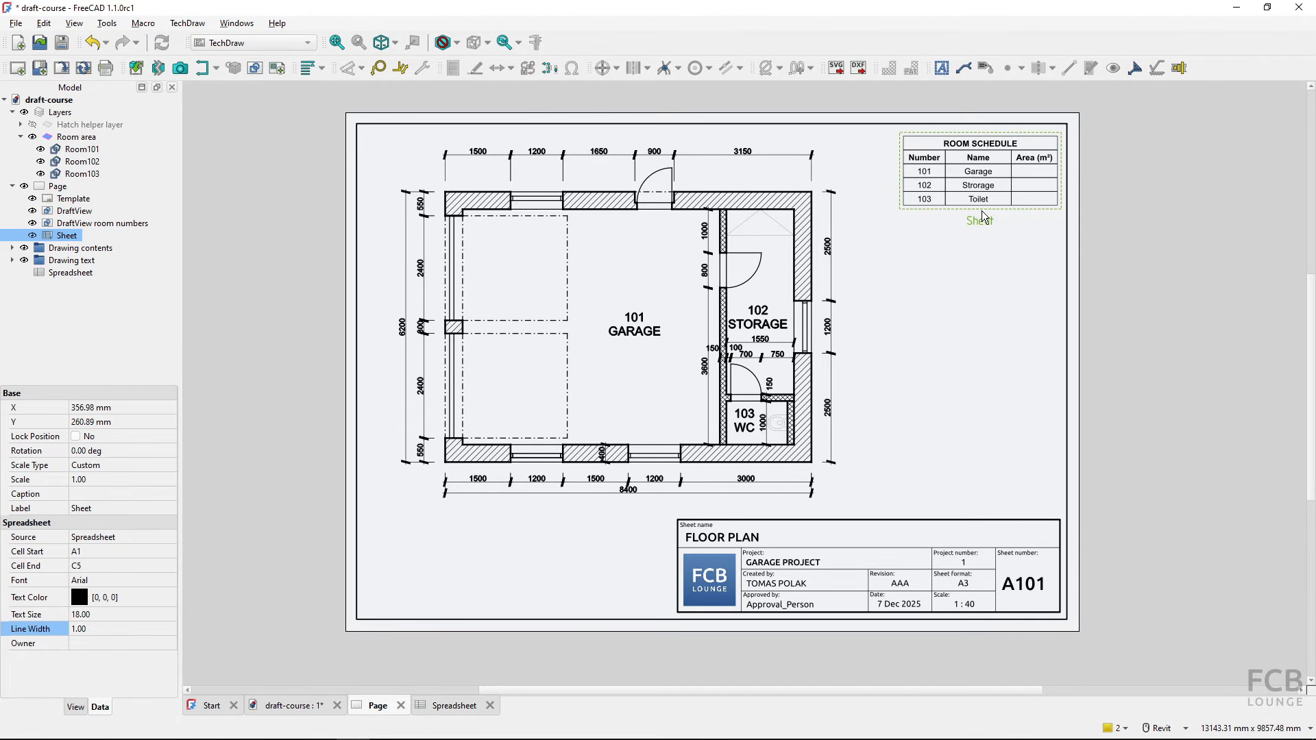
left_click(912, 333)
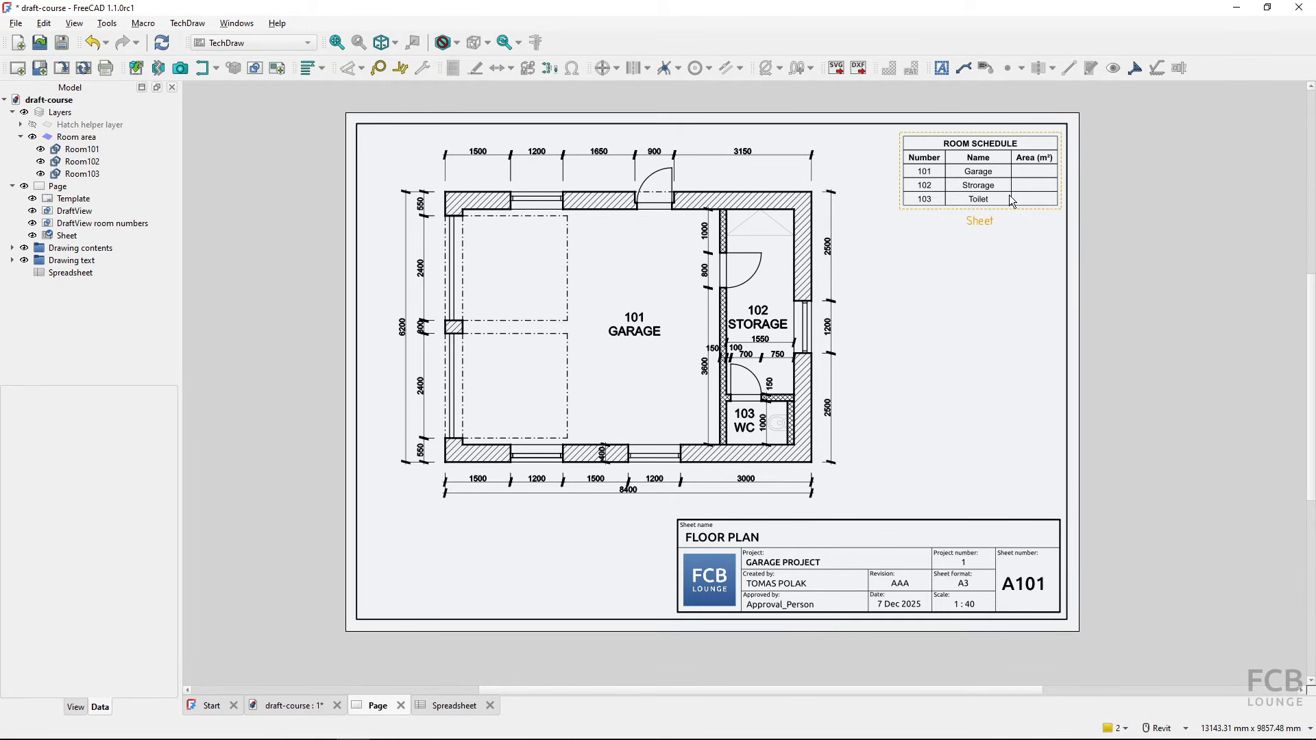
key("ctrl")
key("ctrl")
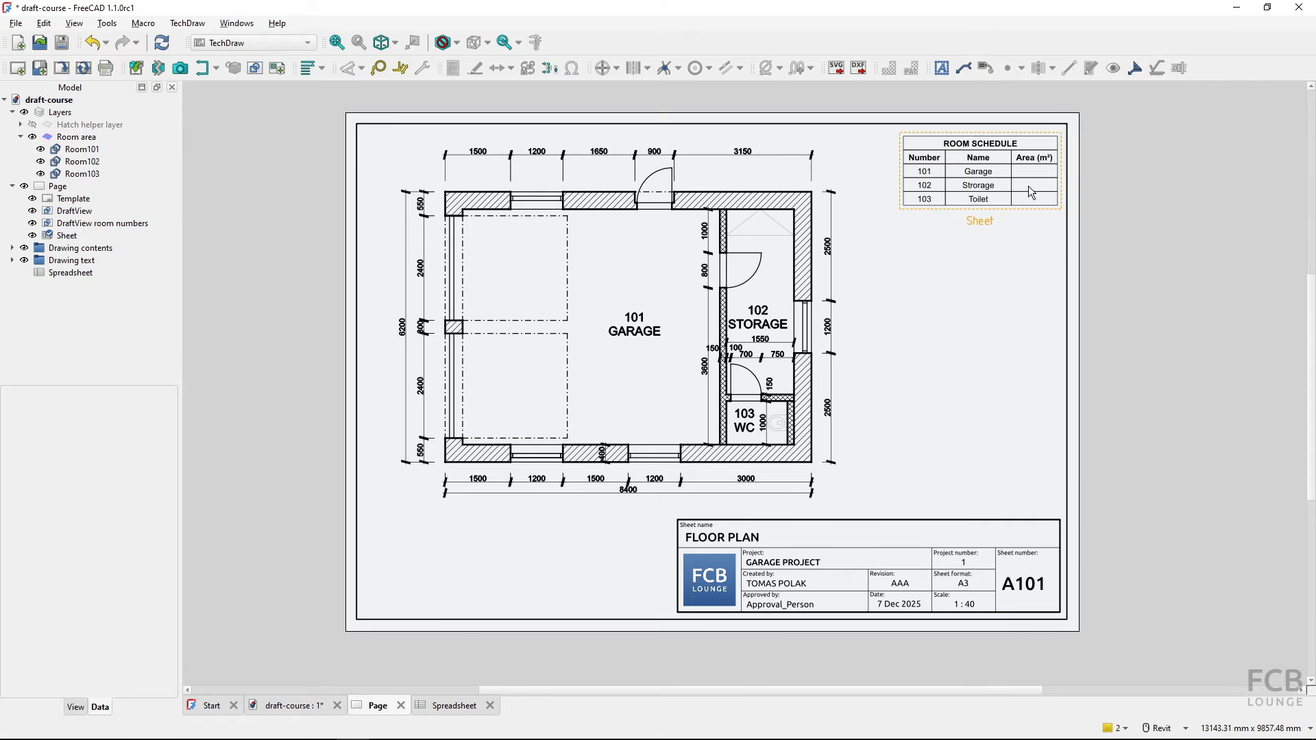
Select the Room101 rectangle and examine its Area property.
left_click(76, 154)
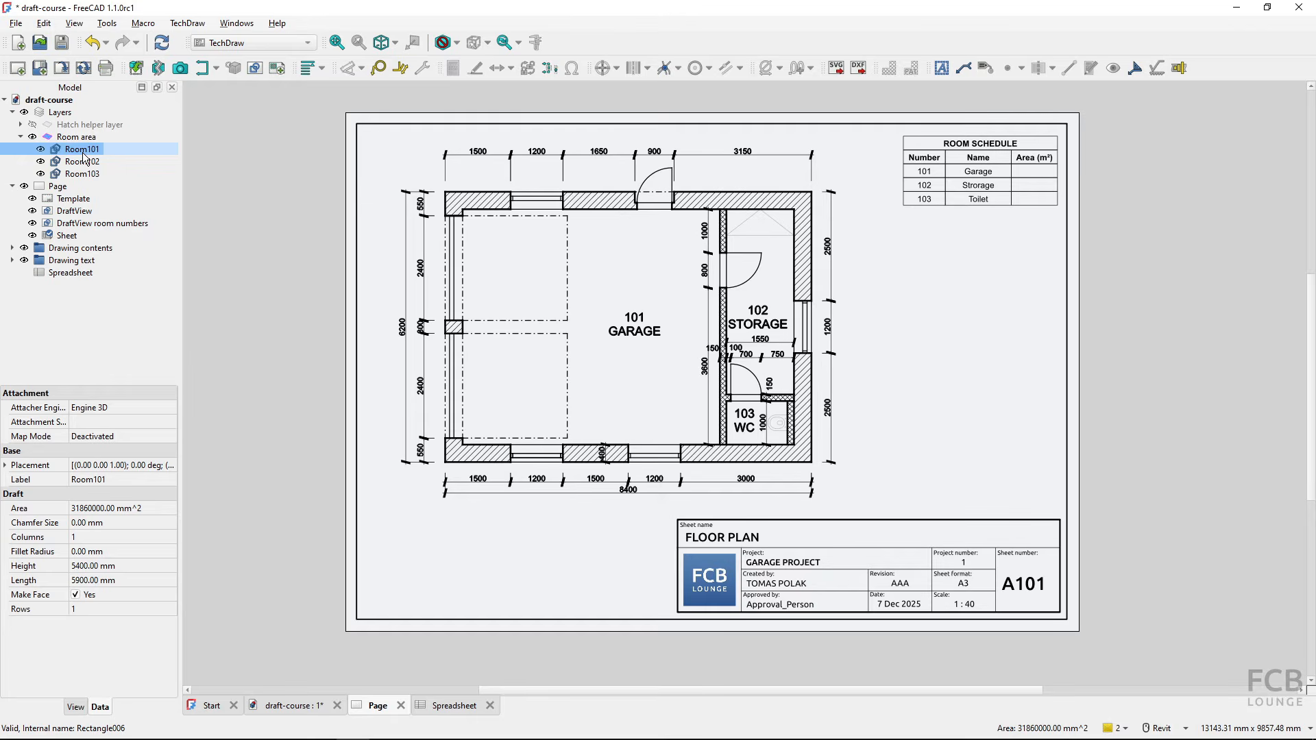
key("ctrl")
key("ctrl")
key("ctrl")
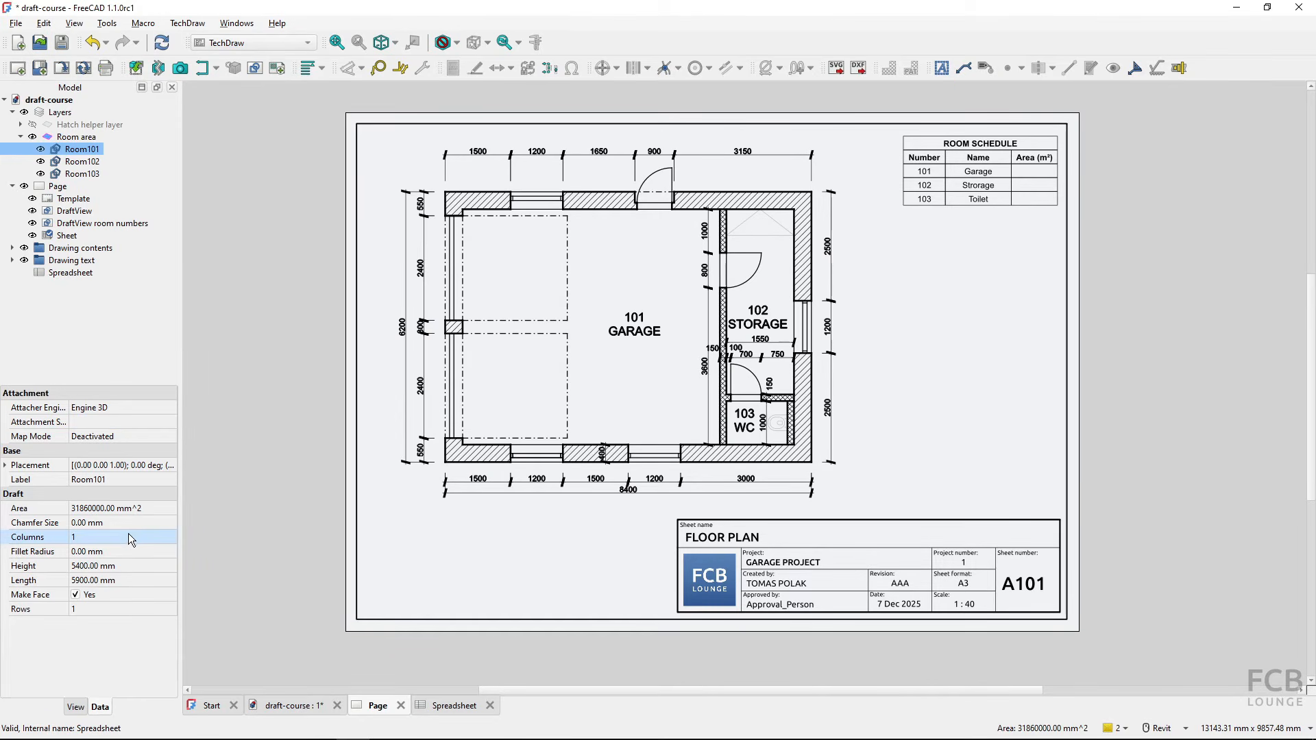
left_click(82, 511)
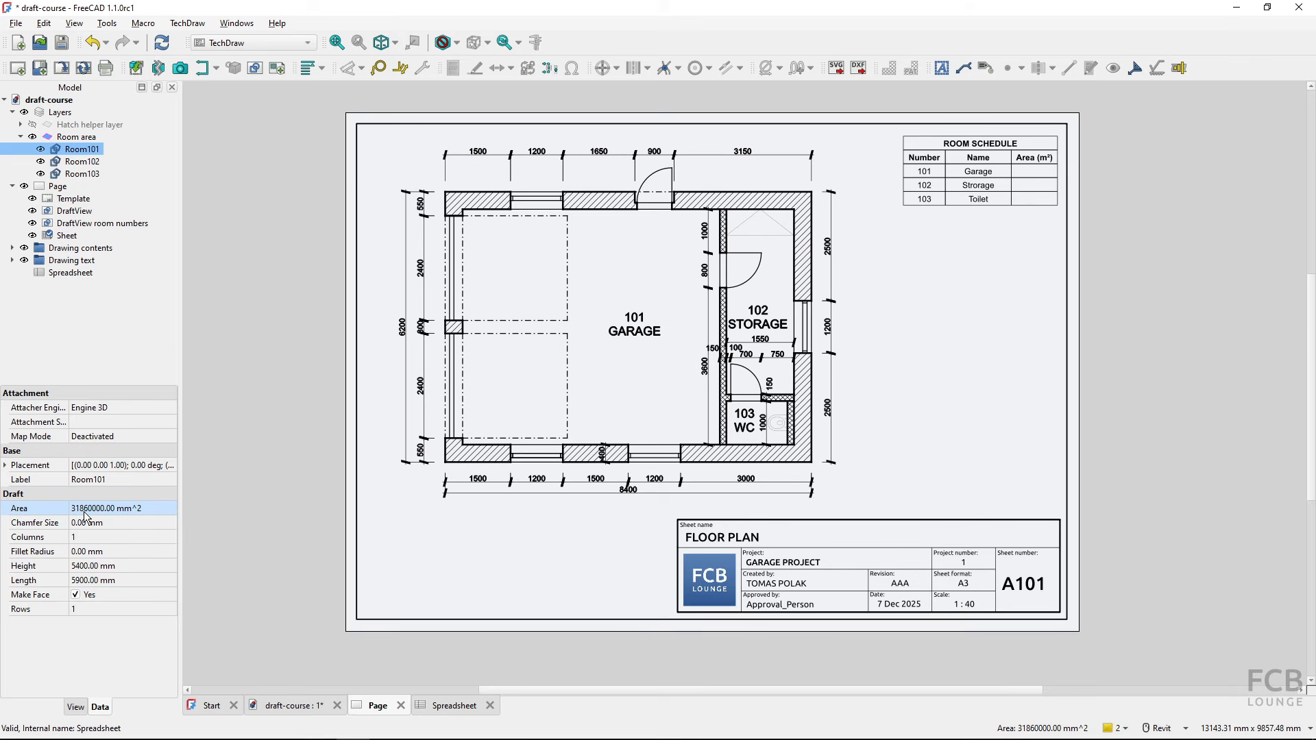
key("ctrl")
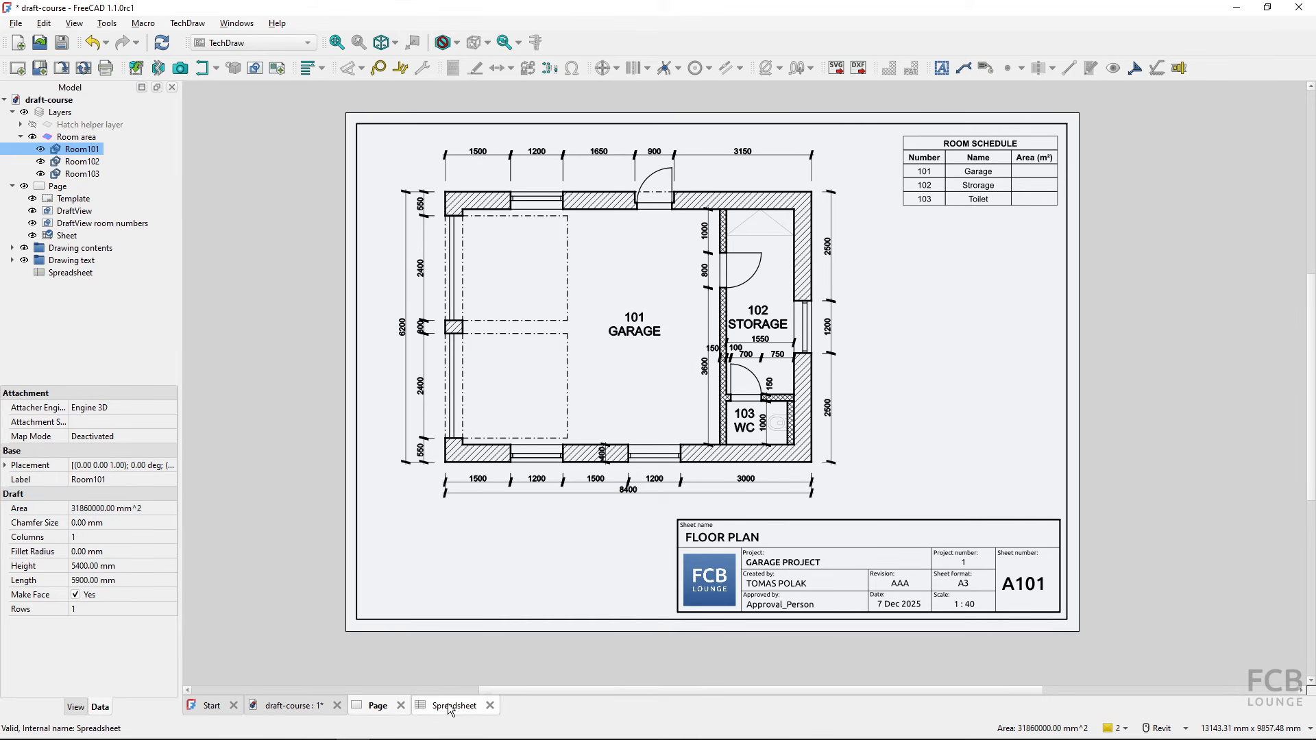
key("ctrl")
key("ctrl")
Link the garage's area cell C3 in the spreadsheet to the rectangle's area with =<<Room101>>.Area.
left_click(449, 707)
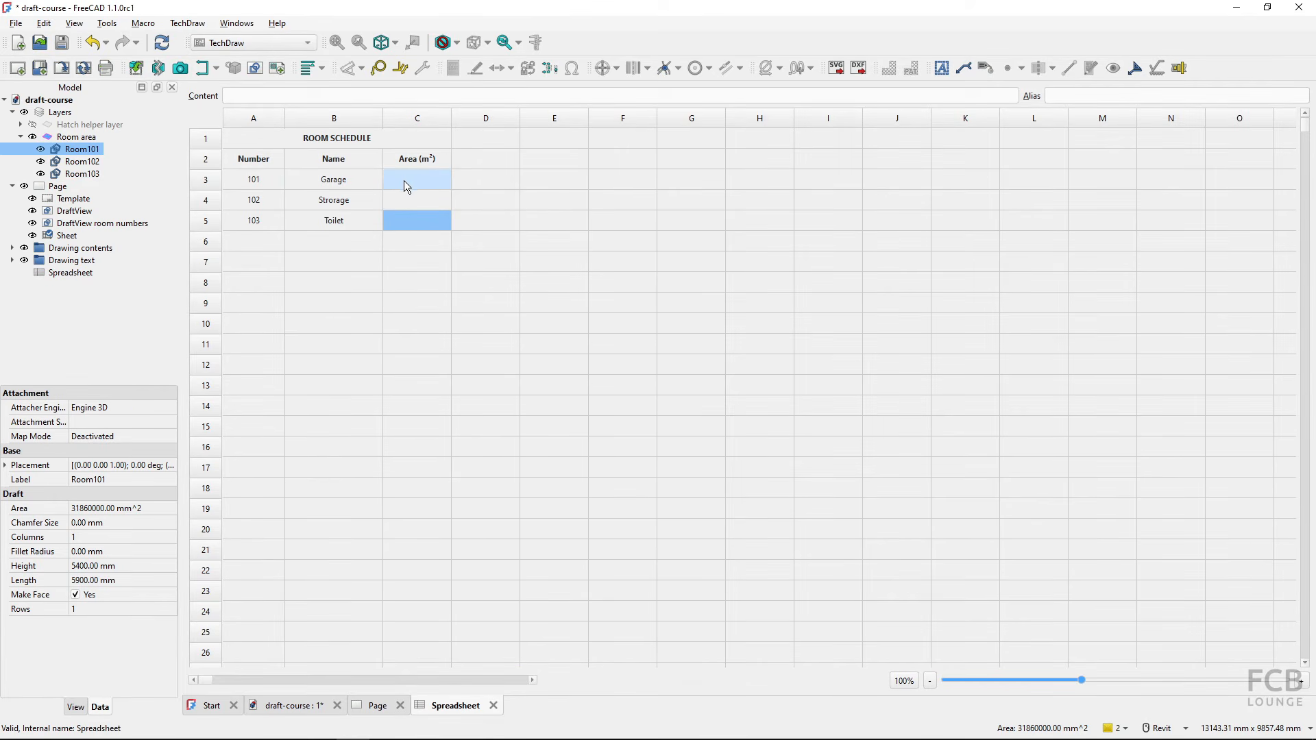
left_click(427, 183)
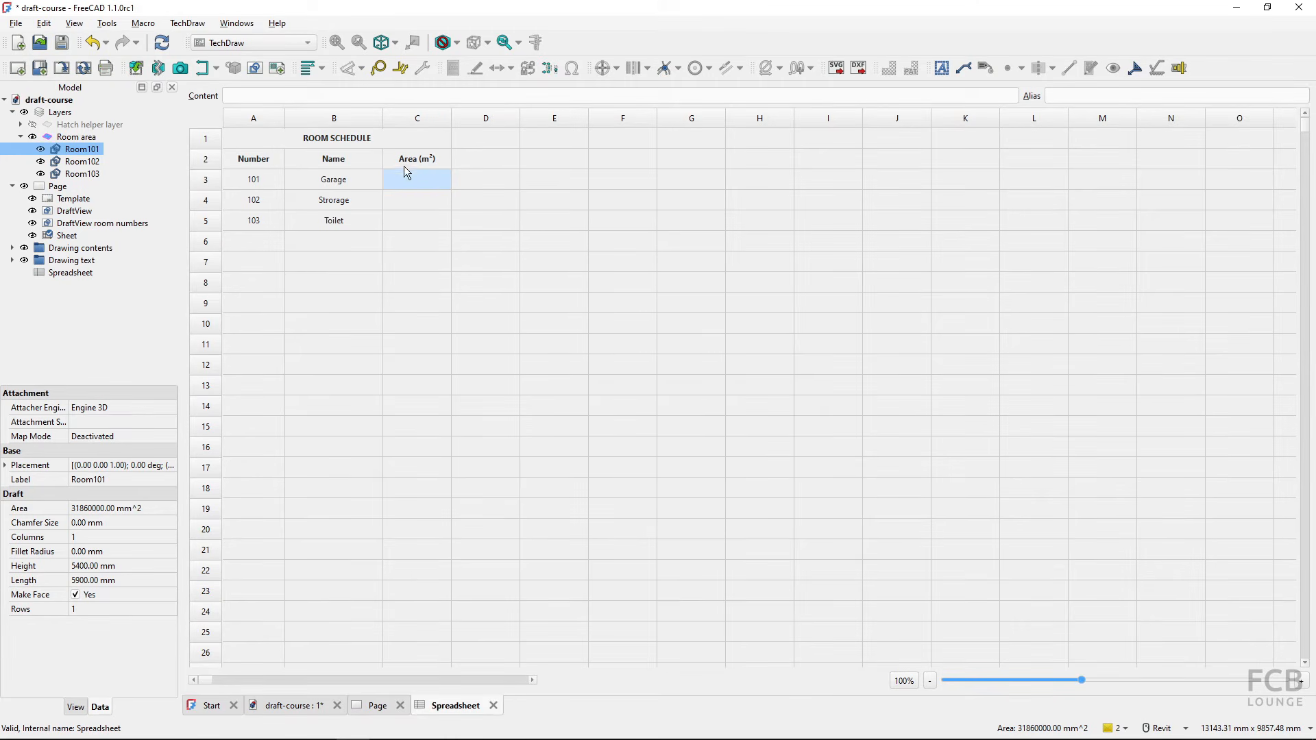
left_click(242, 98)
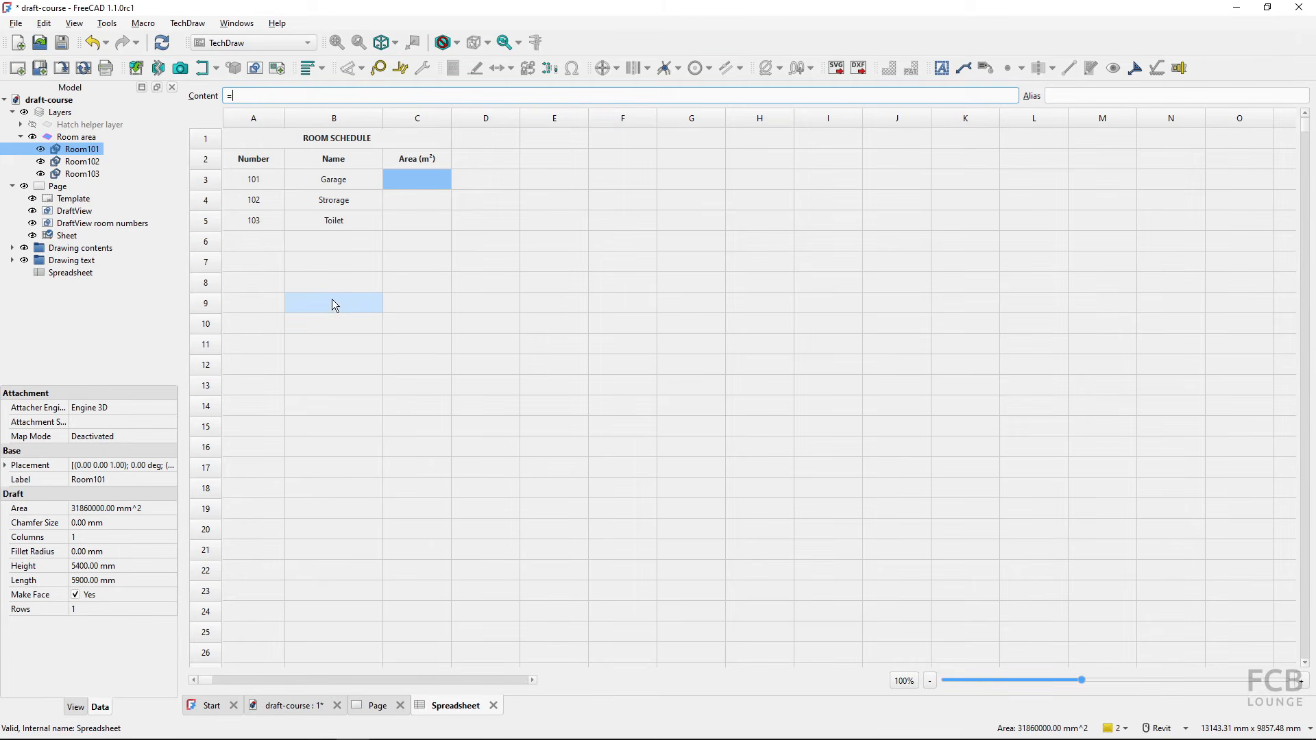
type("=Room")
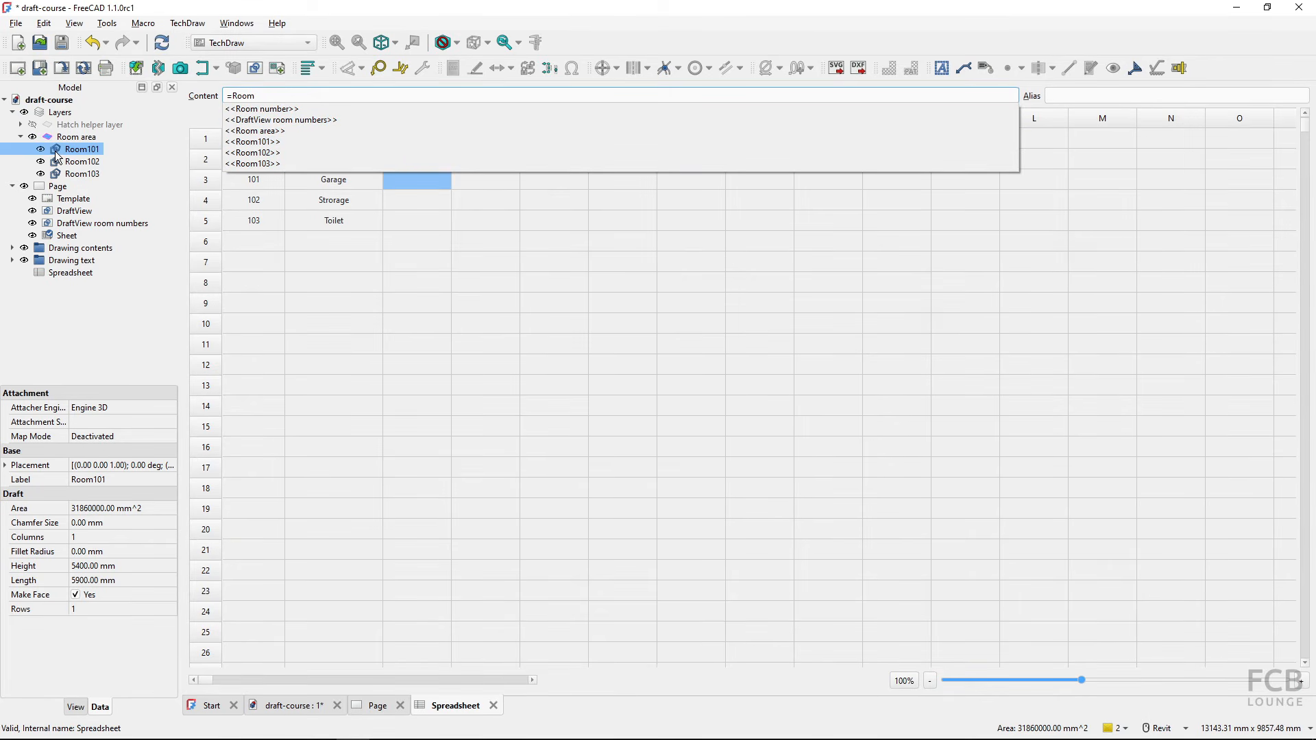
left_click(276, 144)
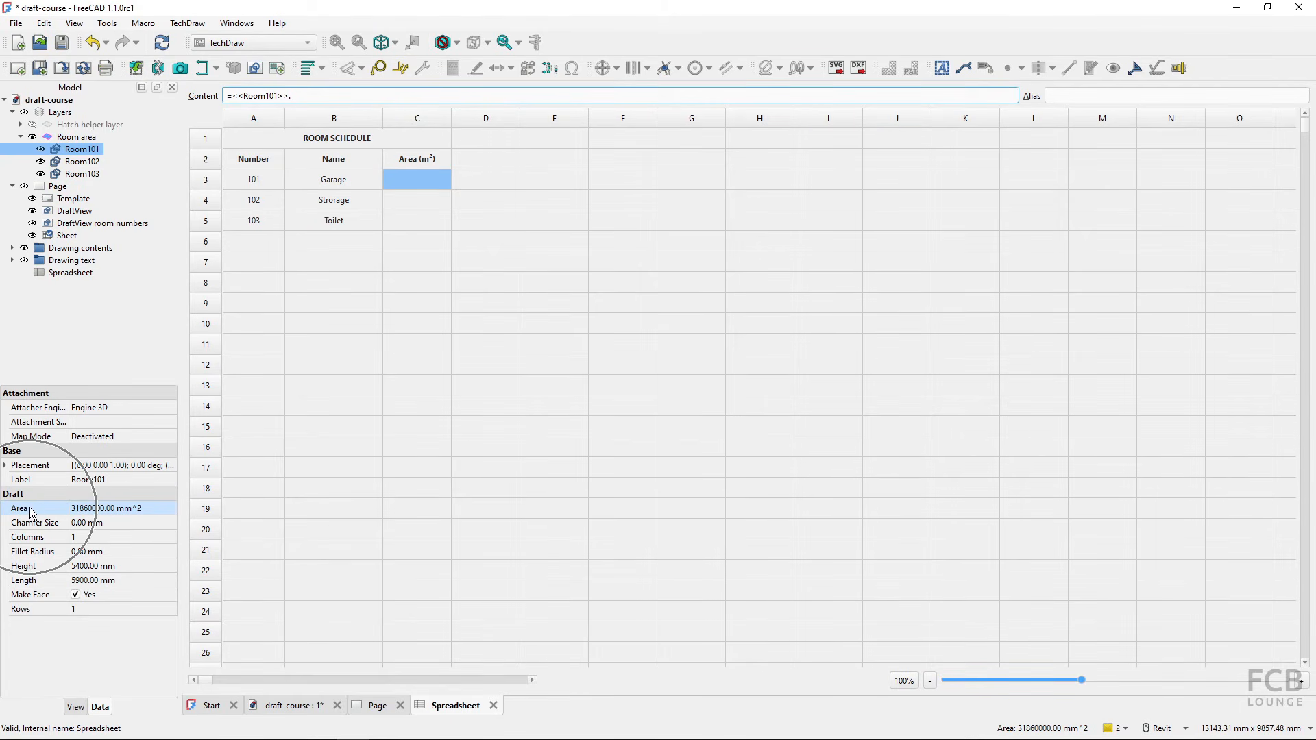
type("Are")
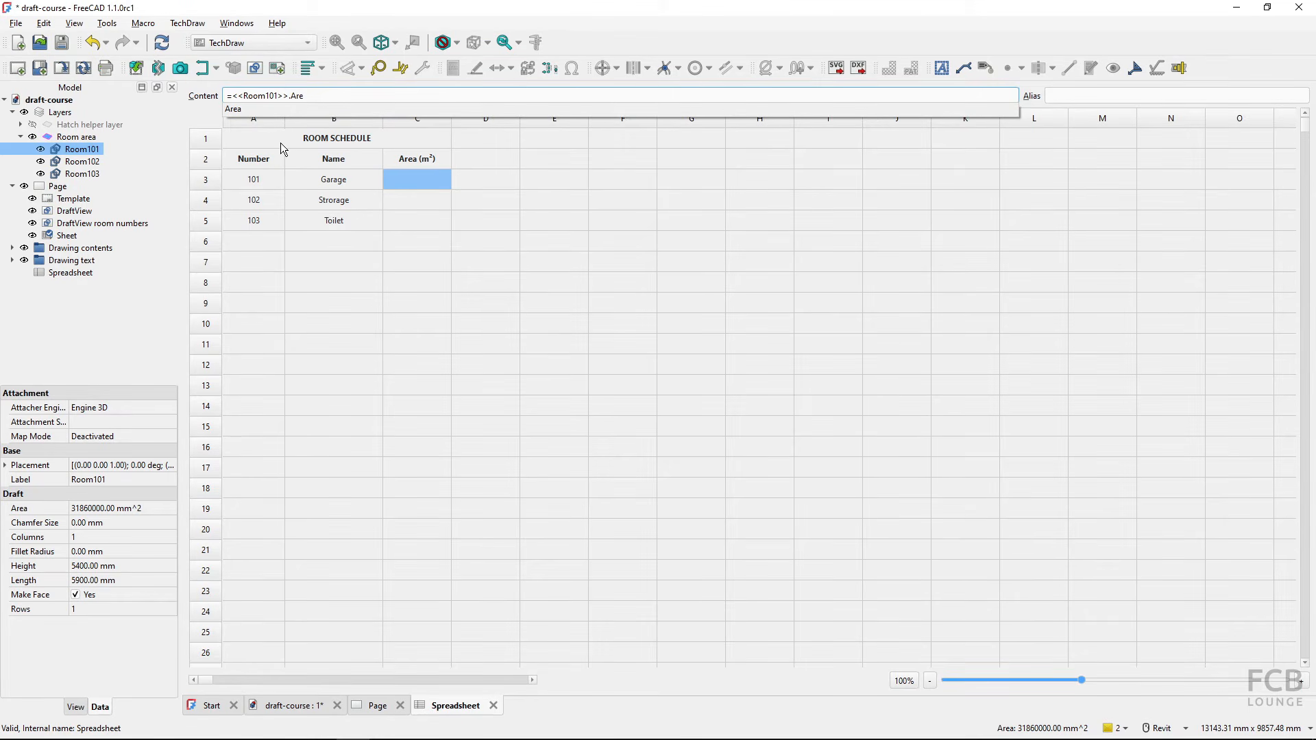
left_click(236, 109)
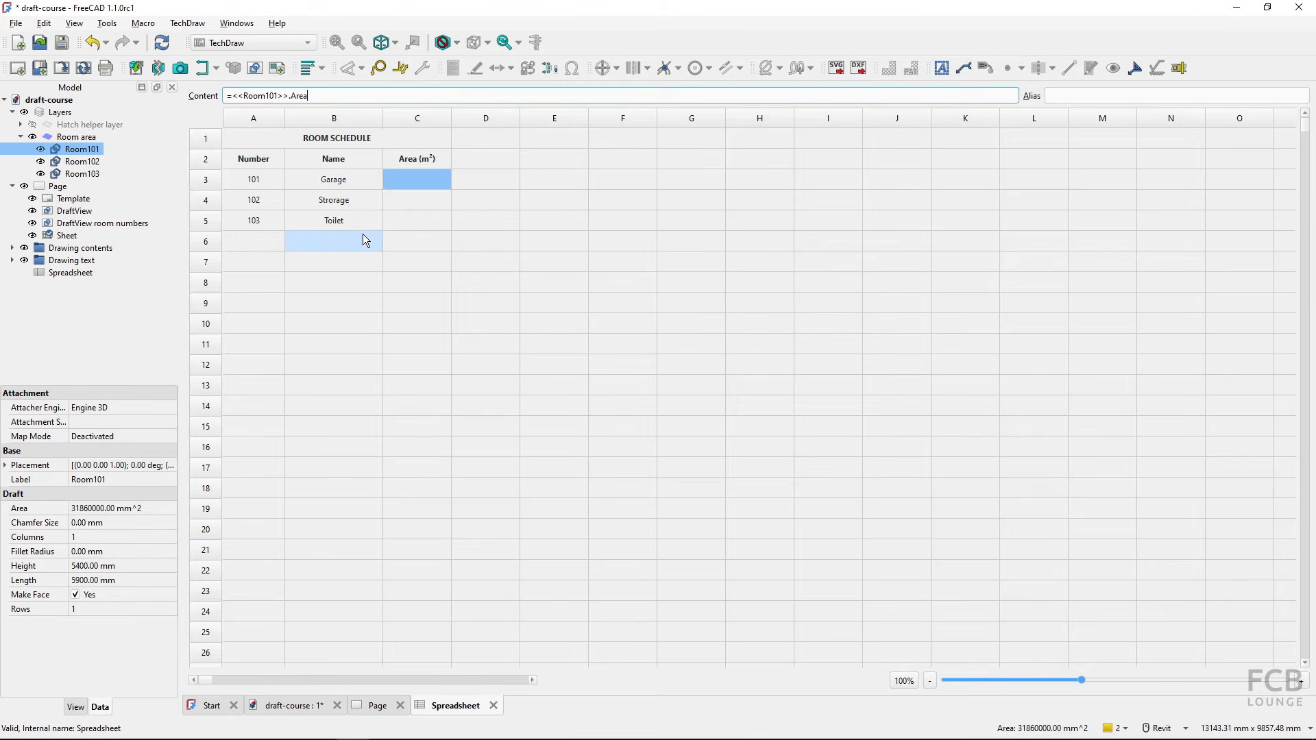
key("Return")
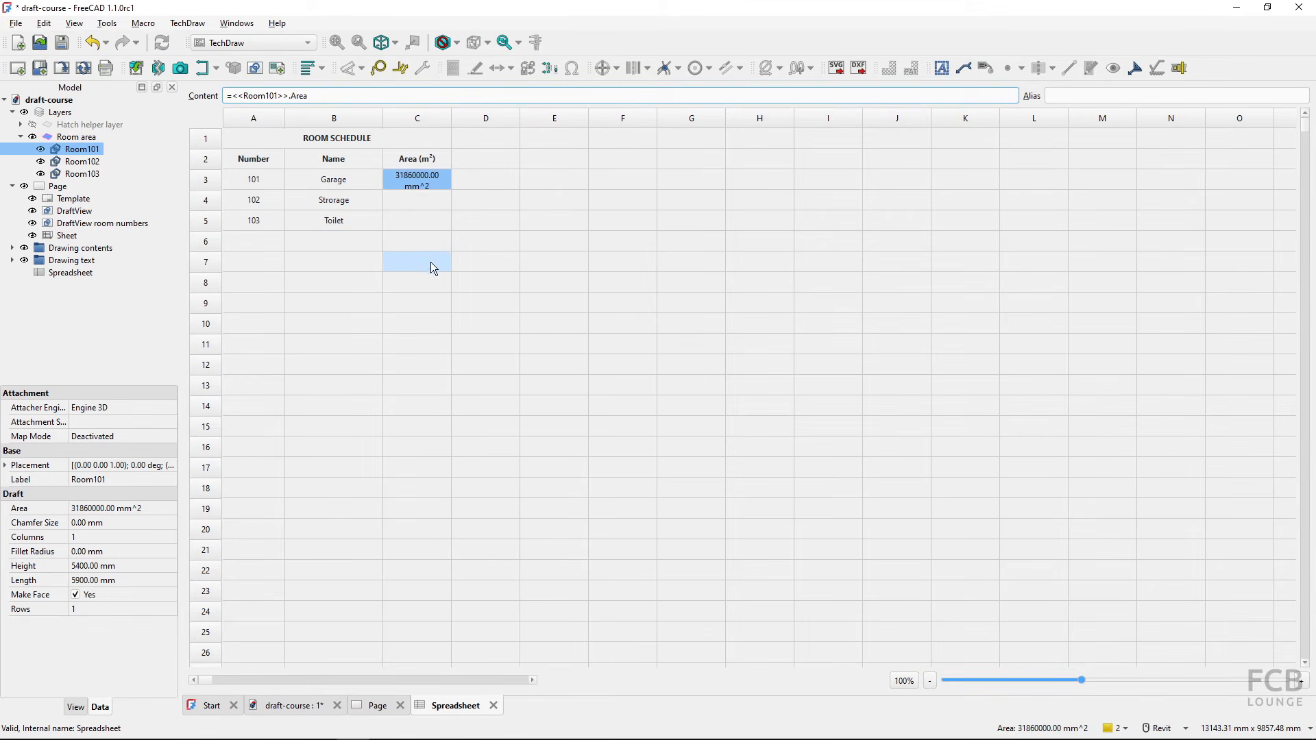
Check how the garage's area entry appears in the table on the drawing page and return to the spreadsheet.
left_click(425, 245)
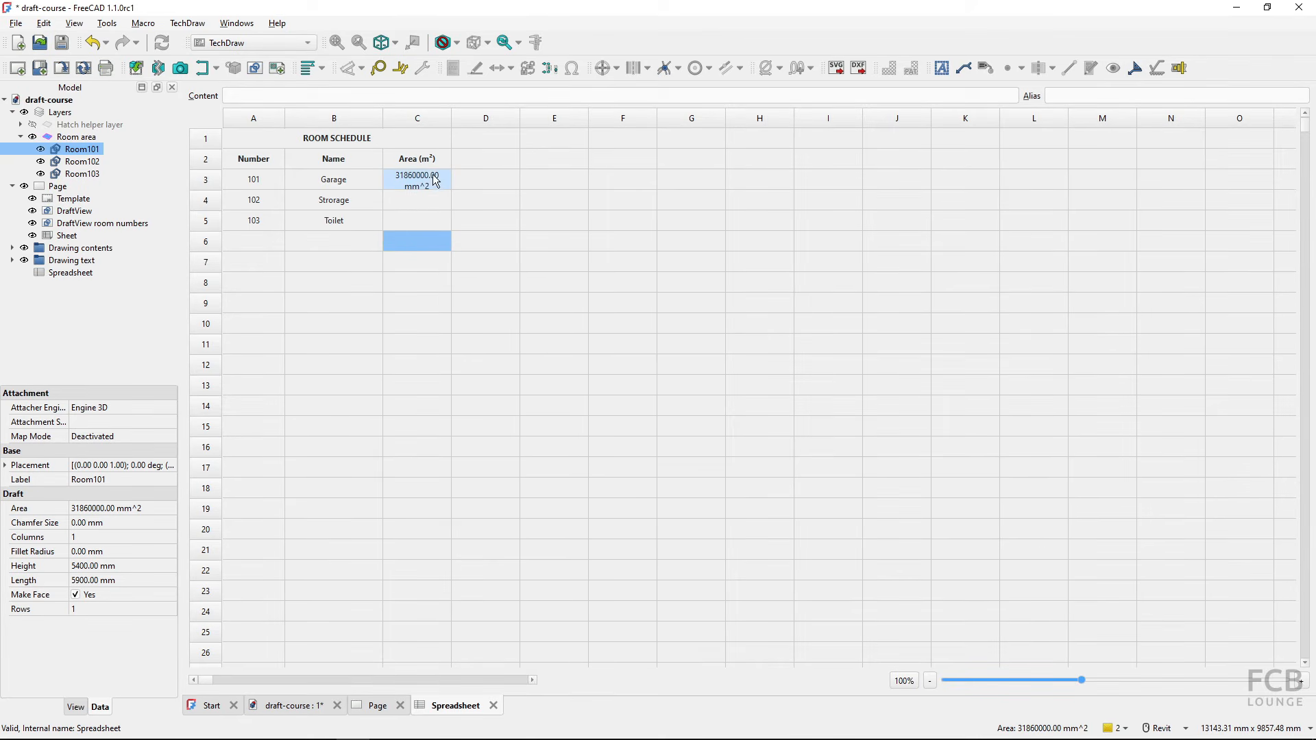
left_click(377, 706)
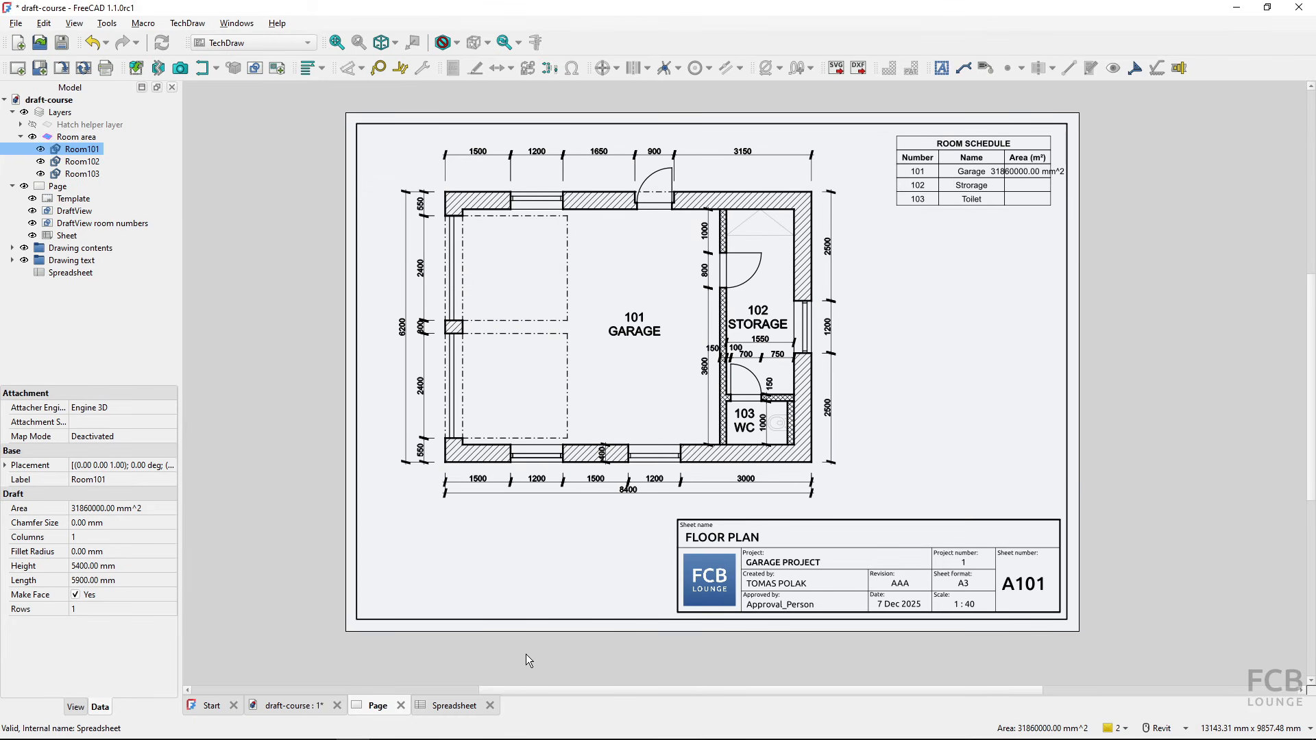
left_click(450, 708)
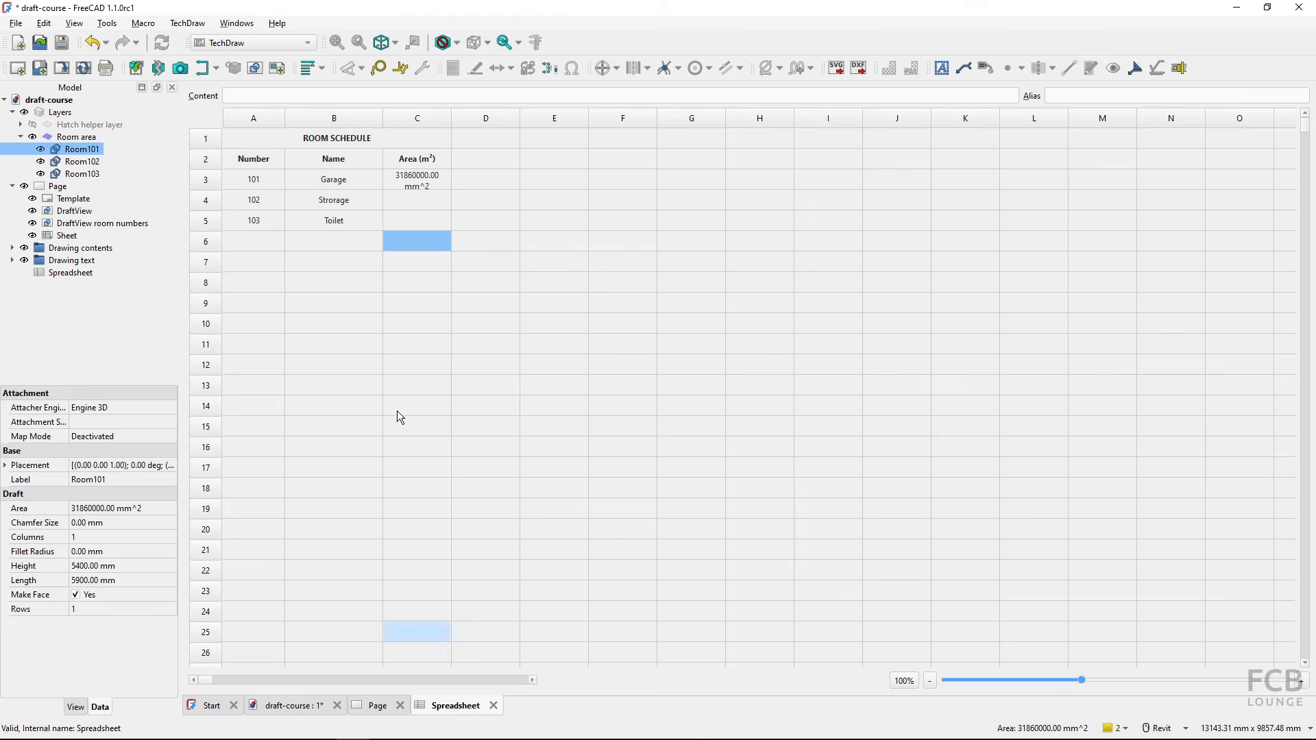
Convert the garage area in C3 to square metres by extending its formula to =<<Room101>>.Area / 1000000.
left_click(414, 184)
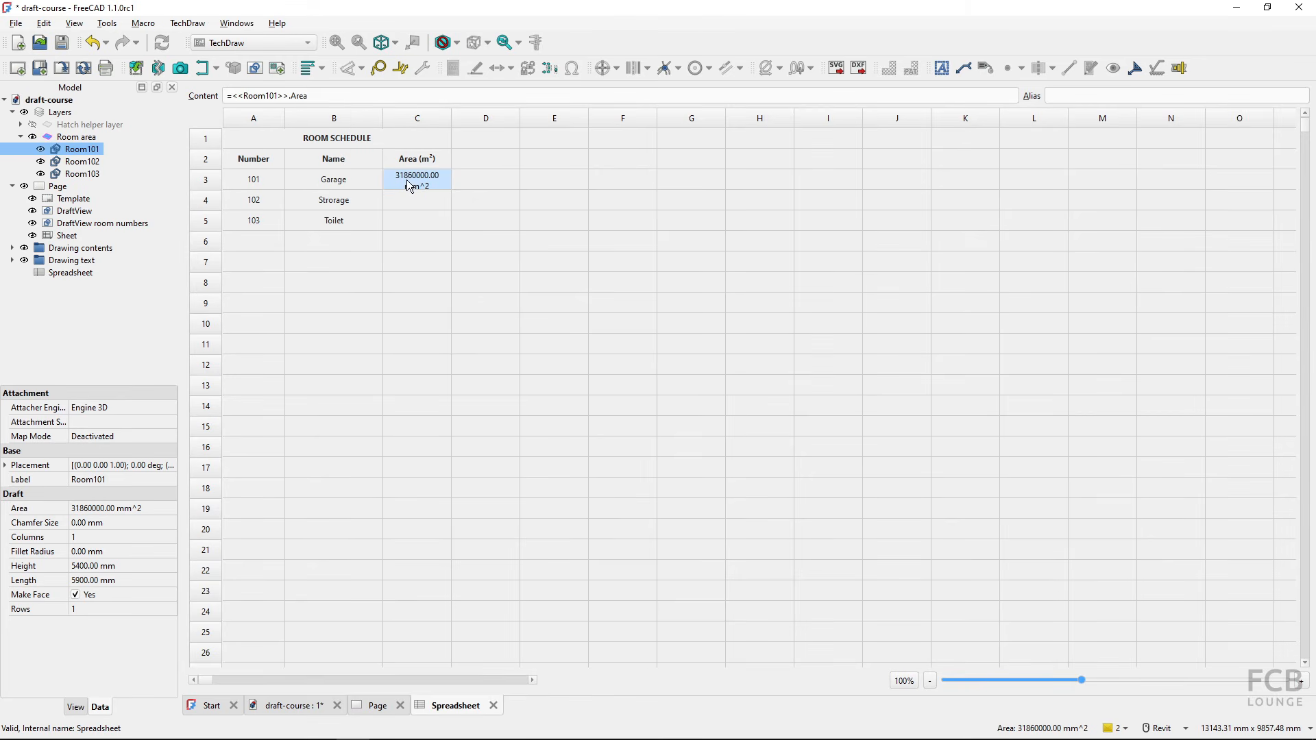
left_click(323, 98)
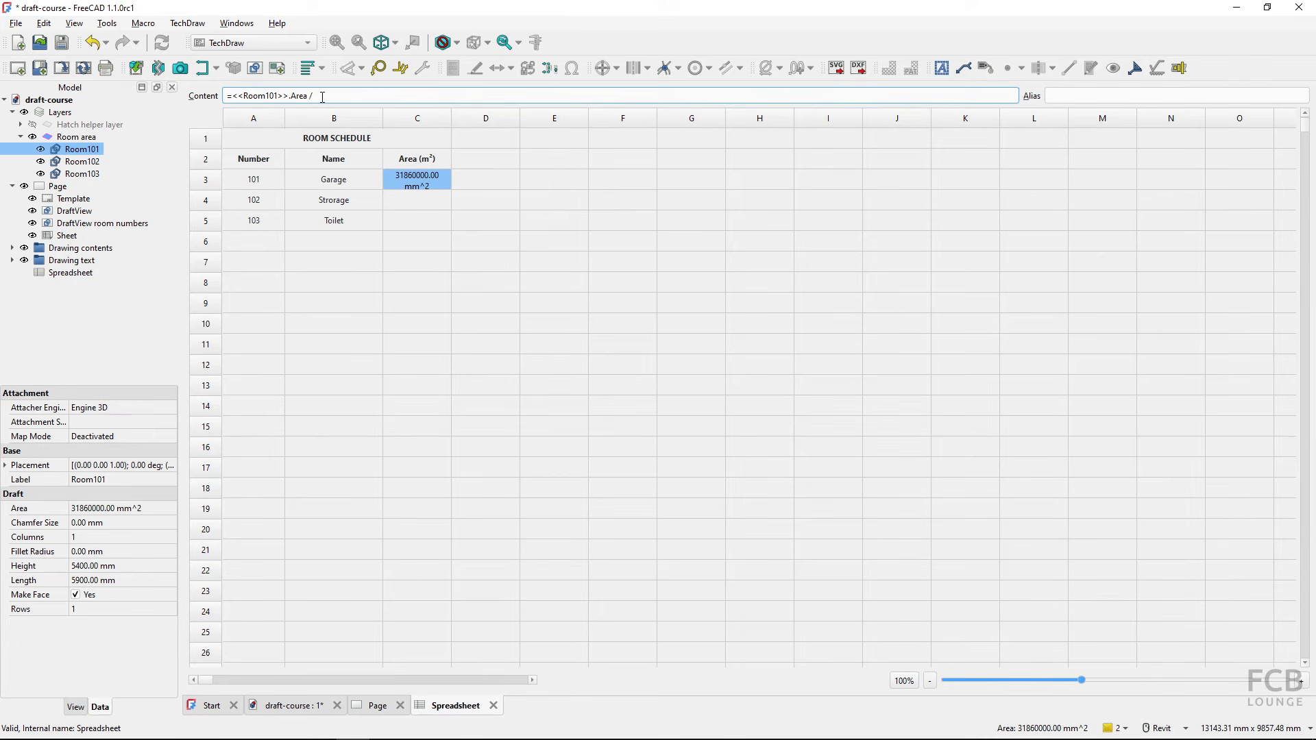
type("/ 10")
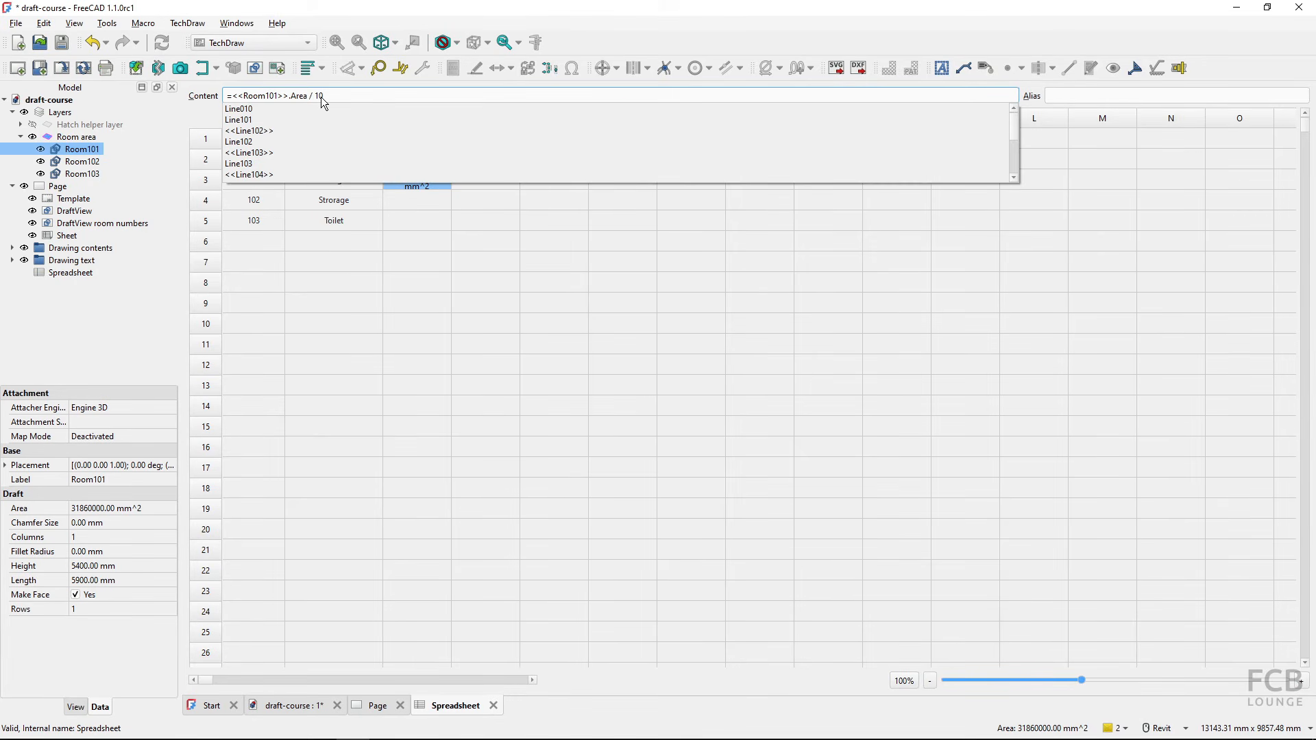
type("0000")
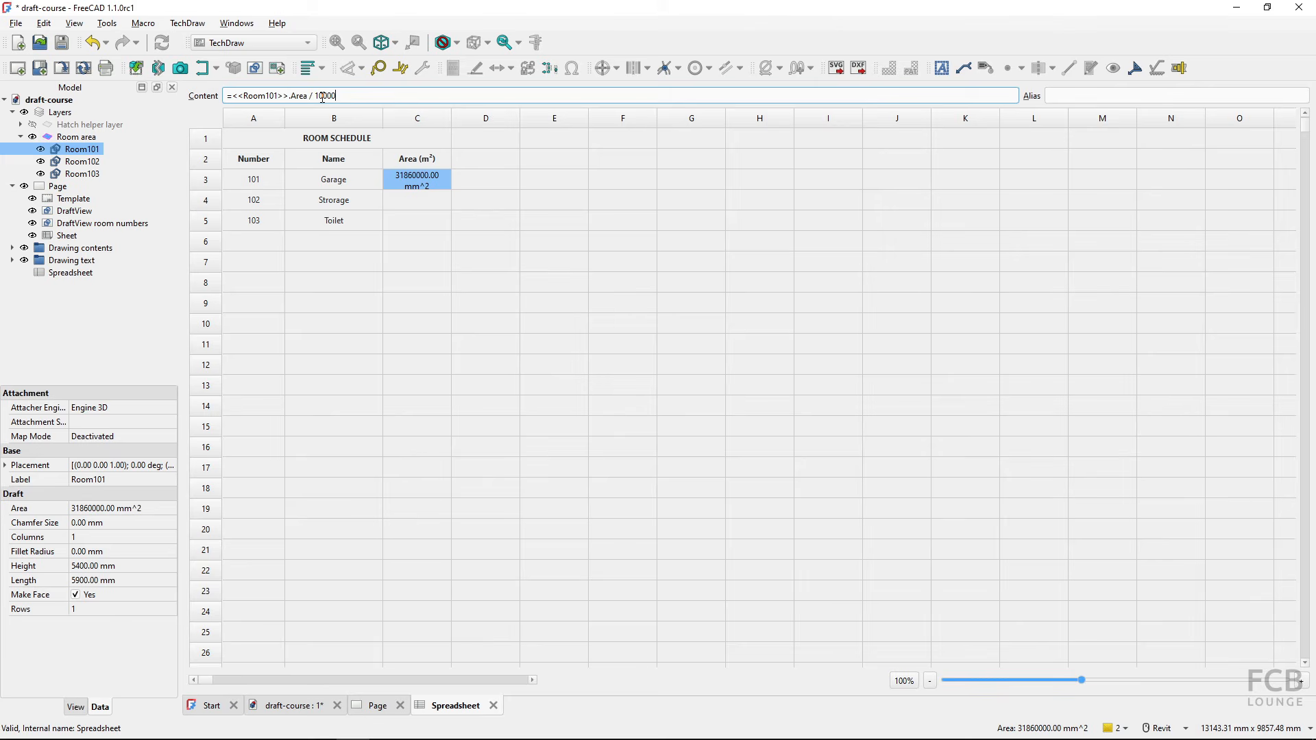
type("0")
key("Return")
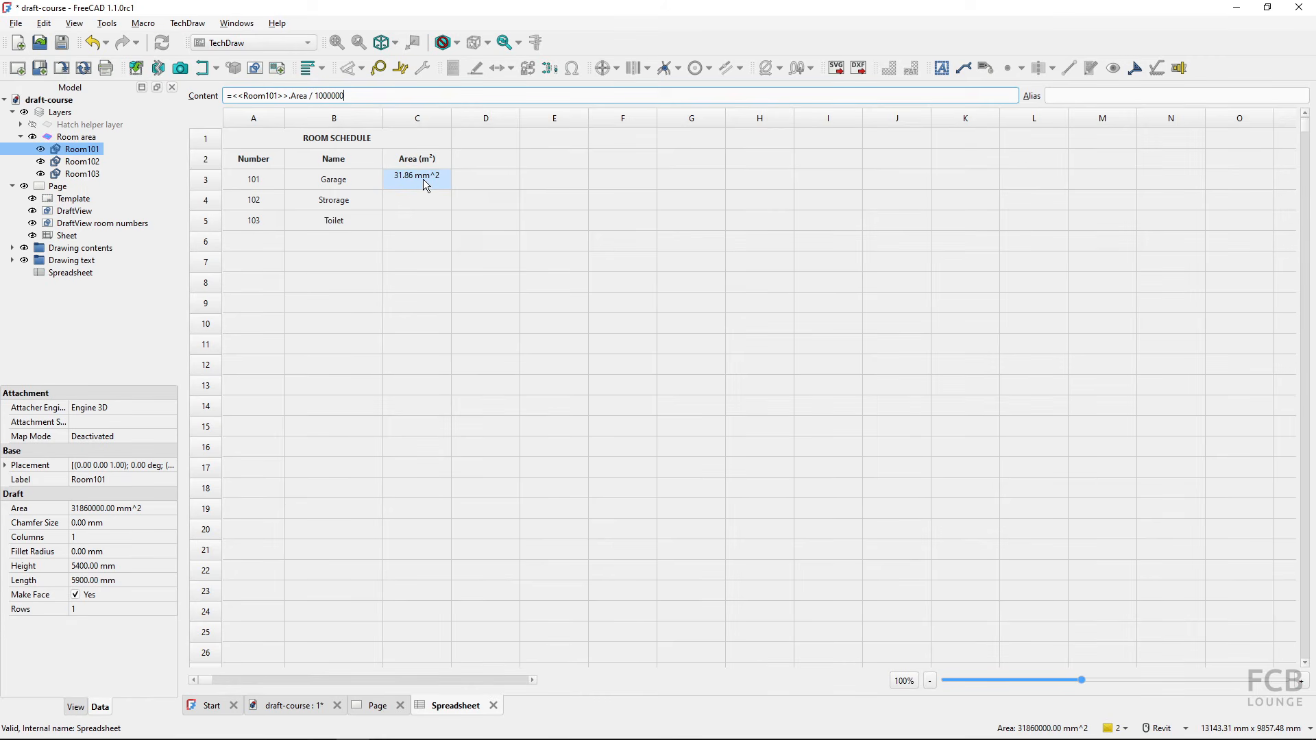
Strip the unit from the garage area by extending the C3 formula with / mm^2.
key("ctrl")
key("ctrl")
key("ctrl")
key("ctrl")
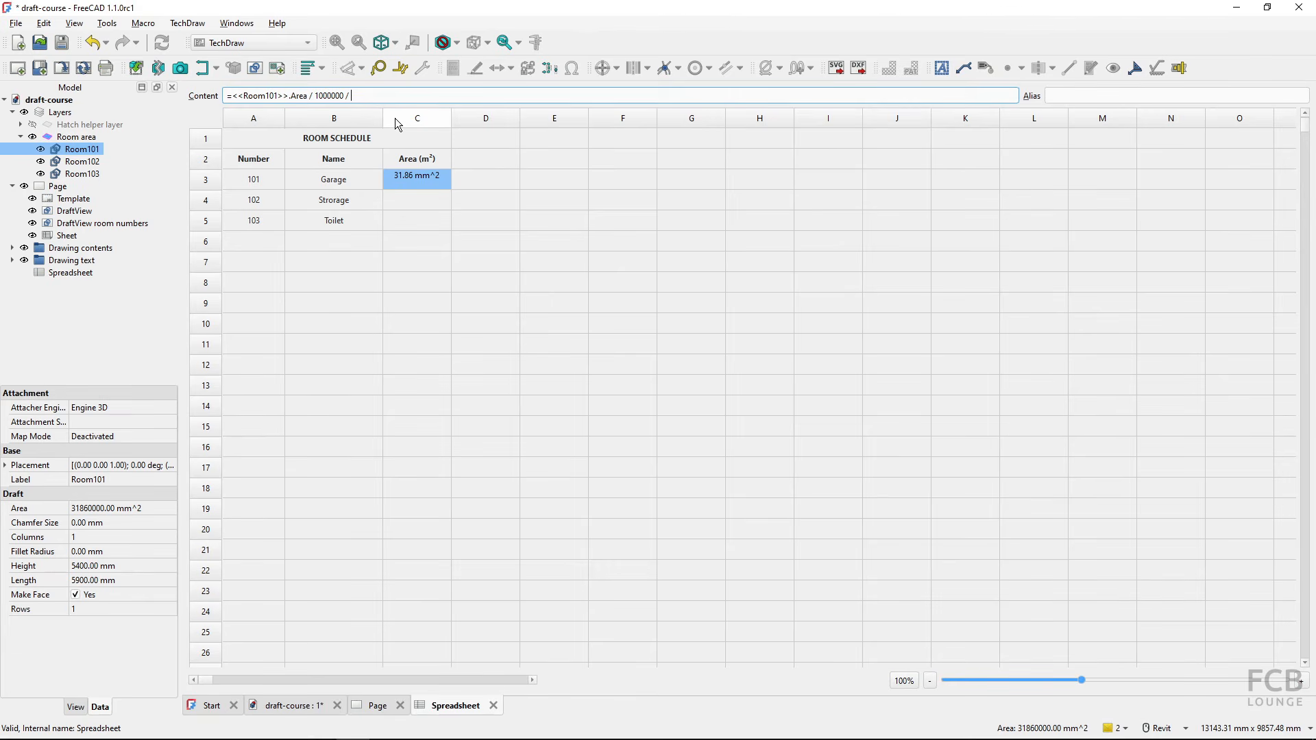
type("mm")
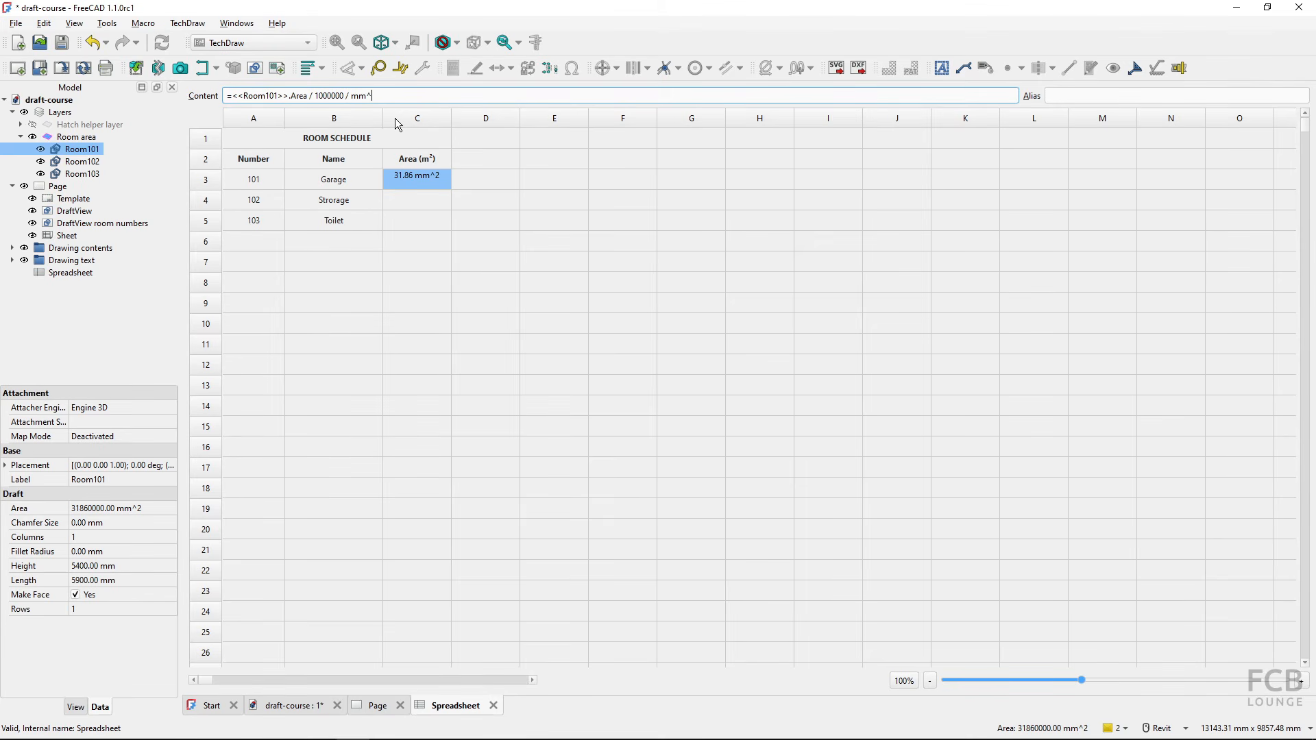
type("^2")
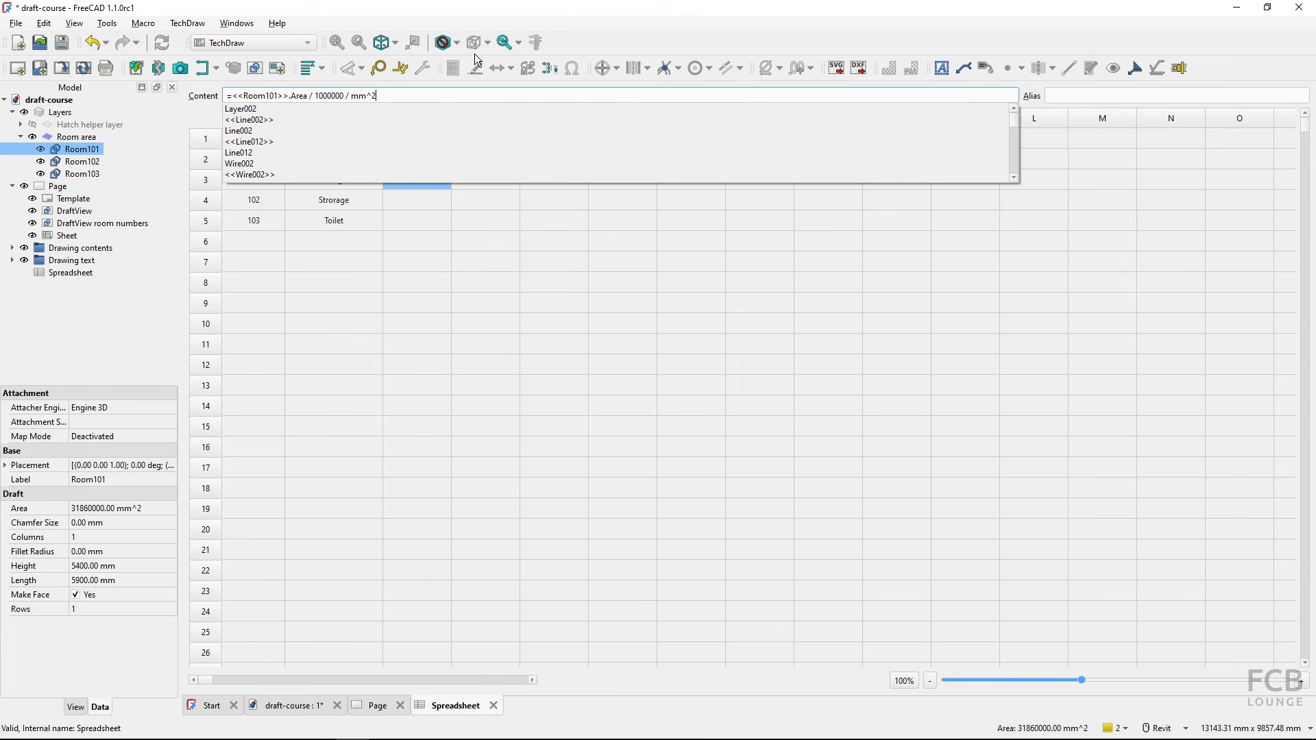
key("Return")
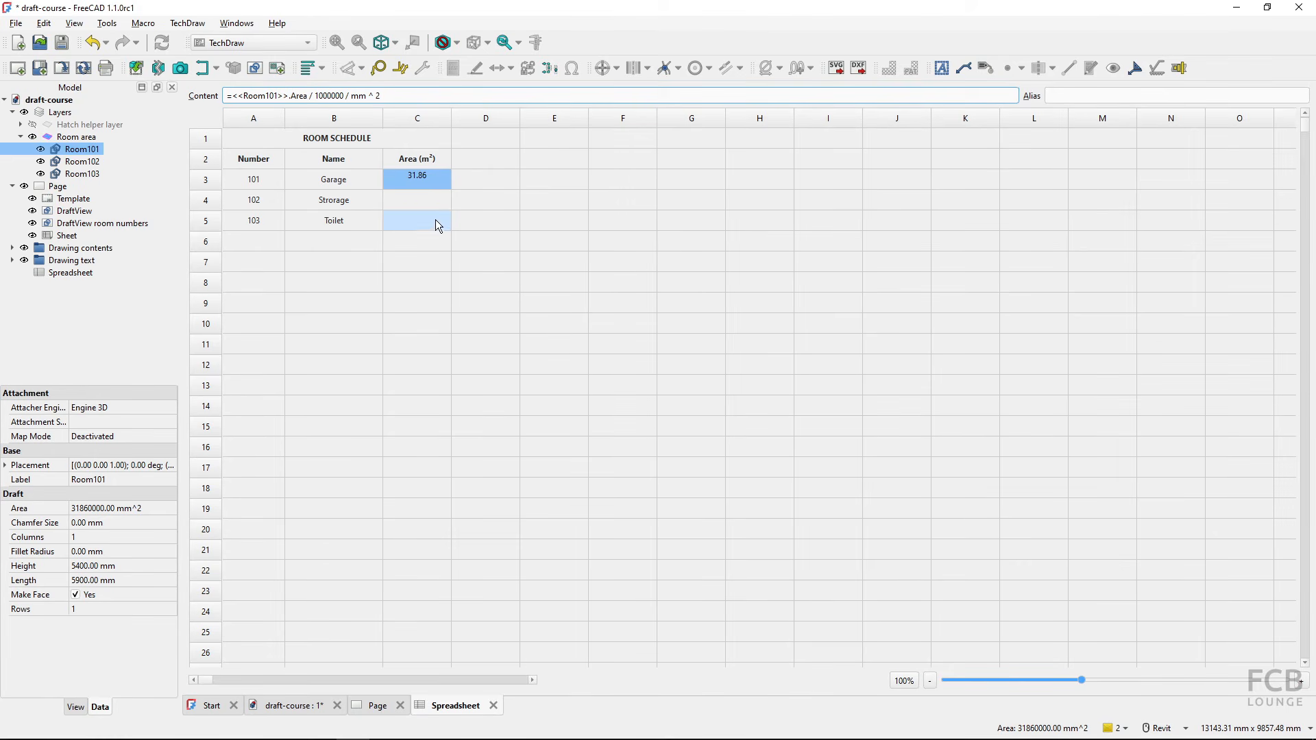
left_click(443, 201)
Reuse the garage's area formula in C4 for the storage room, changing it to =<<Room102>>.Area / 1000000 / mm ^ 2.
left_click(426, 183)
left_click_drag(193, 106, 192, 95)
key("ctrl+c")
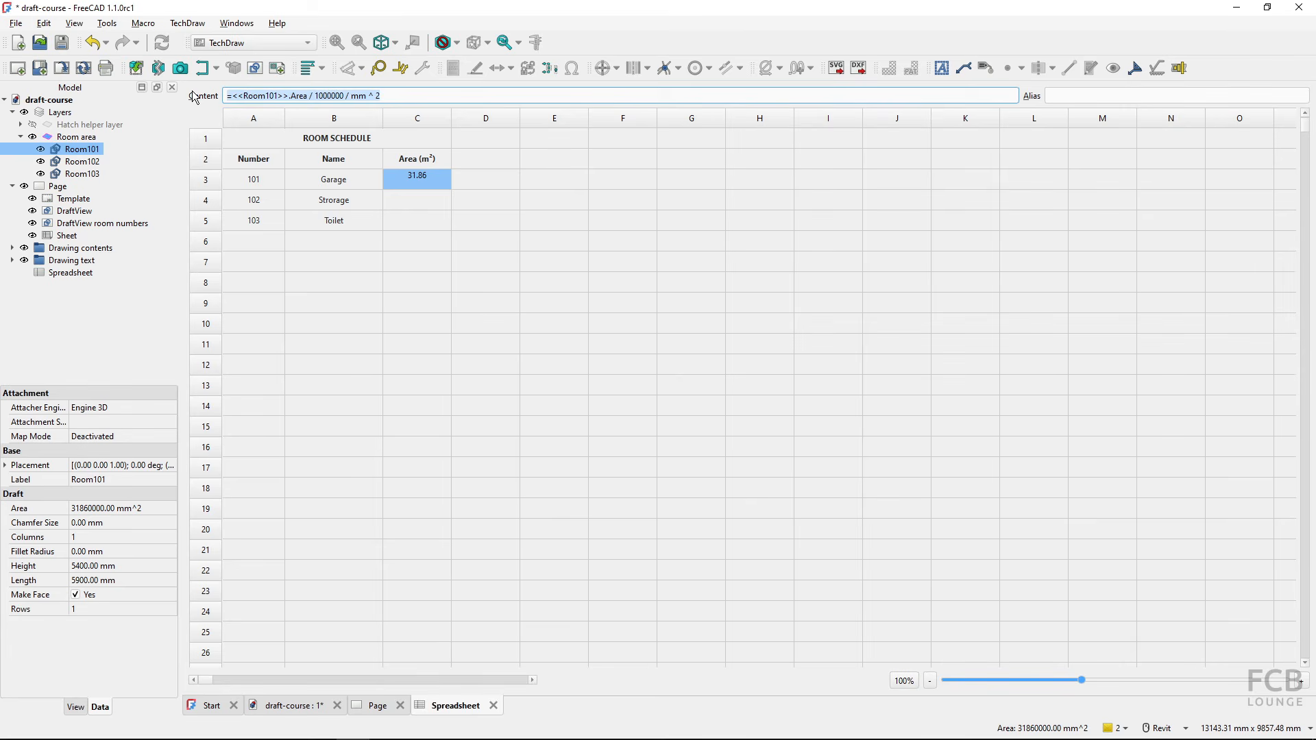
left_click(404, 207)
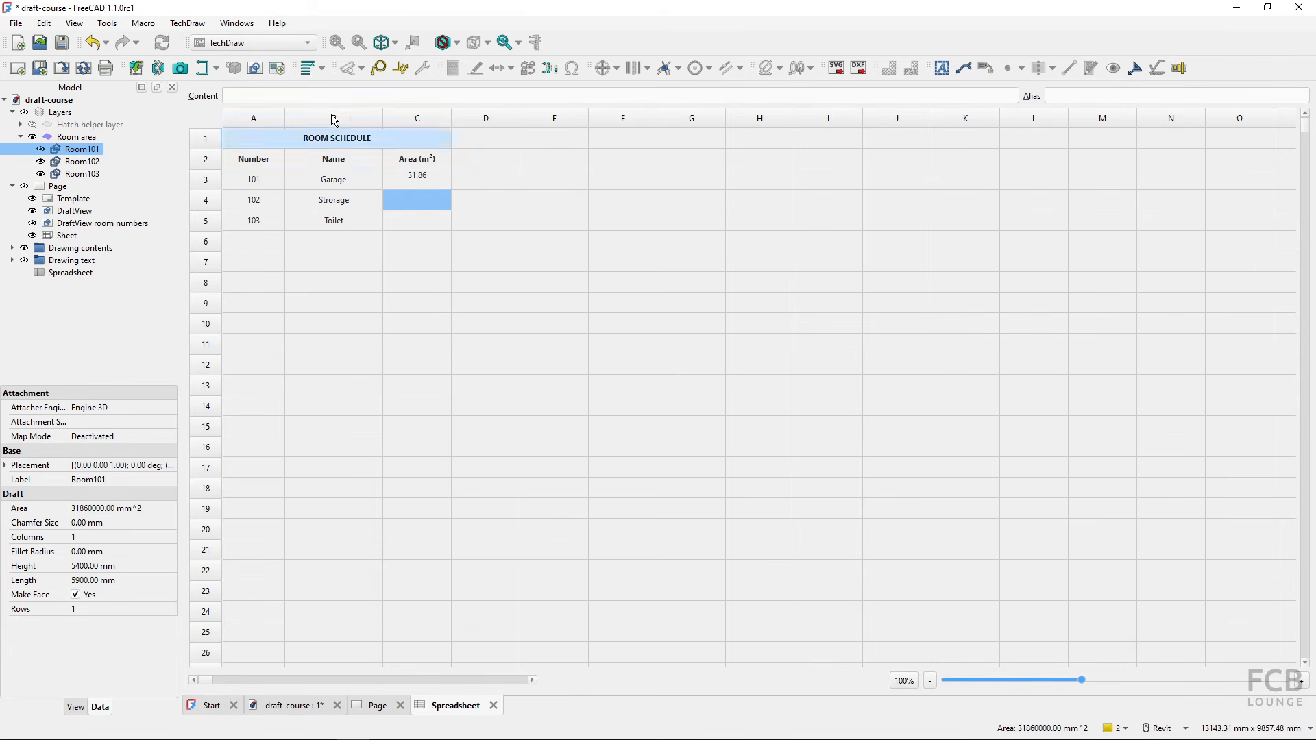
left_click(308, 96)
key("ctrl+v")
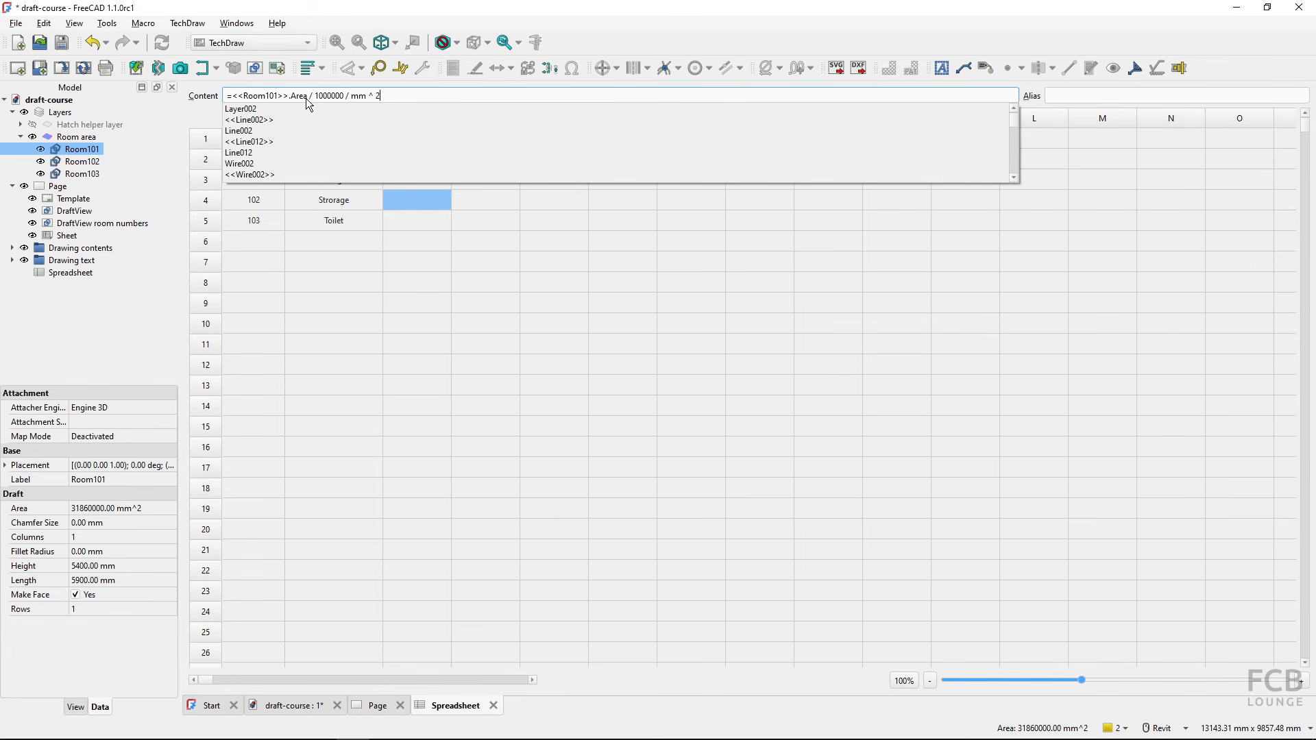
left_click(276, 95)
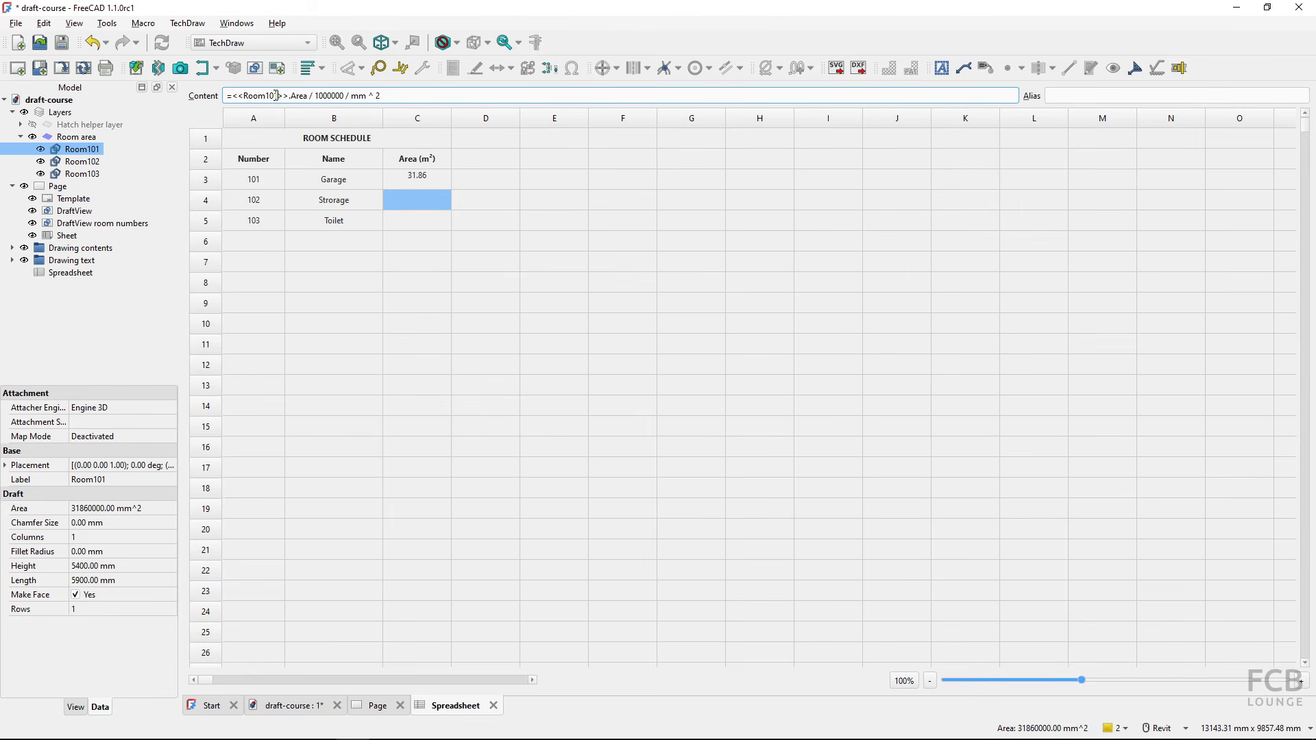
key("BackSpace")
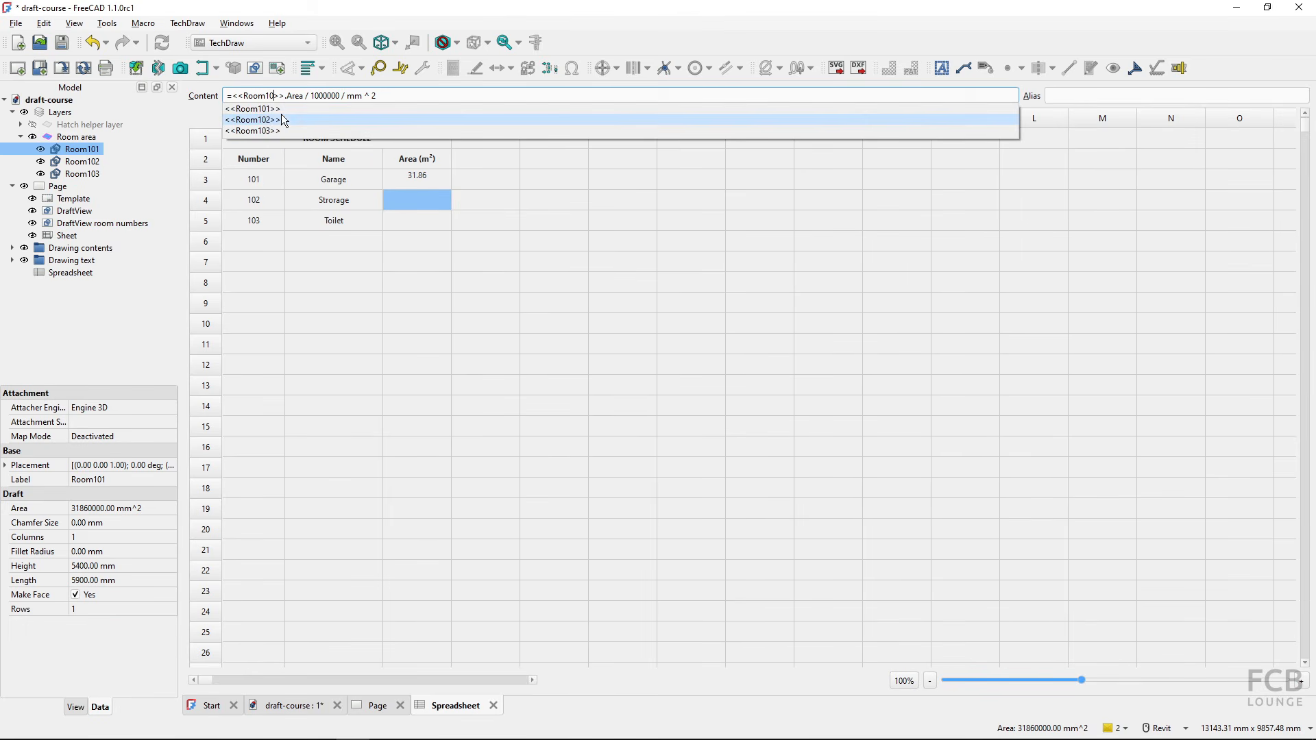
type("2")
key("Return")
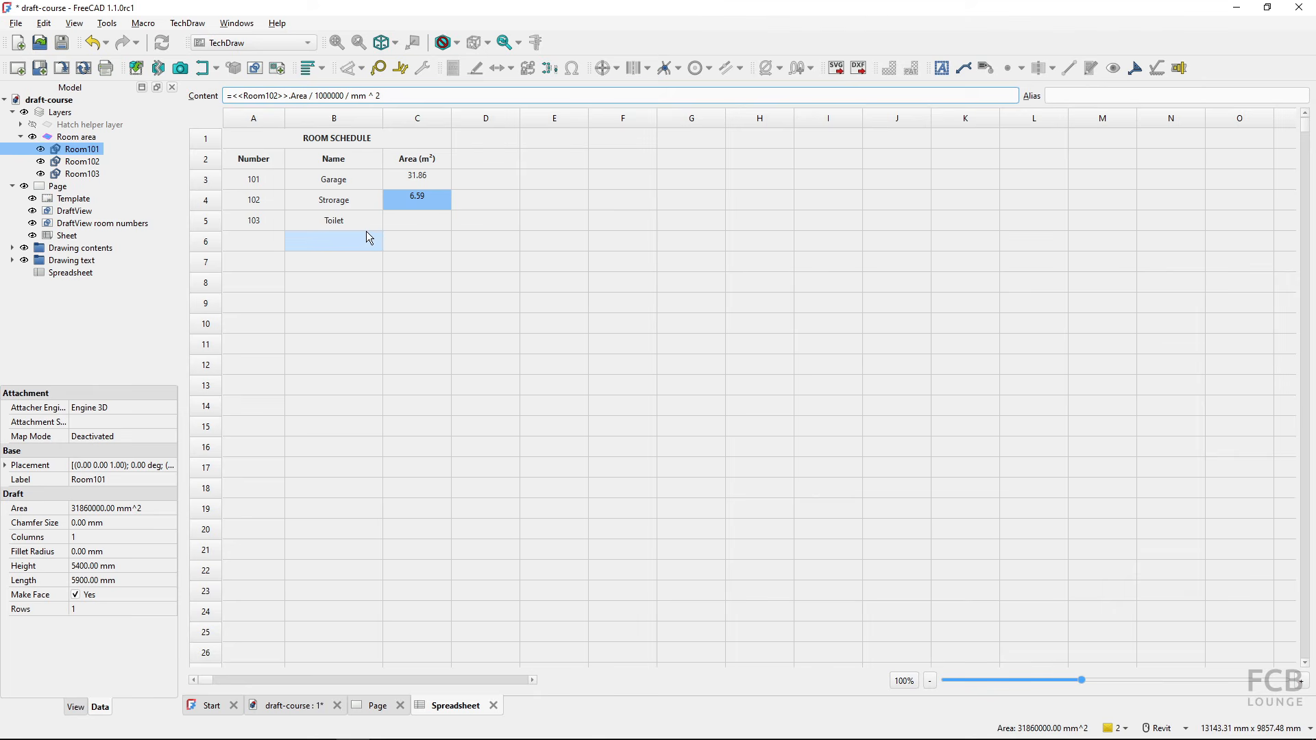
Reuse the area formula in C5 for the toilet, changing it to =<<Room103>>.Area / 1000000 / mm ^ 2.
left_click(418, 219)
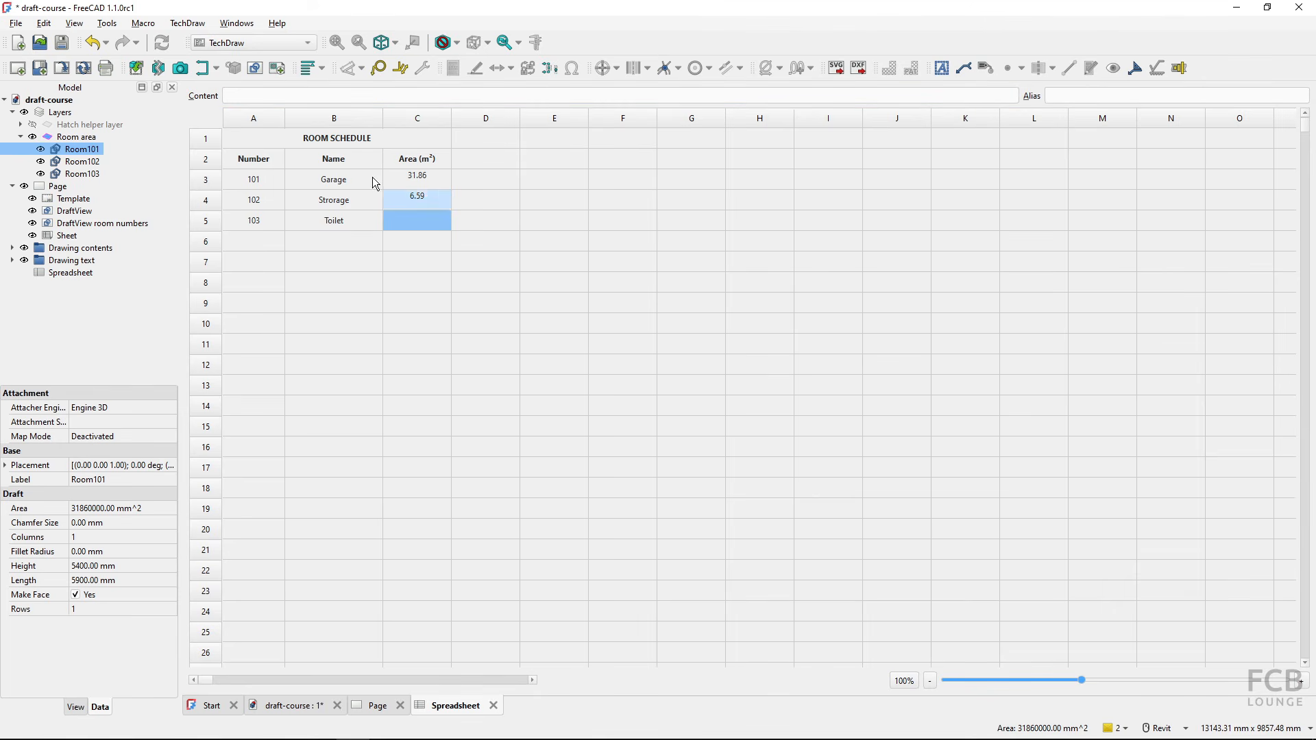
left_click(259, 97)
key("ctrl+v")
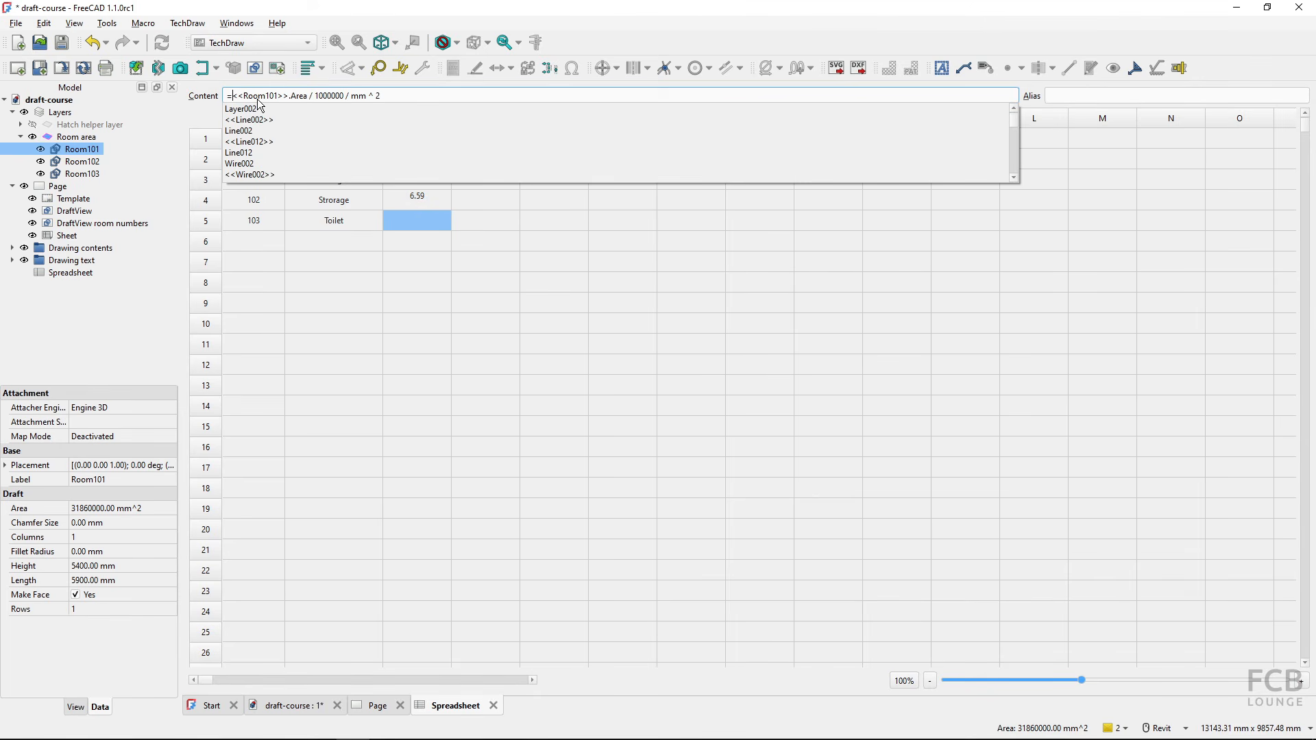
type("3")
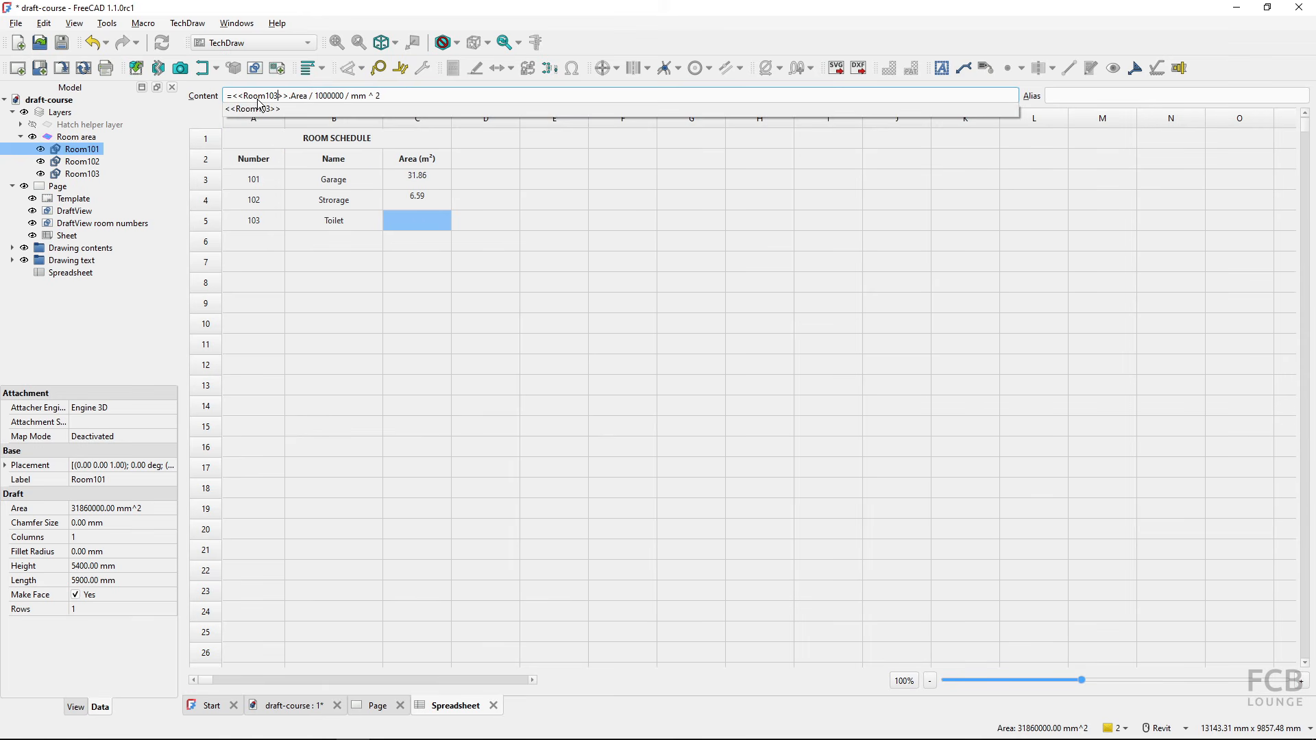
key("Return")
left_click(395, 281)
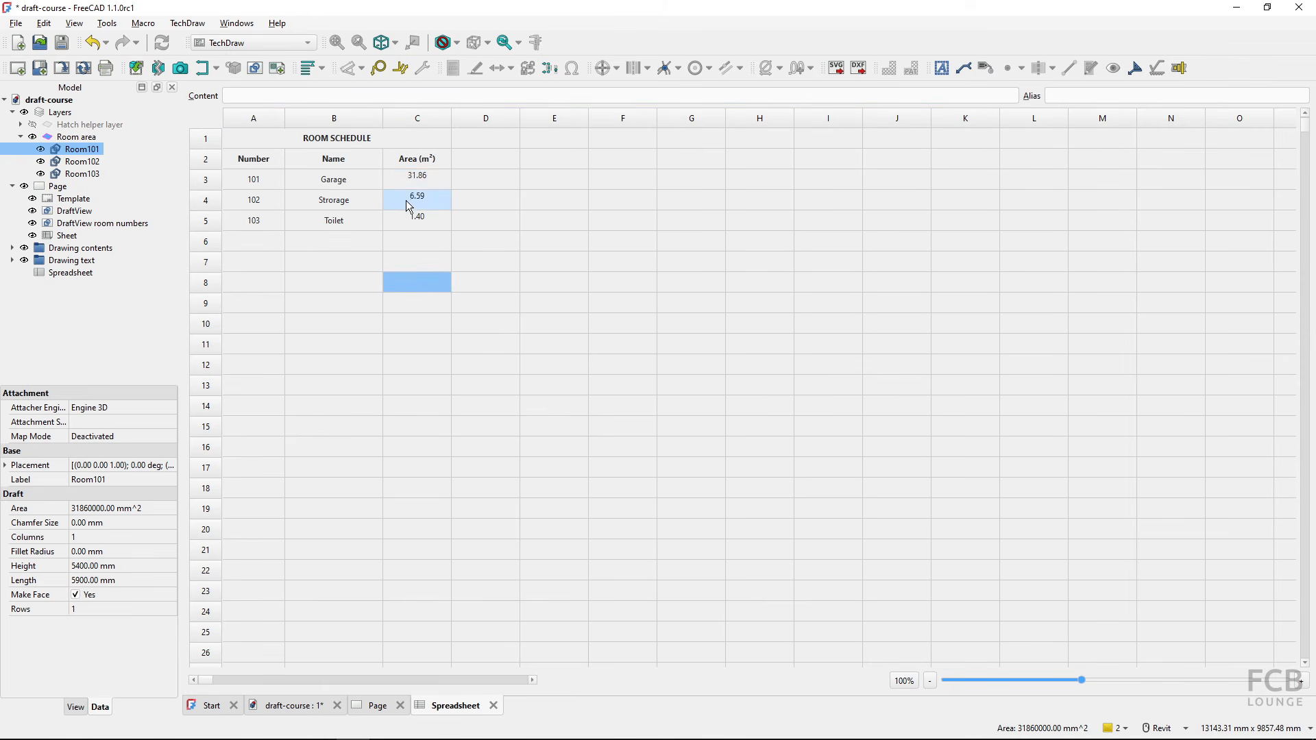
Vertically centre the area values in C3 to C5 using the Spreadsheet workbench.
left_click_drag(402, 178, 415, 202)
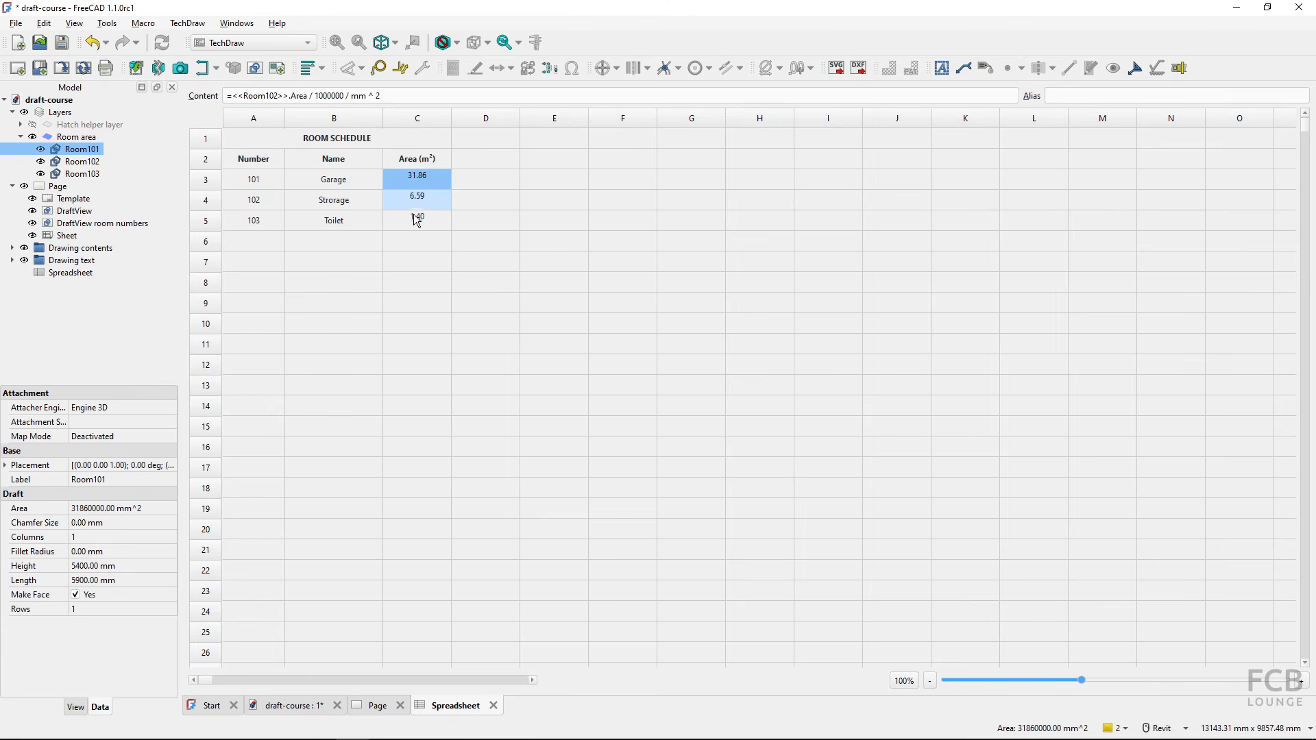
left_click(274, 44)
left_click(240, 207)
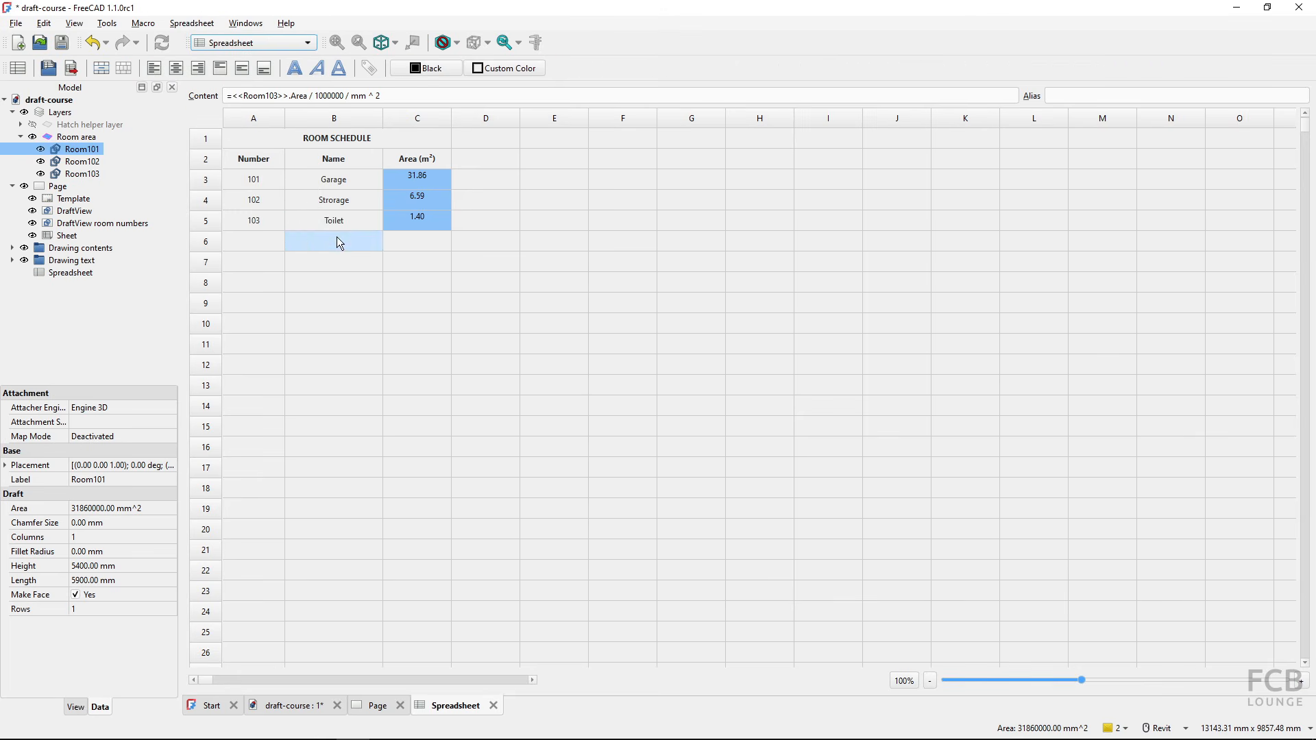
left_click(242, 69)
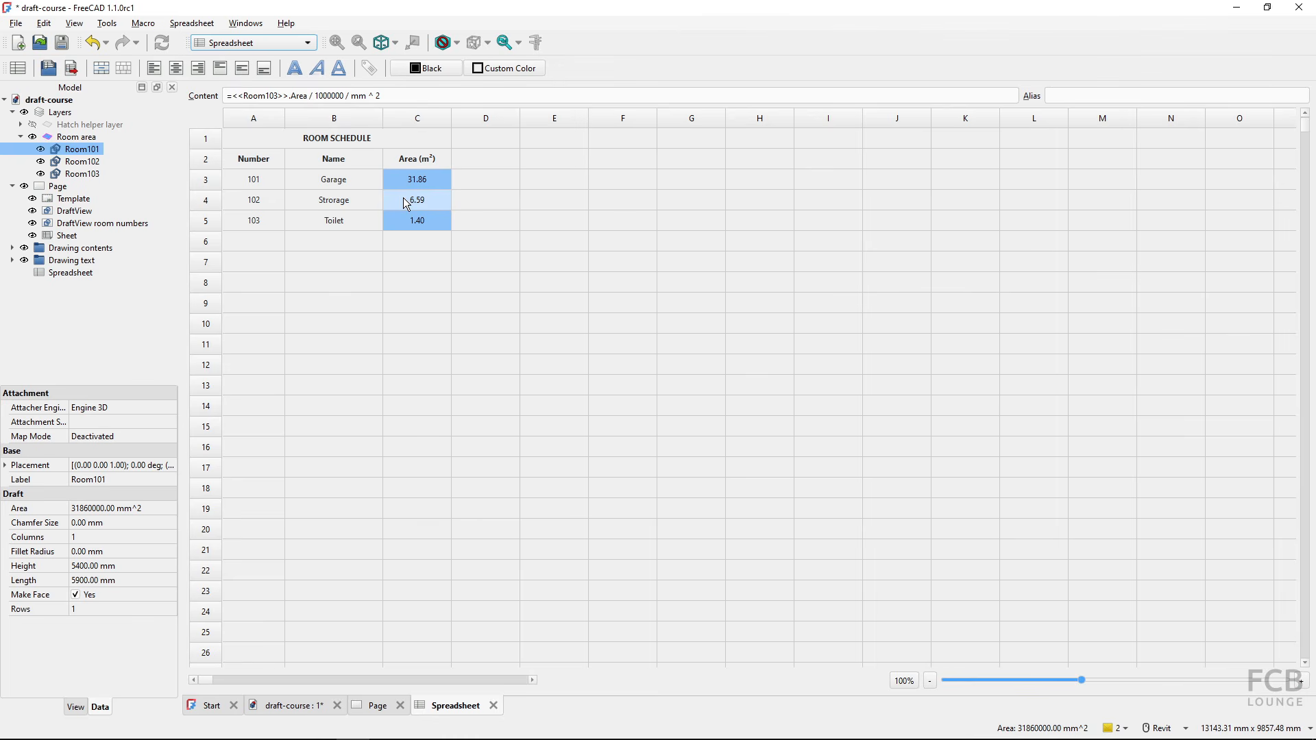
View the room schedule table on the drawing page and collapse the Room area, Layers and Page groups in the model tree.
left_click(376, 706)
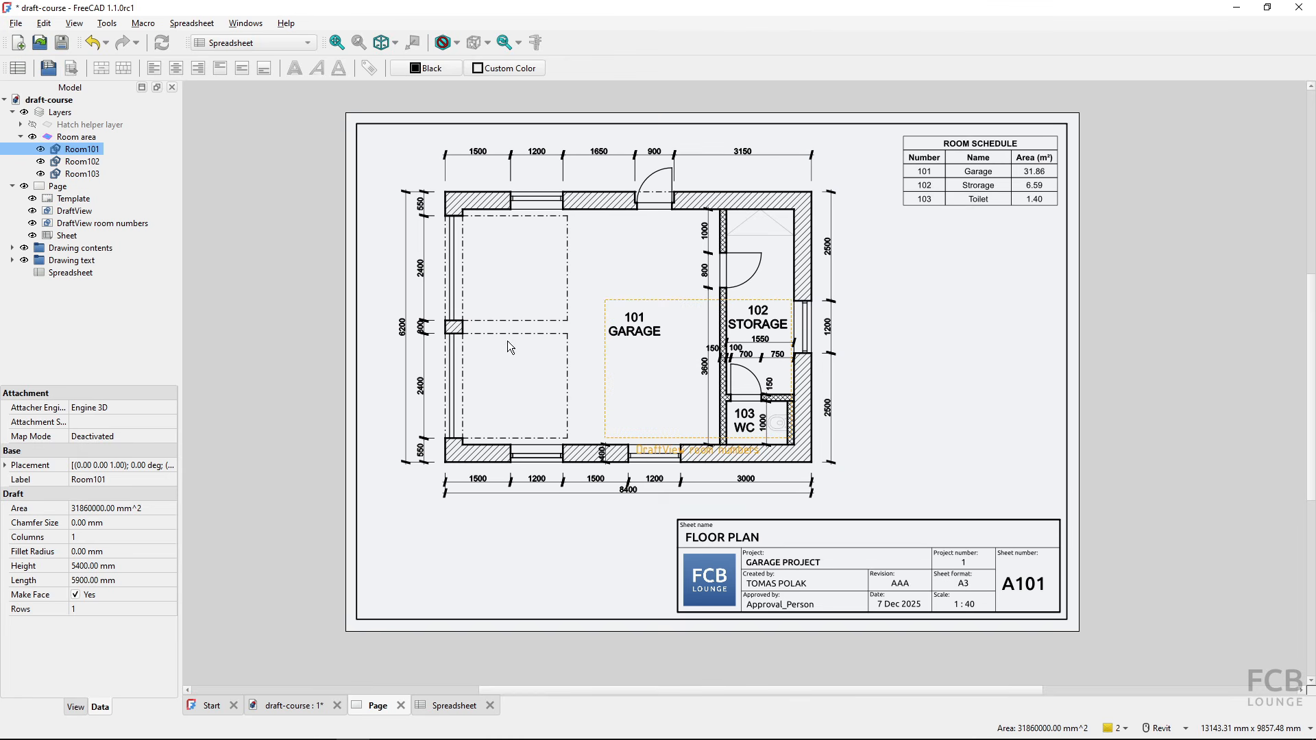
left_click(21, 138)
left_click(13, 112)
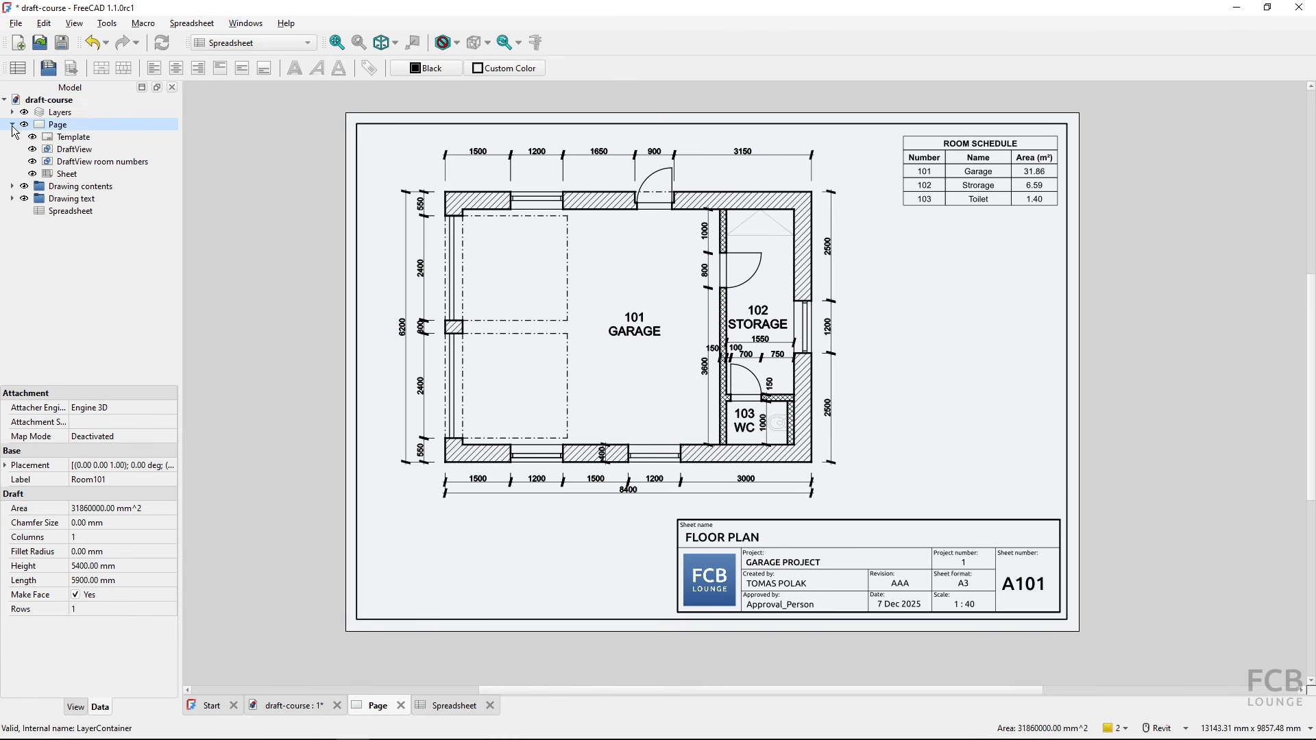
left_click(12, 124)
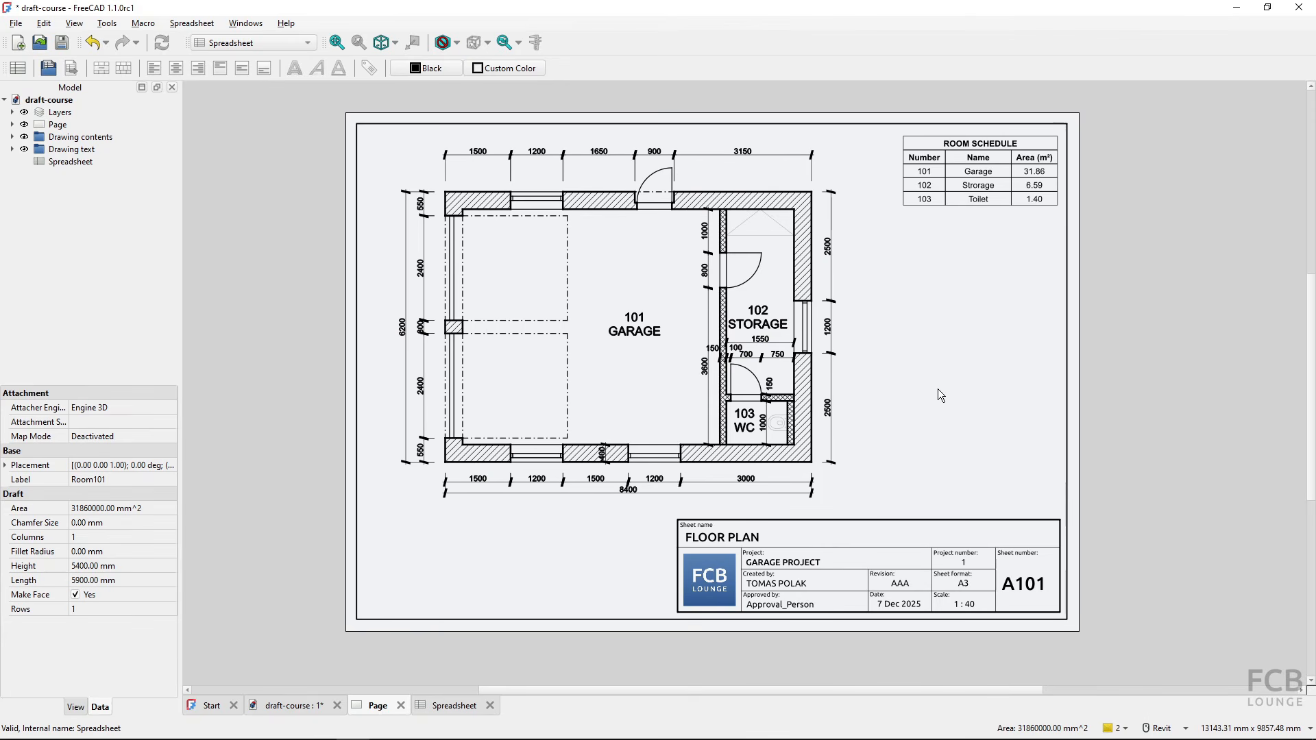
left_click(982, 201)
key("ctrl")
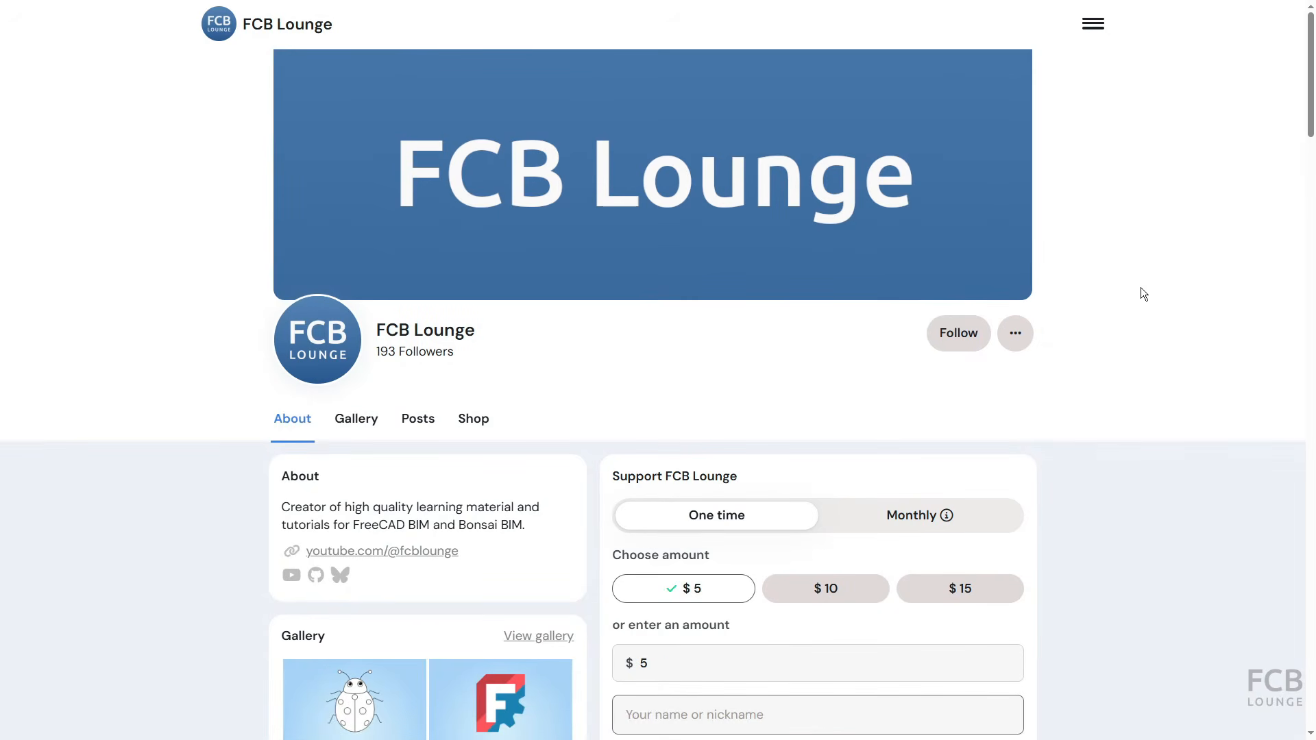
Switch to the FCB Lounge support page in the browser and submit a one-time $15 tip with the supporter's name and the message "Thank you!".
left_click_drag(1311, 117, 1313, 180)
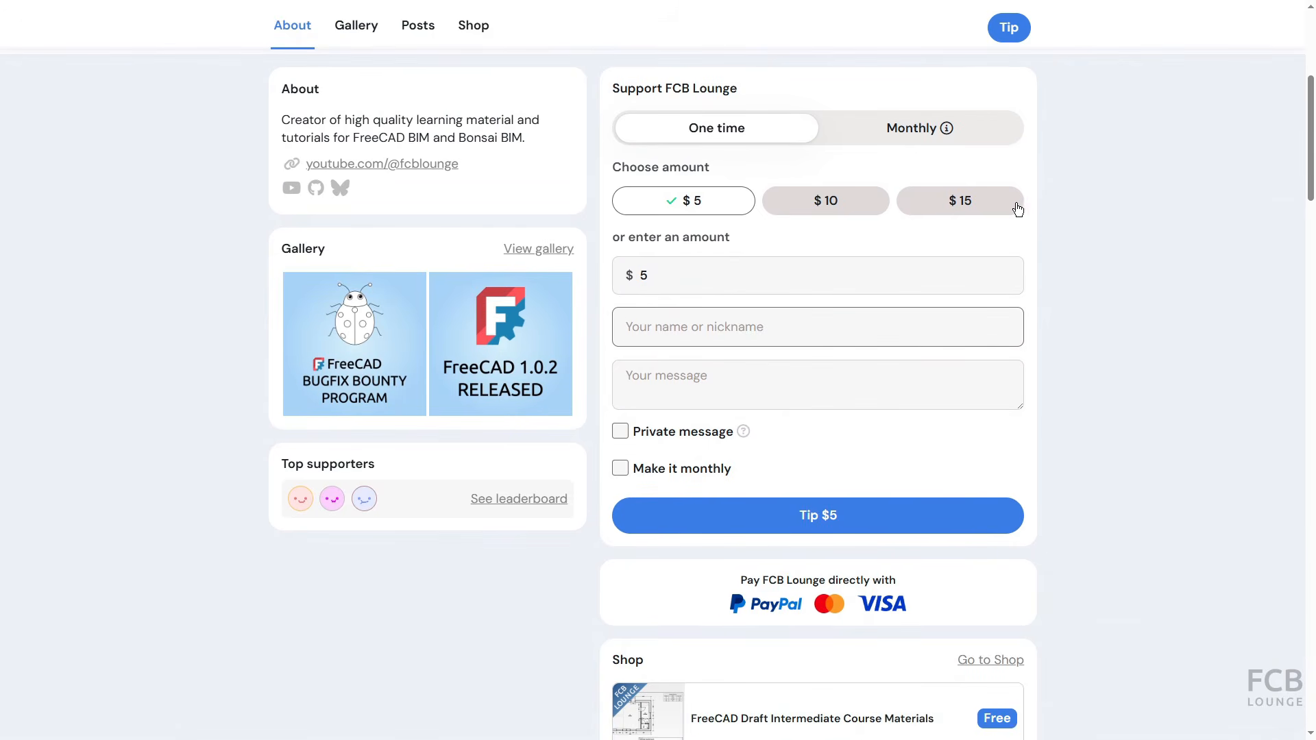
left_click(979, 209)
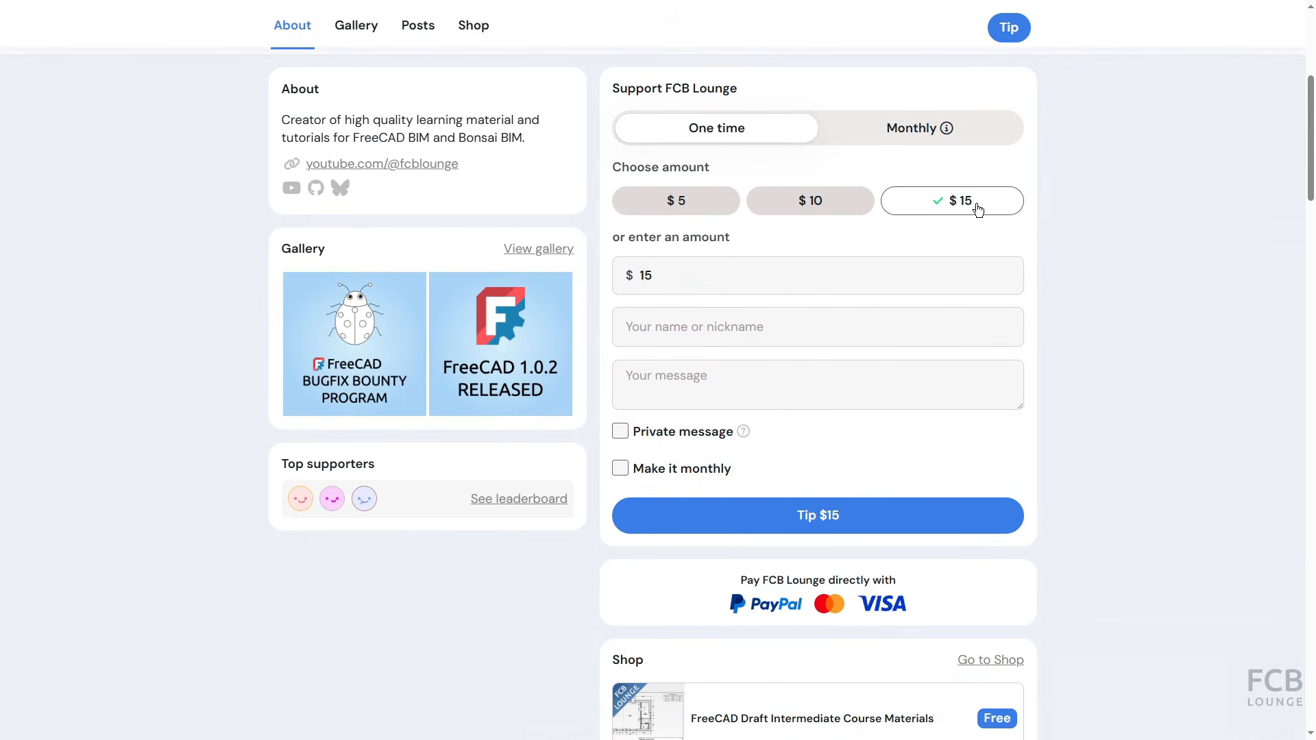
left_click(670, 336)
type("Jane")
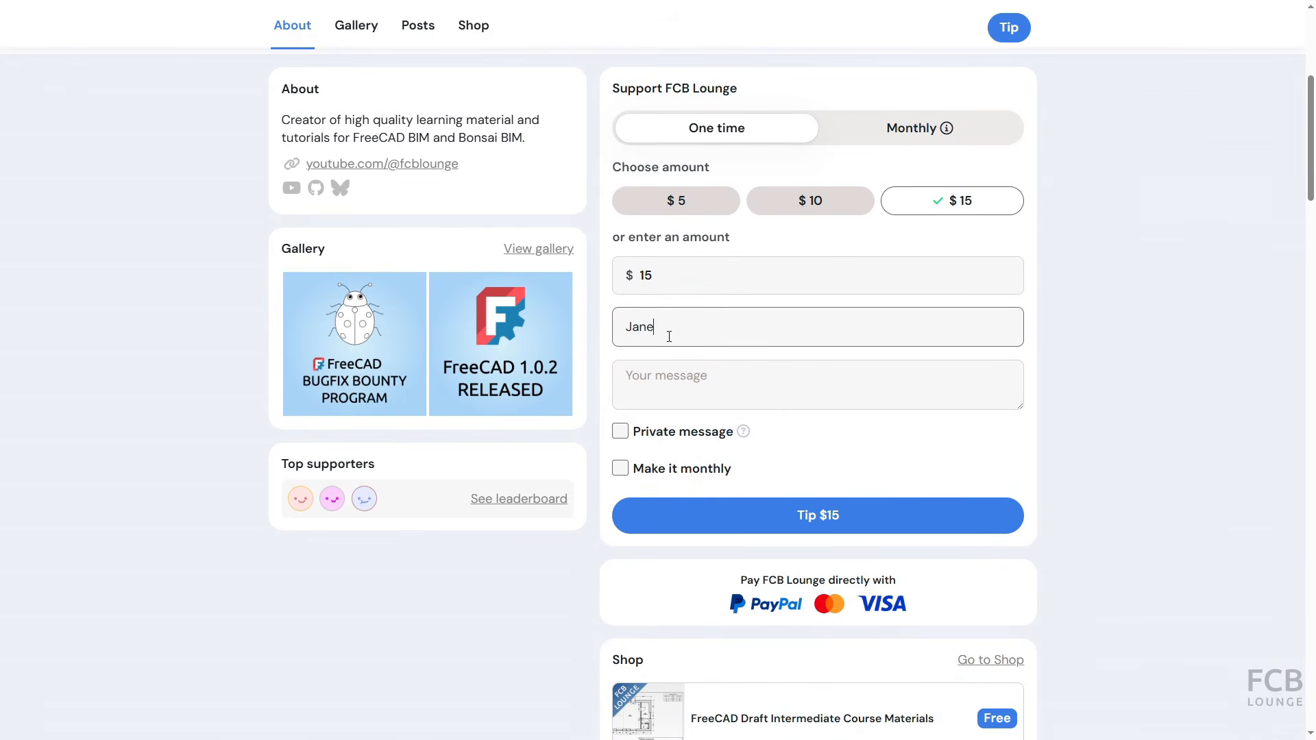
left_click(645, 367)
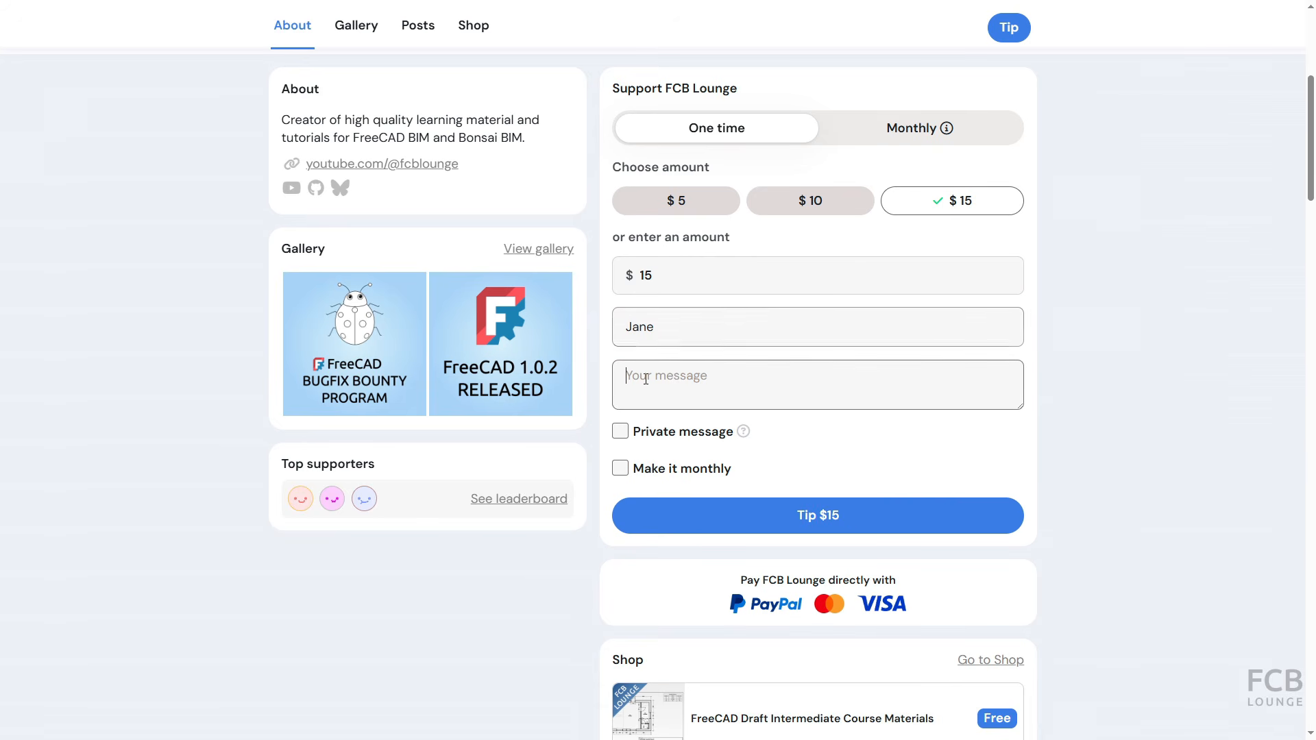
type("Thank you")
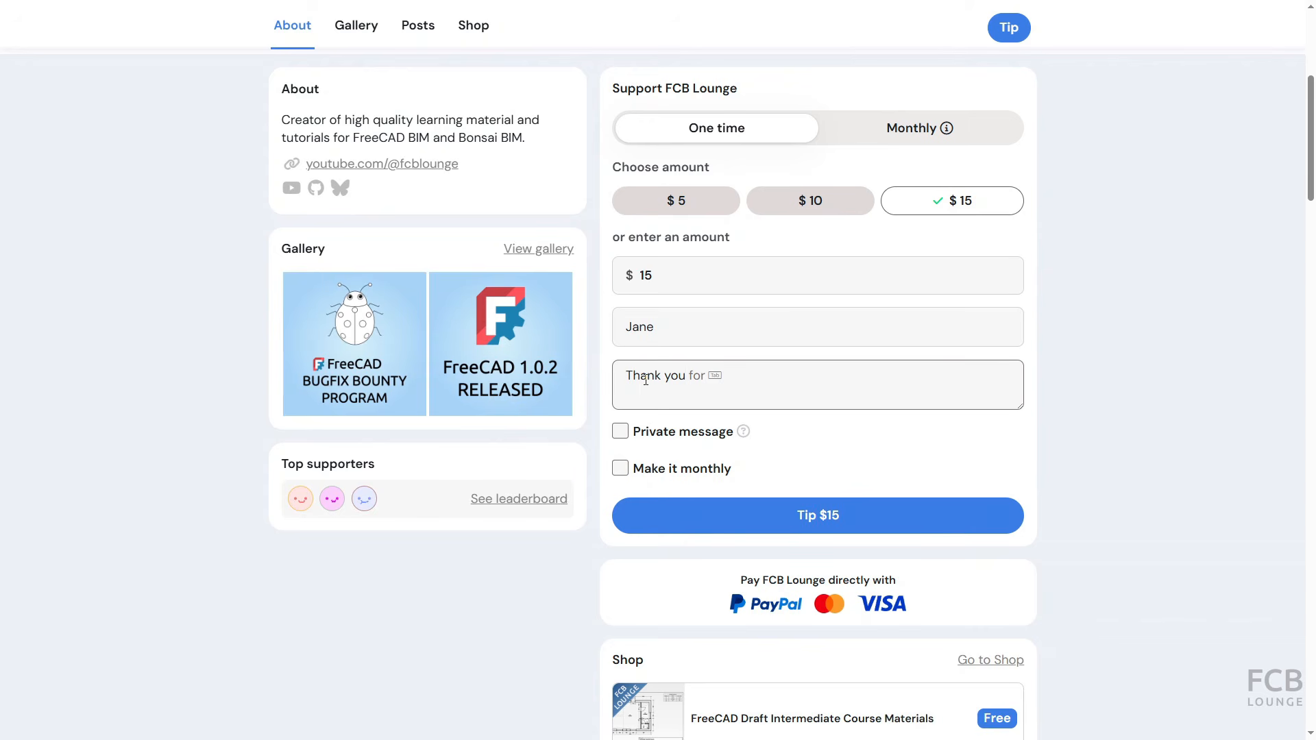
type("!")
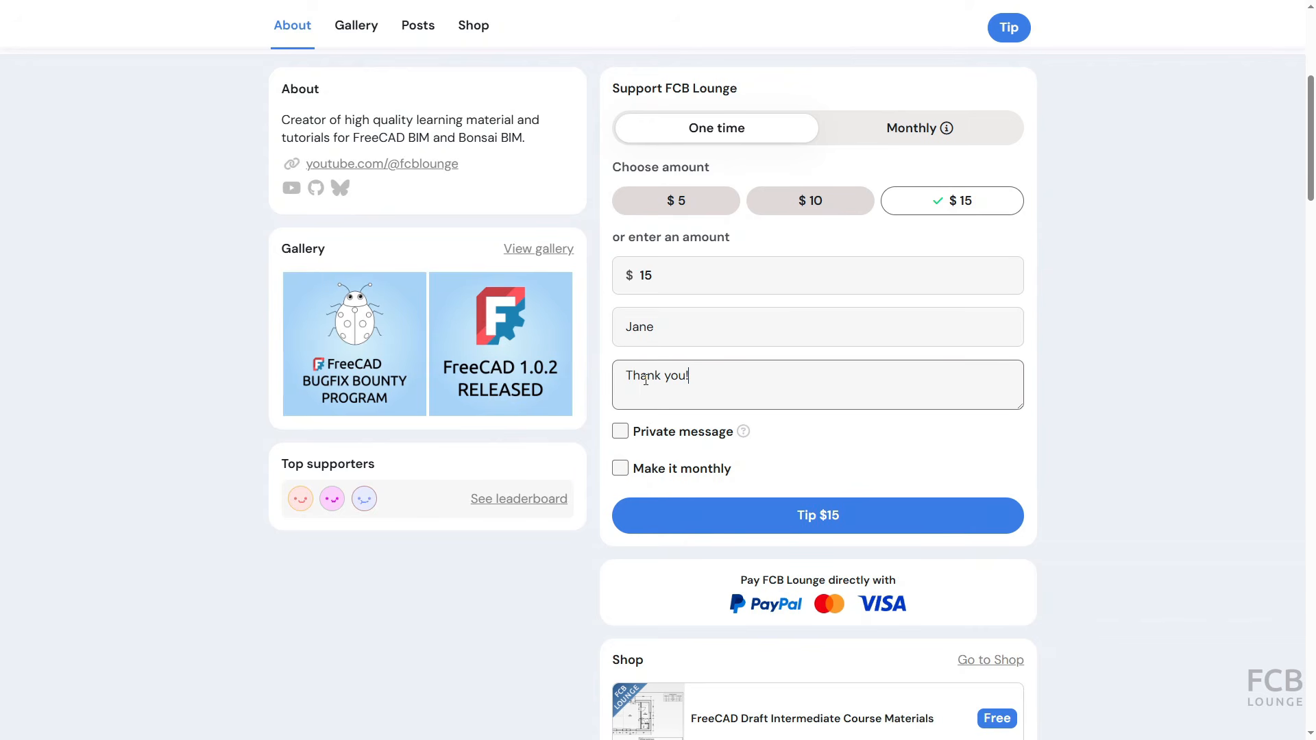
left_click(812, 519)
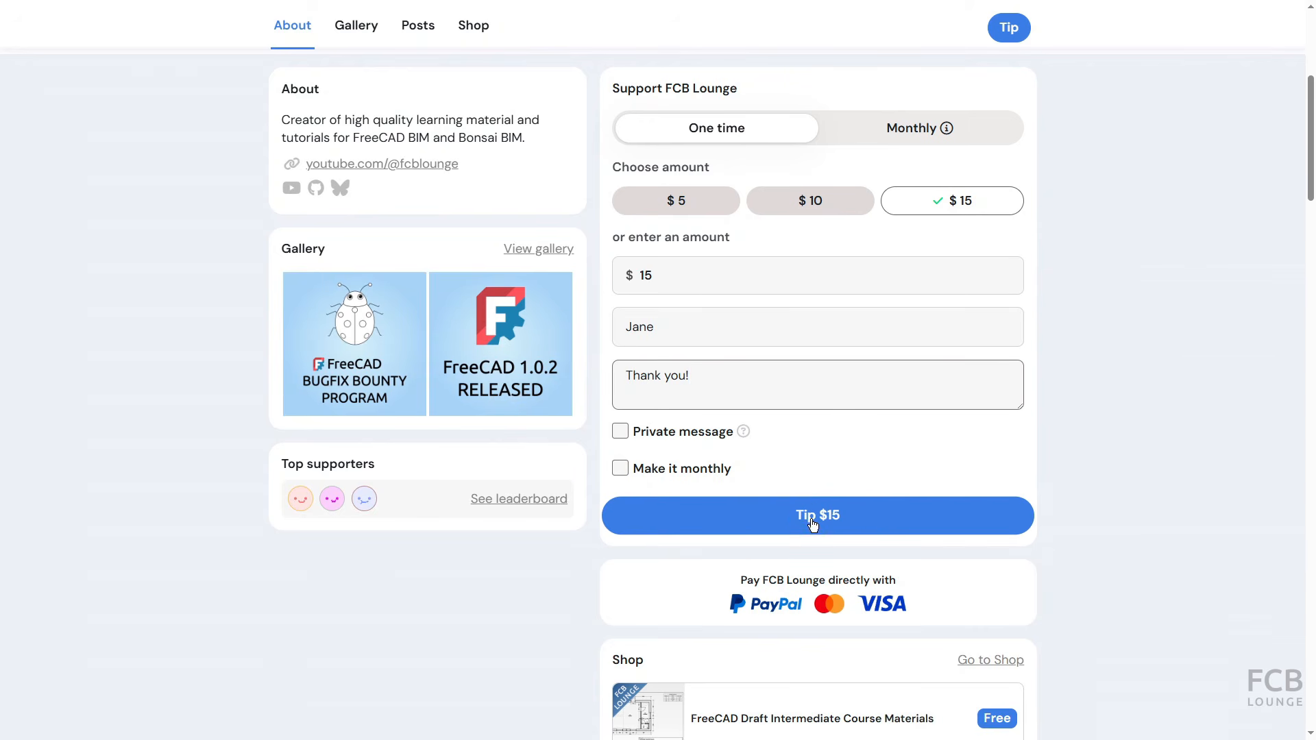